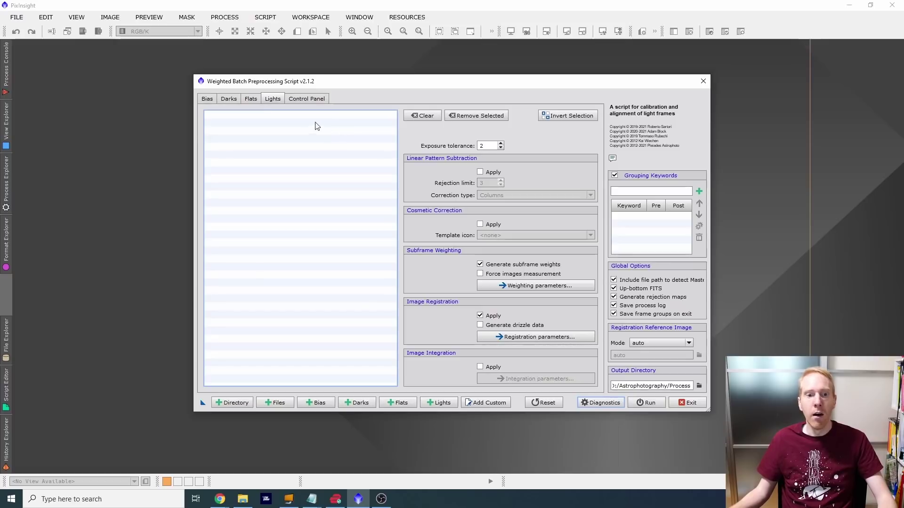
Step: Add all light frames from the Astrophotography LIGHT folder to the Weighted Batch Preprocessing script
{"action": "left_click", "coordinate": [253, 99]}
{"action": "left_click", "coordinate": [227, 99]}
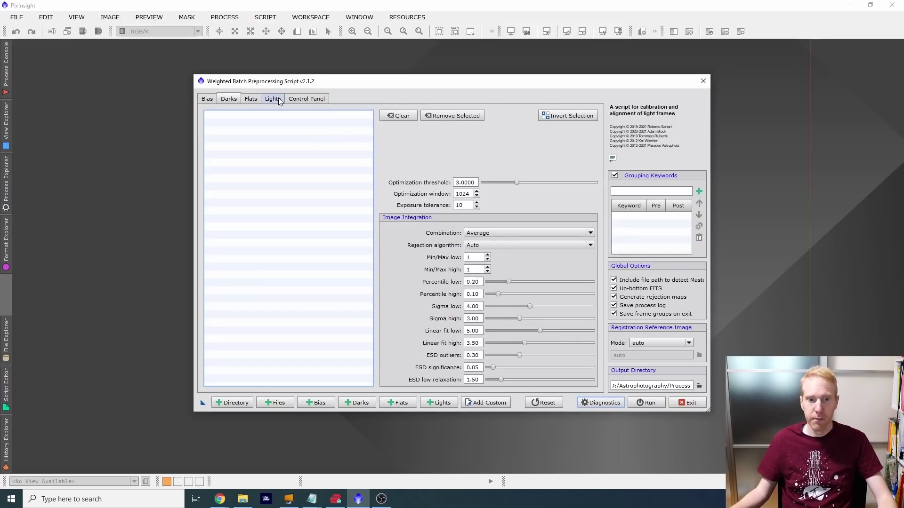
{"action": "left_click", "coordinate": [274, 98]}
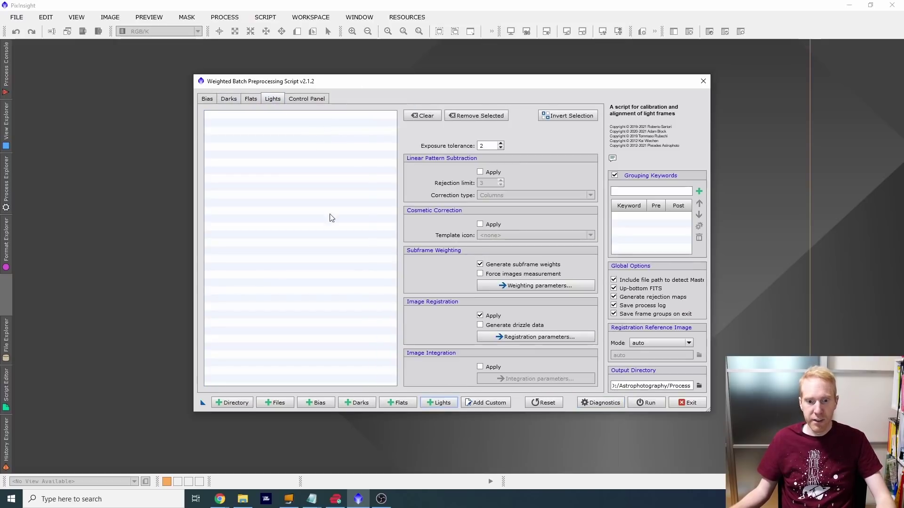
{"action": "left_click", "coordinate": [442, 403]}
{"action": "left_click", "coordinate": [350, 197]}
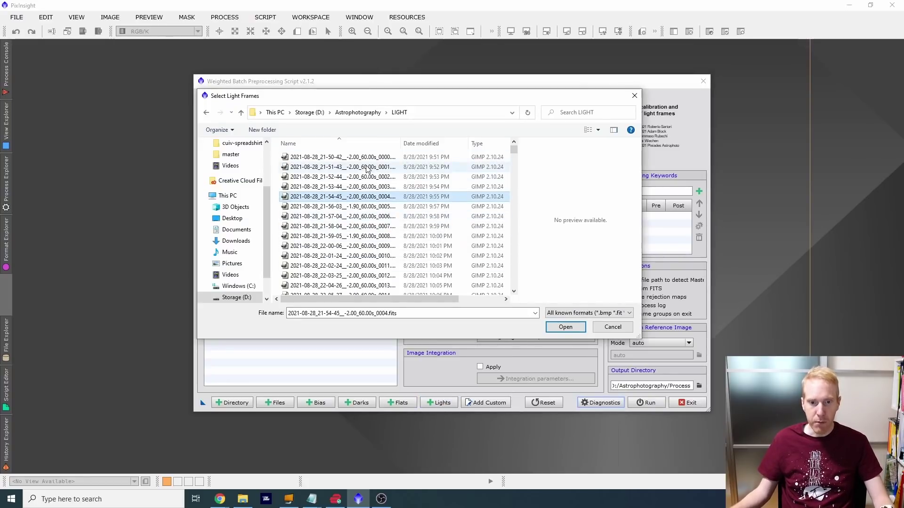
{"action": "scroll", "coordinate": [368, 170], "scroll_direction": "down", "scroll_amount": 20}
{"action": "left_click", "coordinate": [385, 221]}
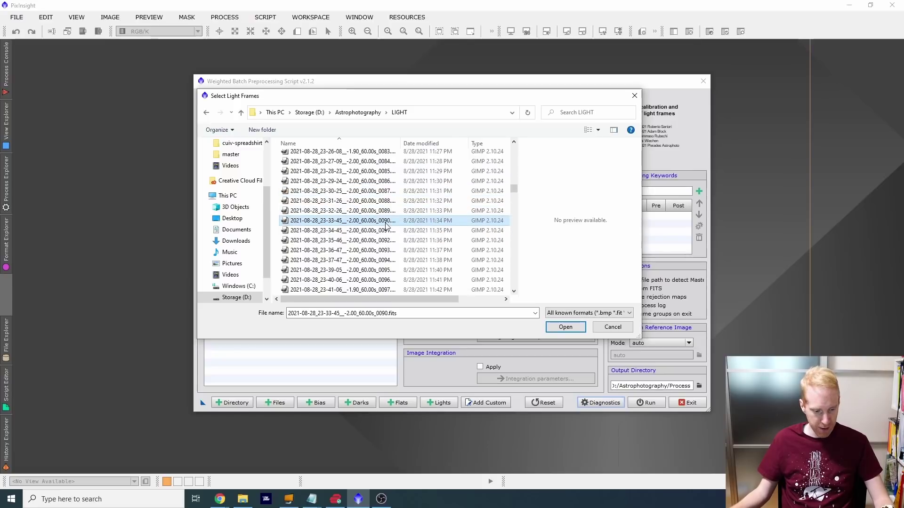
{"action": "key", "text": "ctrl+a"}
{"action": "left_click", "coordinate": [563, 330]}
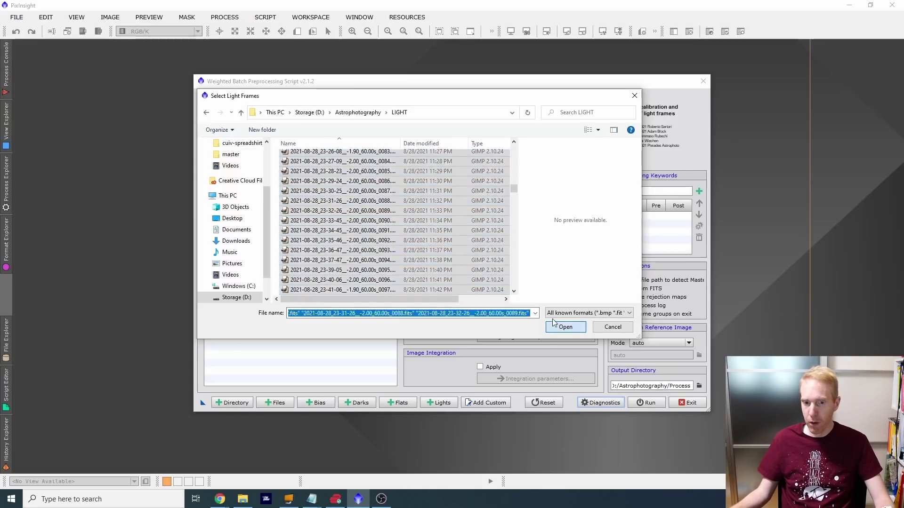
{"action": "scroll", "coordinate": [334, 207], "scroll_direction": "down", "scroll_amount": 3}
{"action": "scroll", "coordinate": [334, 207], "scroll_direction": "up", "scroll_amount": 4}
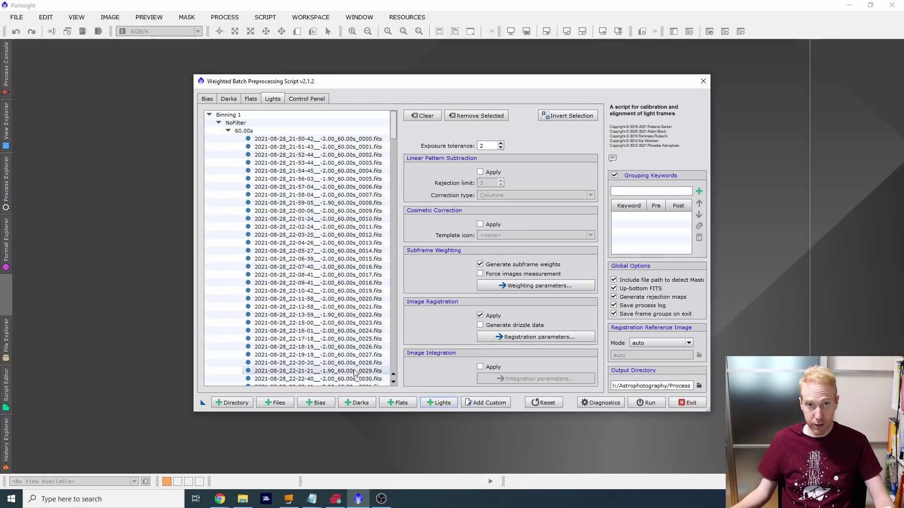
Step: Add all flat frames from the Astrophotography FLAT folder to the preprocessing script
{"action": "left_click", "coordinate": [399, 403]}
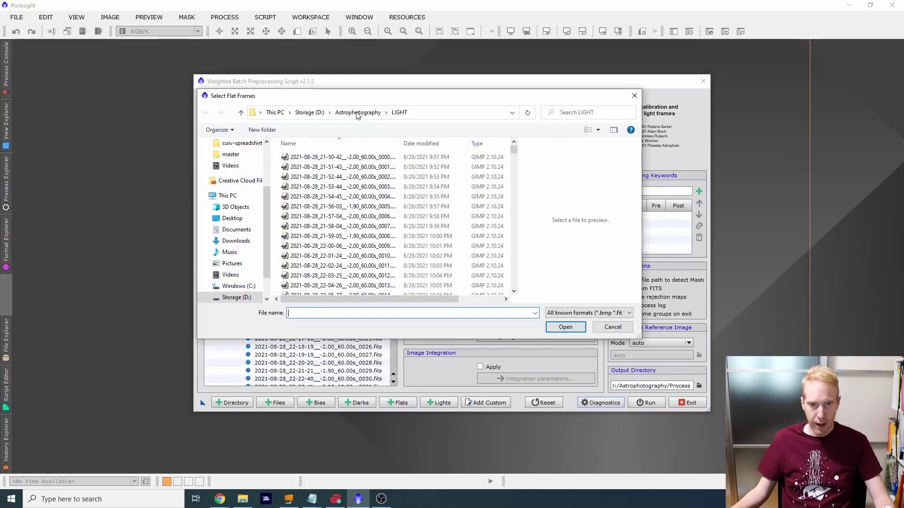
{"action": "left_click", "coordinate": [356, 113]}
{"action": "double_click", "coordinate": [338, 177]}
{"action": "left_click", "coordinate": [338, 177]}
{"action": "key", "text": "ctrl+a"}
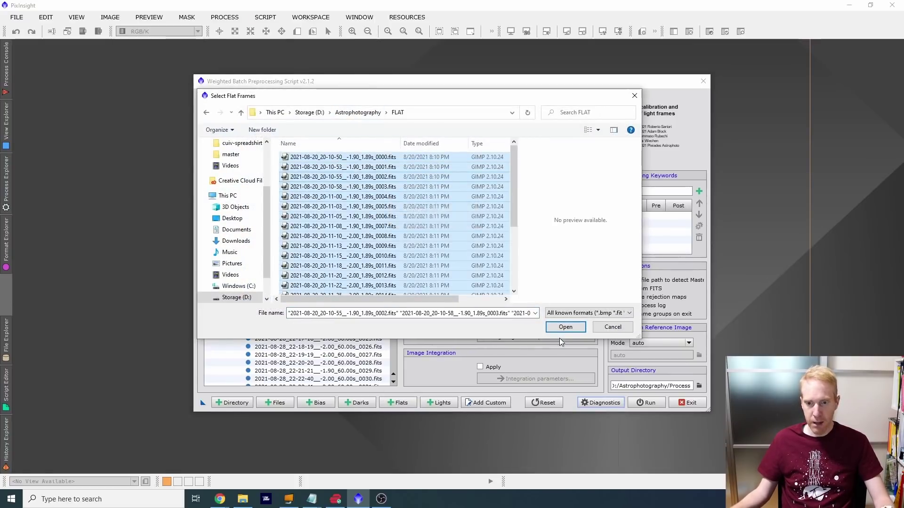
{"action": "left_click", "coordinate": [565, 327]}
Step: Add all 60-second dark frames from the Astrophotography DARK folder to the preprocessing script
{"action": "left_click", "coordinate": [360, 402]}
{"action": "left_click", "coordinate": [357, 112]}
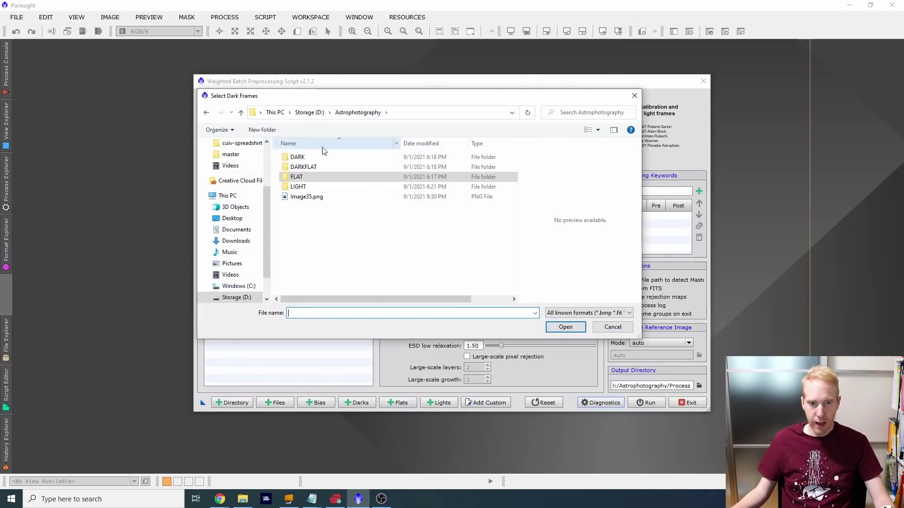
{"action": "double_click", "coordinate": [304, 157]}
{"action": "left_click", "coordinate": [339, 196]}
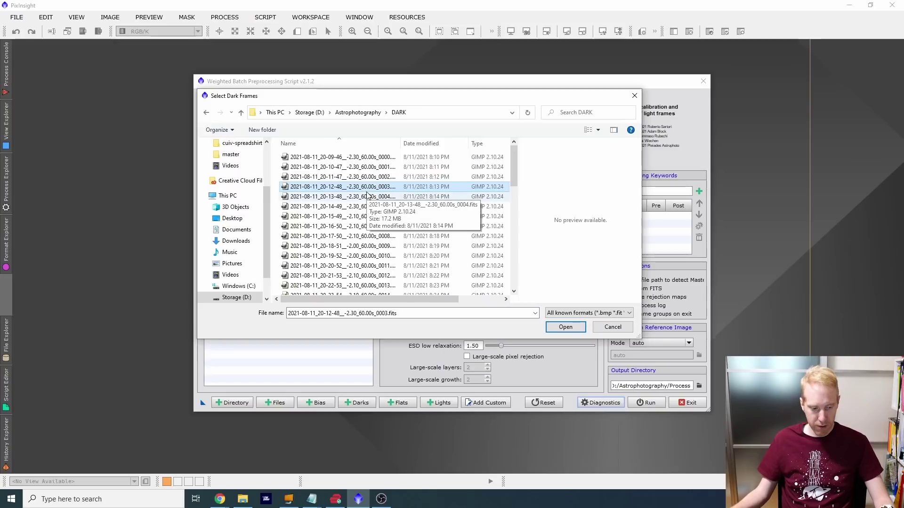
{"action": "key", "text": "ctrl+a"}
{"action": "left_click", "coordinate": [566, 327]}
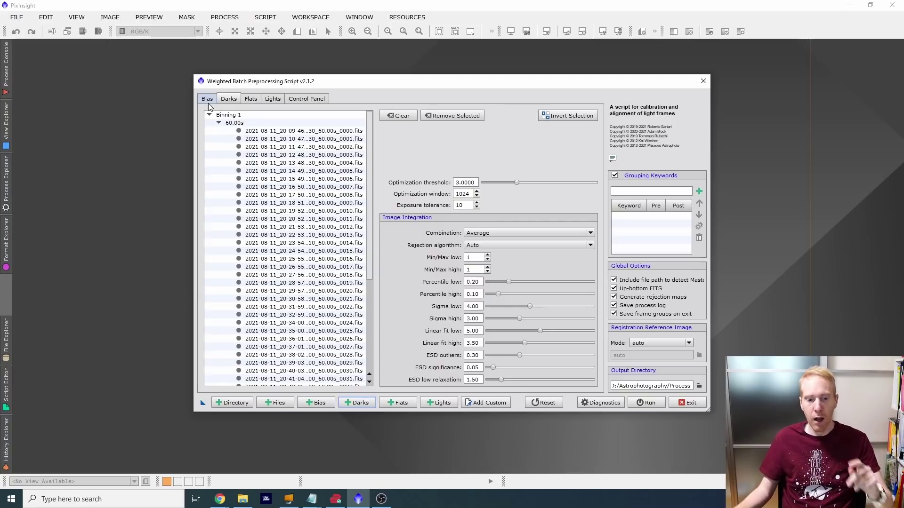
Step: Add all dark-flat frames from the Astrophotography DARKFLAT folder to the script as dark frames
{"action": "left_click", "coordinate": [360, 403]}
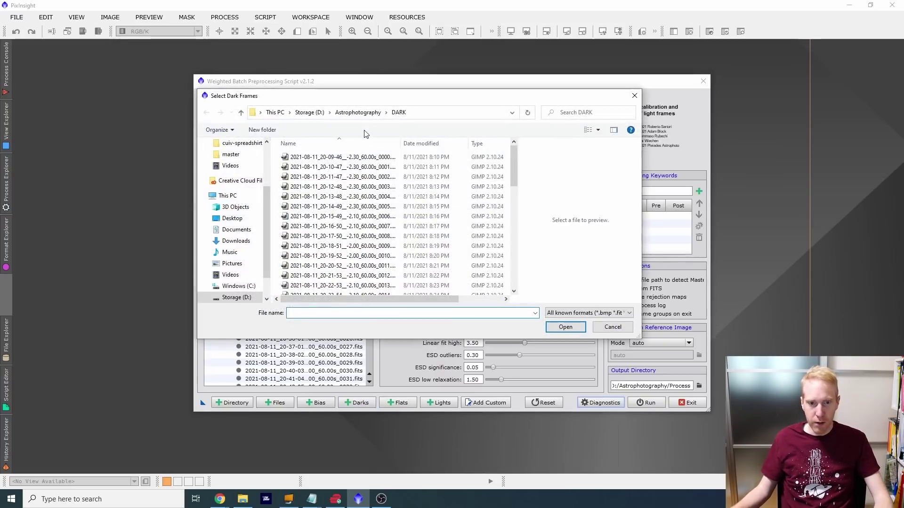
{"action": "left_click", "coordinate": [352, 115]}
{"action": "double_click", "coordinate": [316, 167]}
{"action": "left_click", "coordinate": [340, 187]}
{"action": "key", "text": "ctrl+a"}
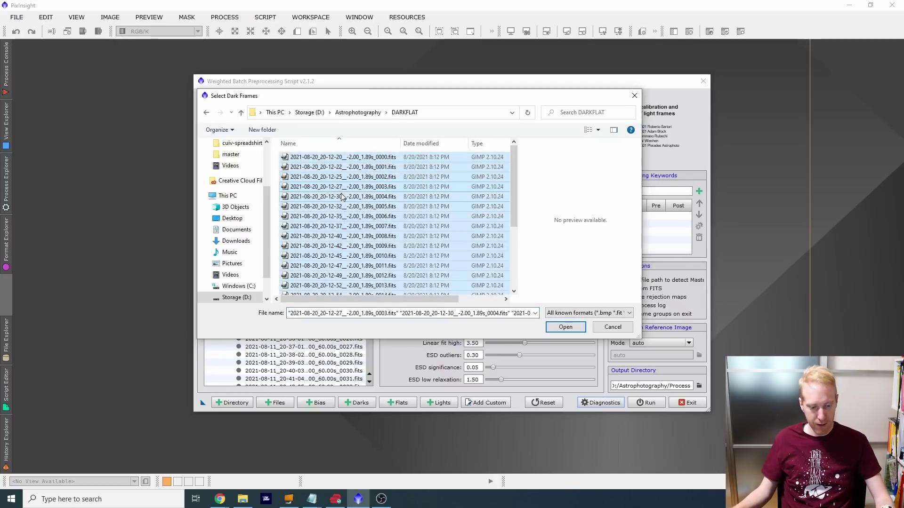
{"action": "left_click", "coordinate": [560, 328]}
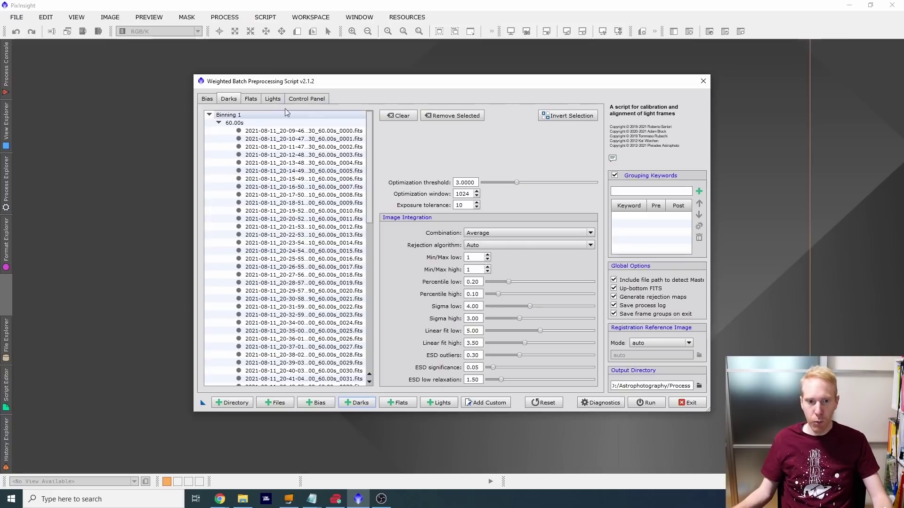
Step: Examine the loaded flats and check which darks and flats are matched to each flat and light group, along with their calibration and CFA settings
{"action": "left_click", "coordinate": [252, 99]}
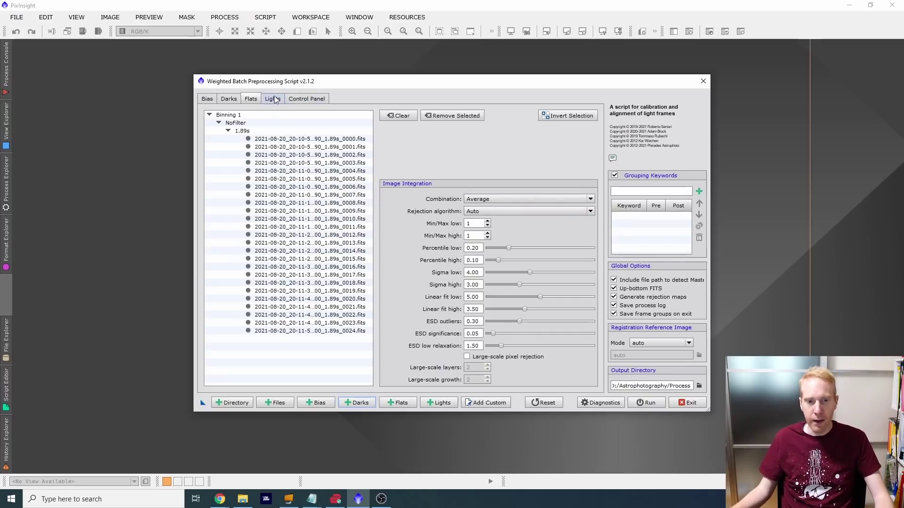
{"action": "left_click", "coordinate": [313, 99]}
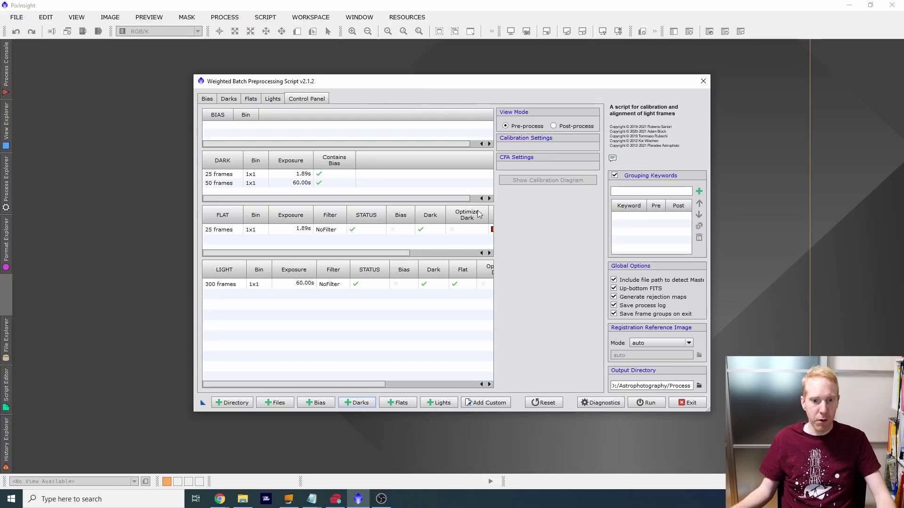
{"action": "left_click", "coordinate": [257, 231]}
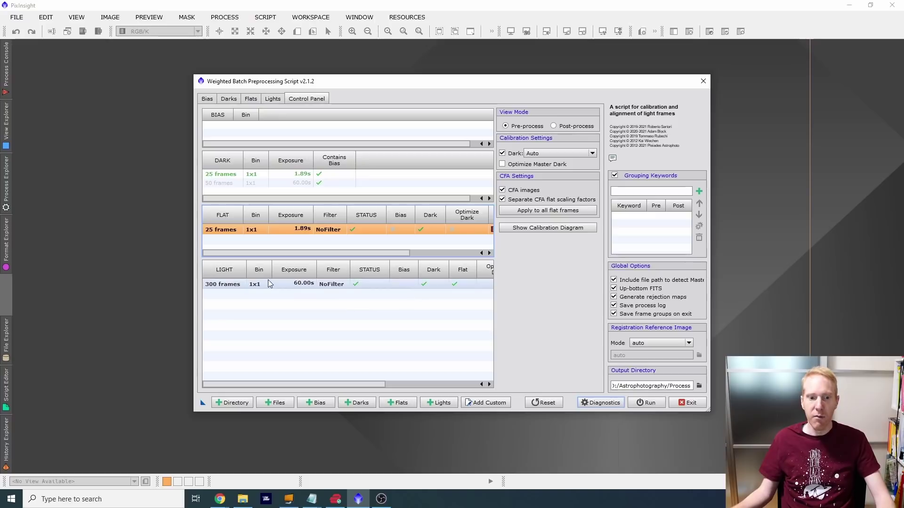
{"action": "left_click", "coordinate": [252, 286]}
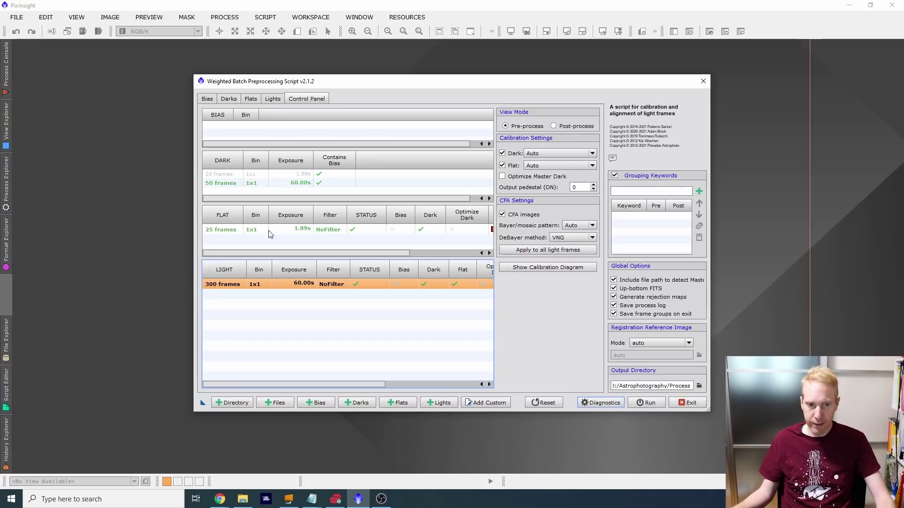
{"action": "left_click", "coordinate": [237, 187]}
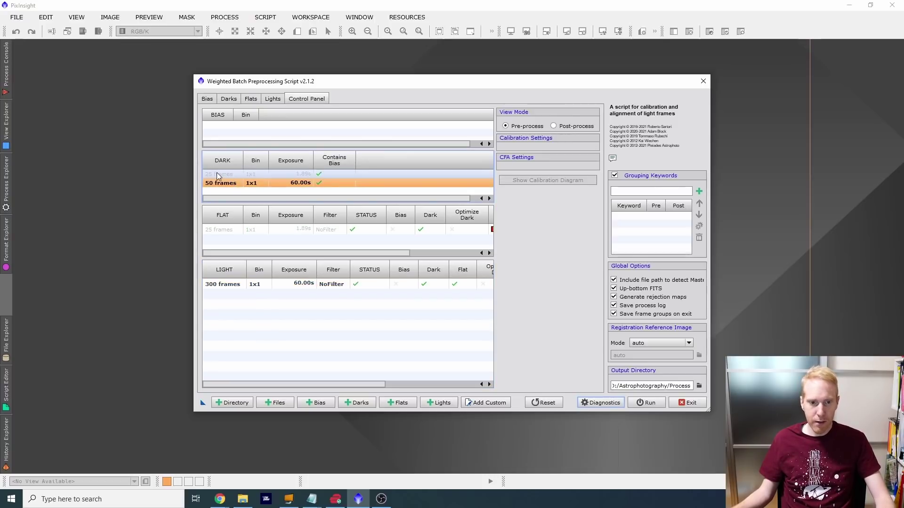
{"action": "left_click", "coordinate": [216, 173]}
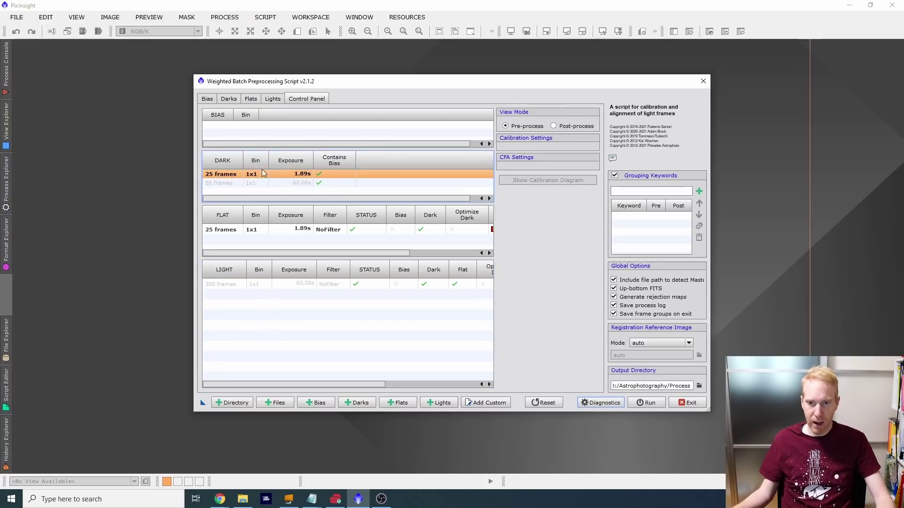
{"action": "left_click", "coordinate": [244, 229]}
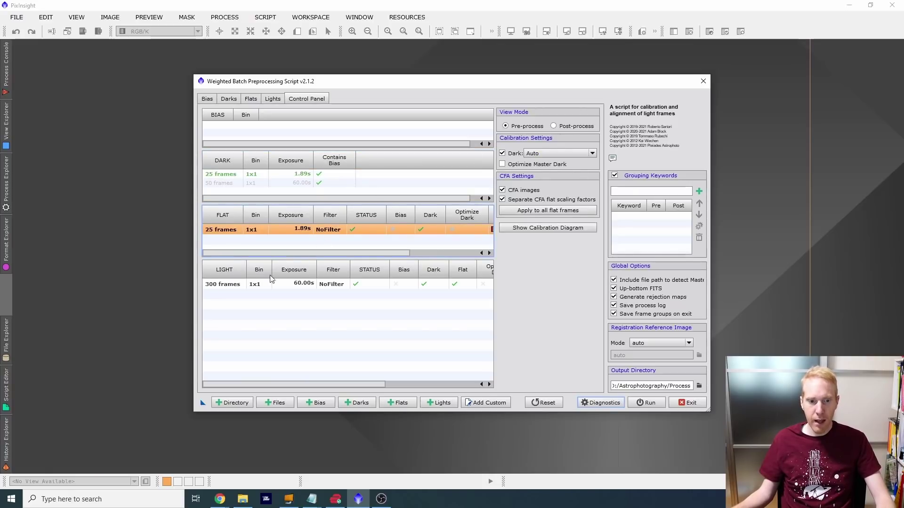
{"action": "left_click", "coordinate": [242, 283]}
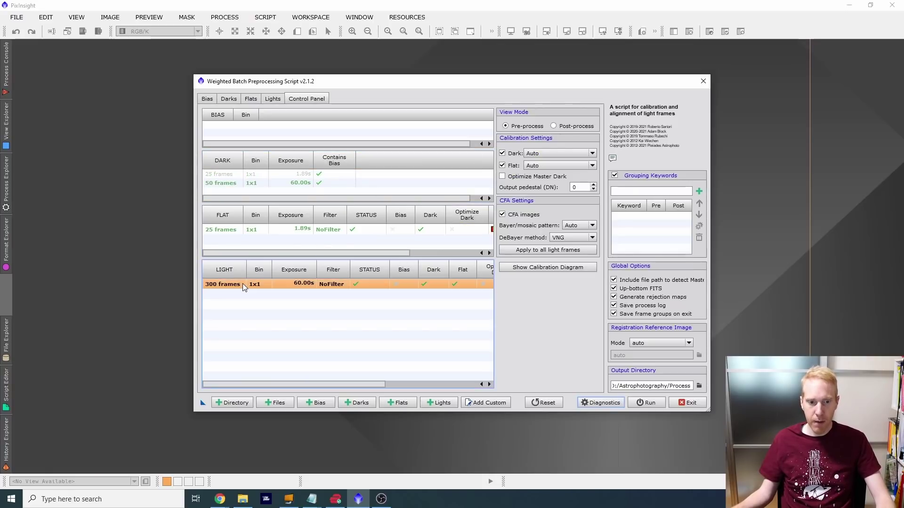
{"action": "left_click", "coordinate": [235, 230]}
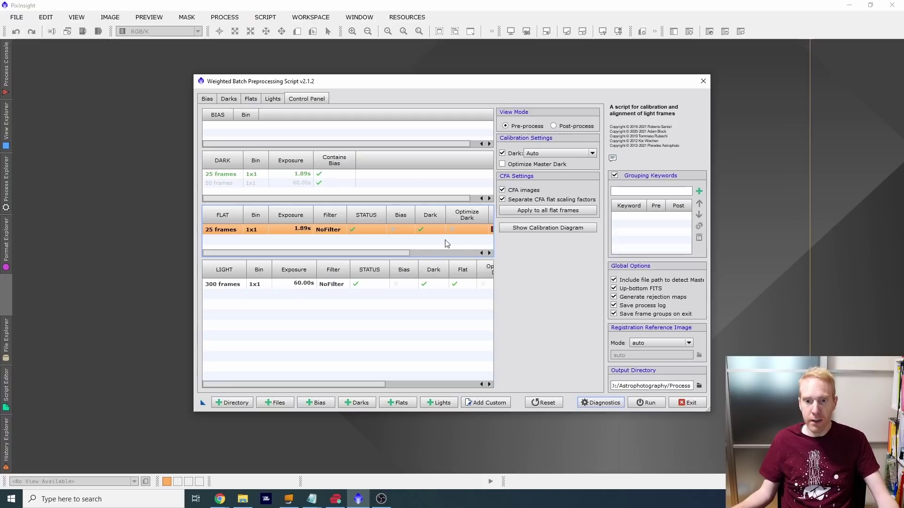
{"action": "left_click", "coordinate": [326, 284]}
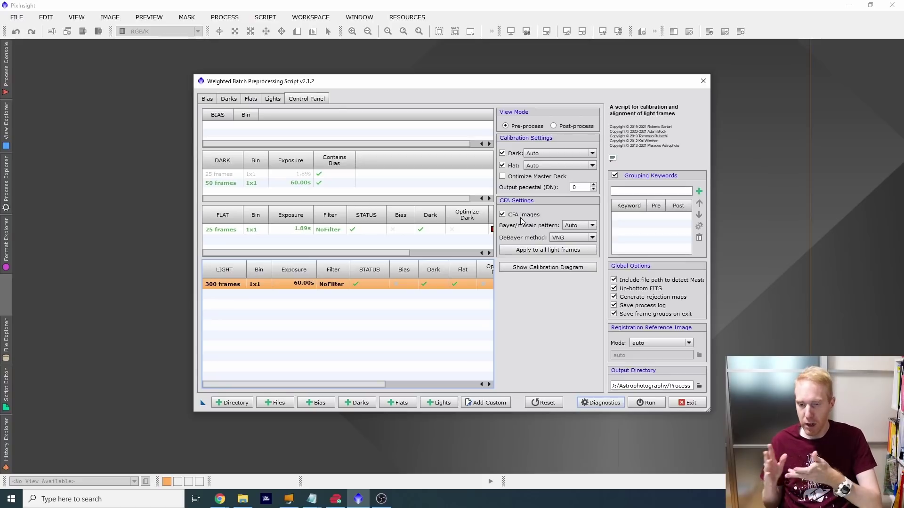
Step: Review the light frames' subframe weighting parameters and disable Generate subframe weights
{"action": "left_click", "coordinate": [278, 99]}
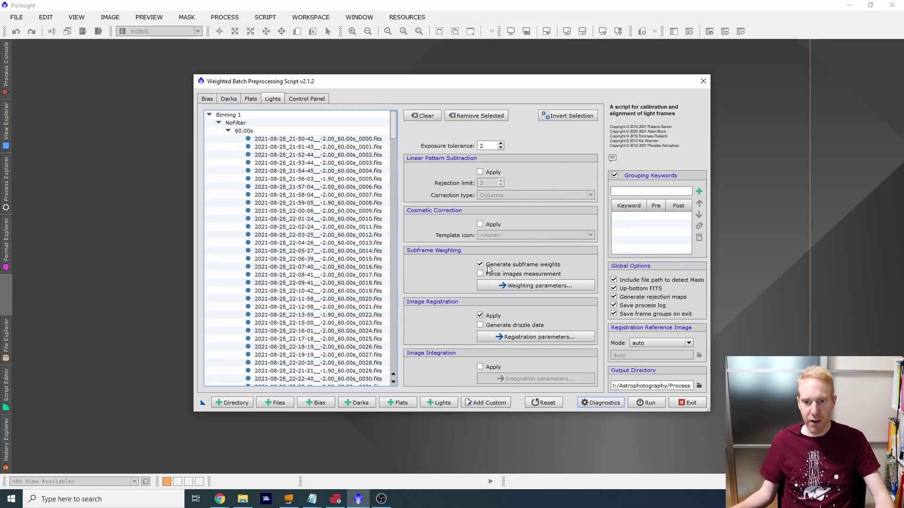
{"action": "left_click", "coordinate": [524, 287]}
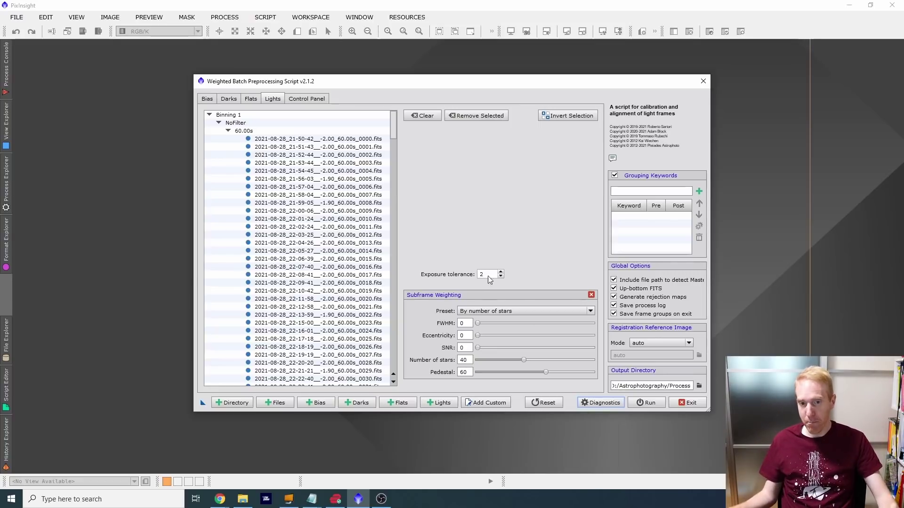
{"action": "left_click", "coordinate": [591, 295]}
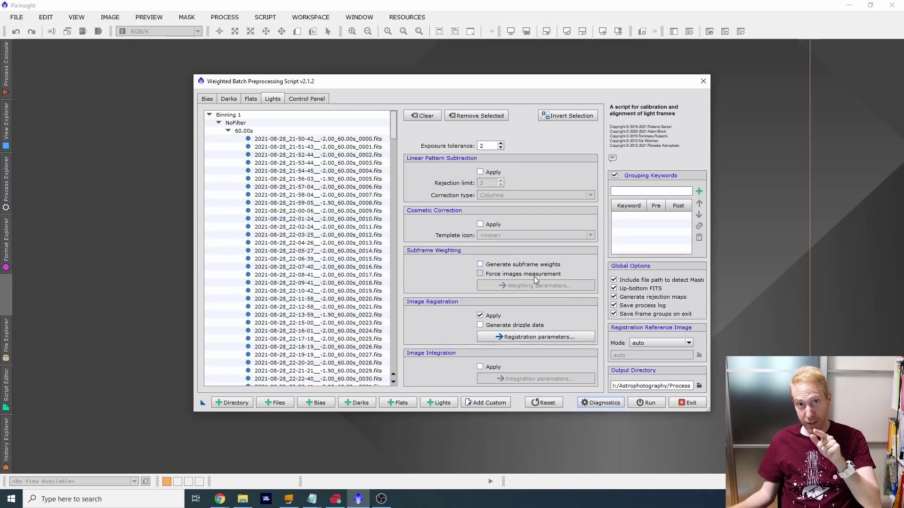
{"action": "mouse_move", "coordinate": [535, 278]}
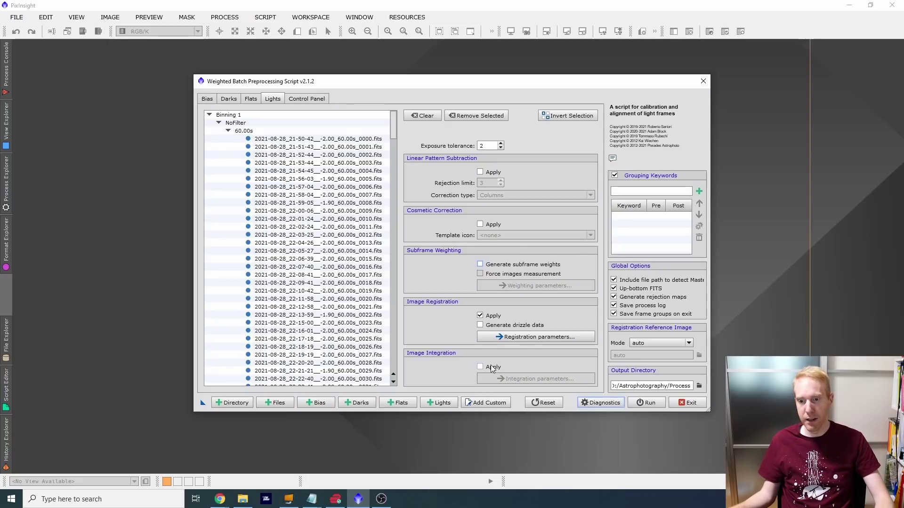
Step: Set the output directory to the Process folder inside Astrophotography on drive D
{"action": "left_click", "coordinate": [683, 386]}
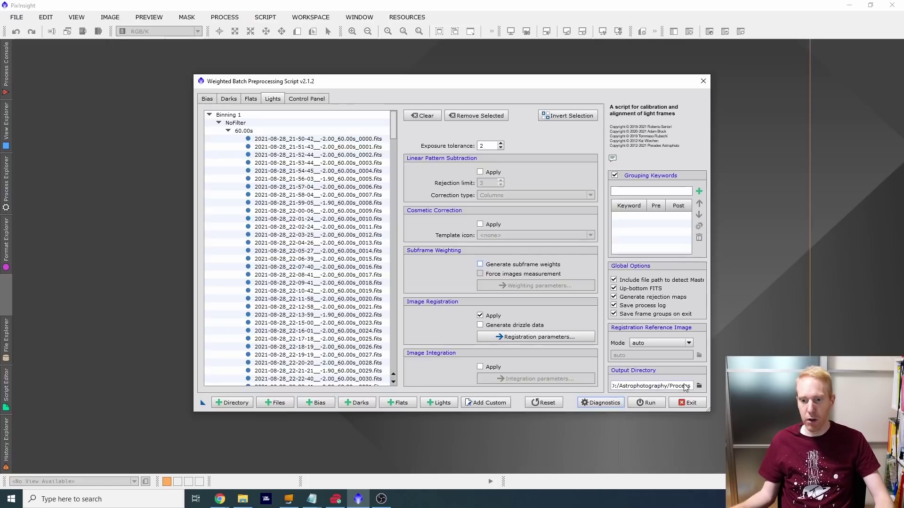
{"action": "left_click_drag", "start_coordinate": [683, 386], "coordinate": [580, 387]}
{"action": "left_click", "coordinate": [666, 387]}
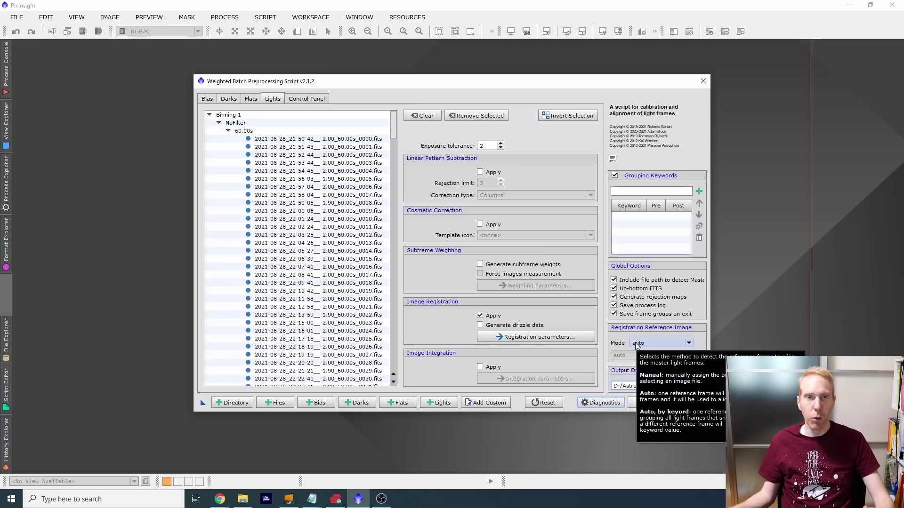
{"action": "left_click", "coordinate": [700, 386]}
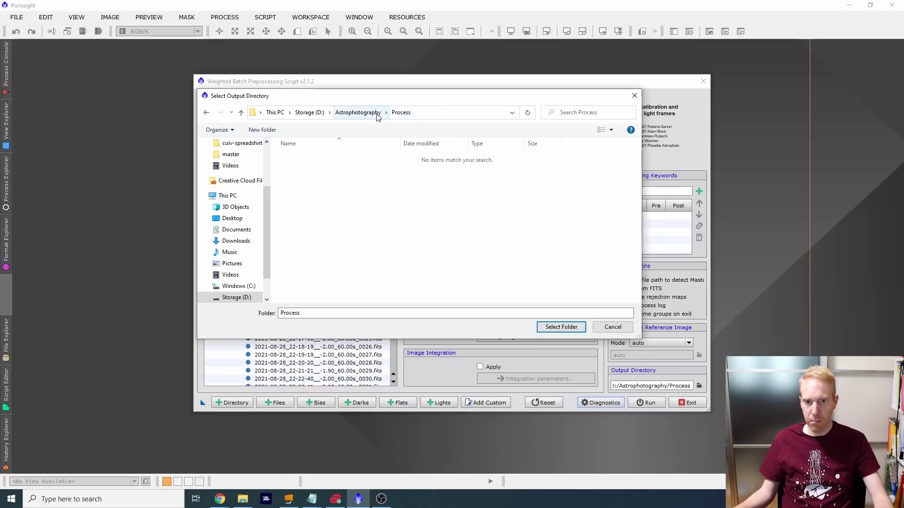
{"action": "left_click", "coordinate": [556, 328]}
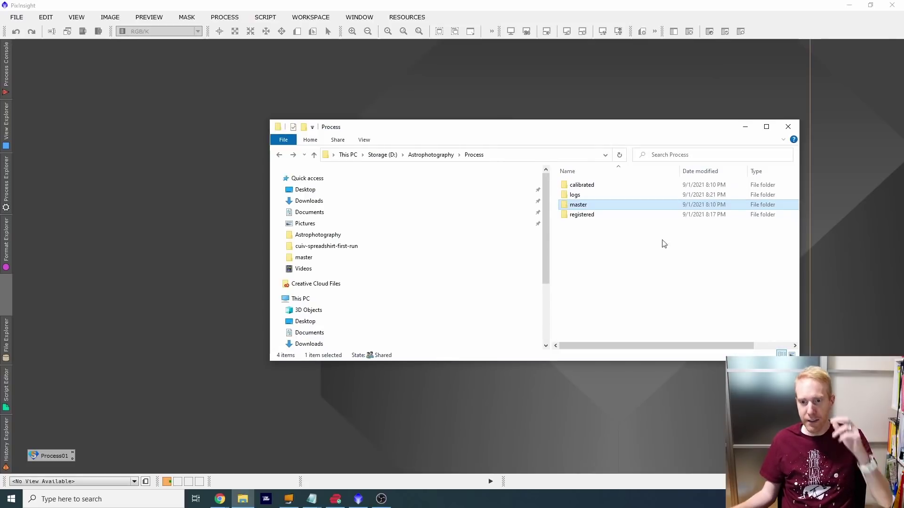
Step: Look over the output subfolders of the Process folder in File Explorer and open the calibrated folder
{"action": "left_click_drag", "start_coordinate": [605, 239], "coordinate": [567, 175]}
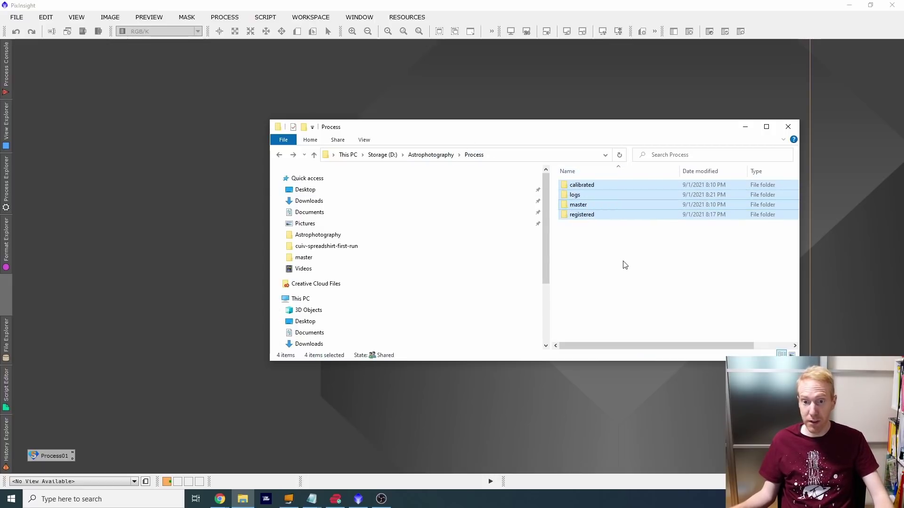
{"action": "left_click", "coordinate": [602, 270]}
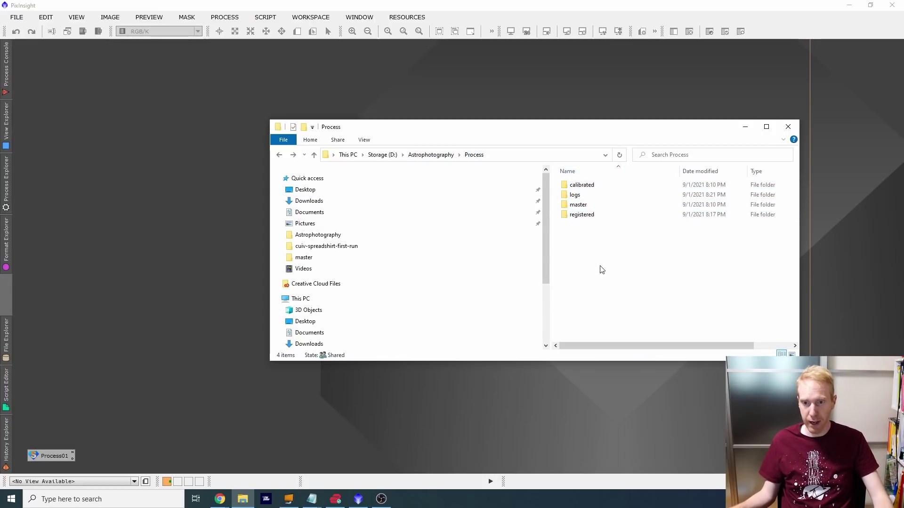
{"action": "double_click", "coordinate": [586, 186]}
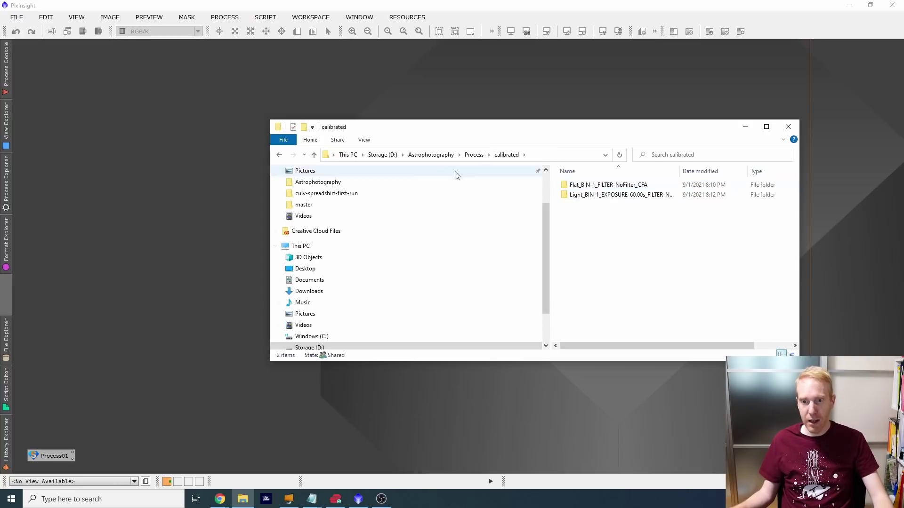
Step: Look over the master dark and master flat files in the Process folder's master subfolder, and return to the Process folder
{"action": "left_click", "coordinate": [280, 155]}
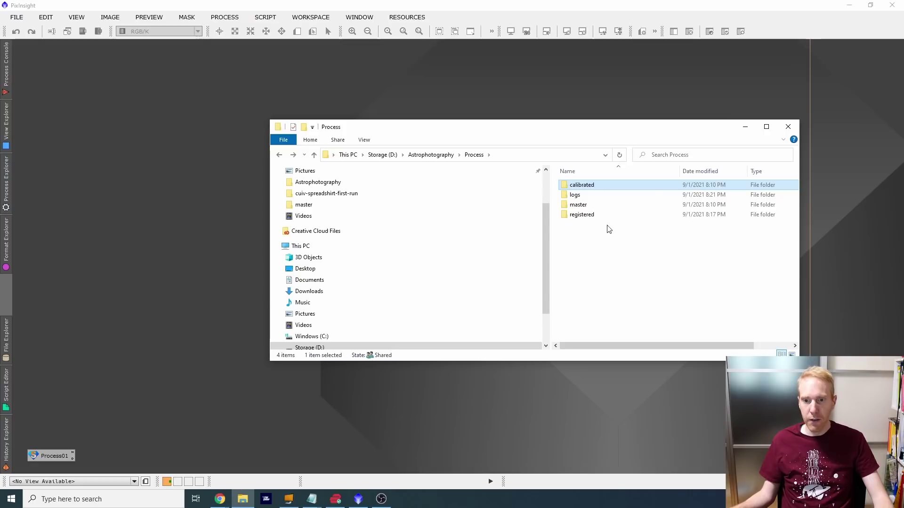
{"action": "double_click", "coordinate": [576, 206]}
{"action": "left_click_drag", "start_coordinate": [650, 228], "coordinate": [583, 187]}
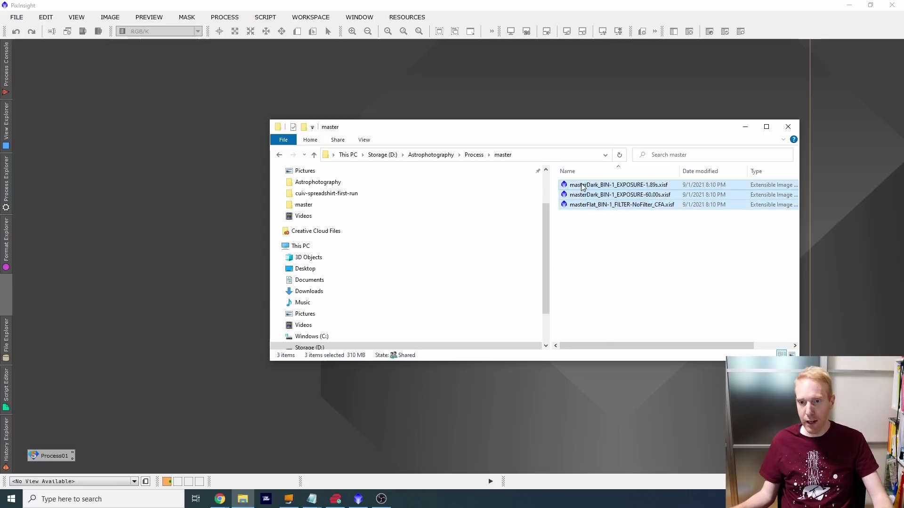
{"action": "left_click", "coordinate": [614, 229]}
{"action": "left_click_drag", "start_coordinate": [632, 228], "coordinate": [563, 181]}
{"action": "left_click", "coordinate": [611, 242]}
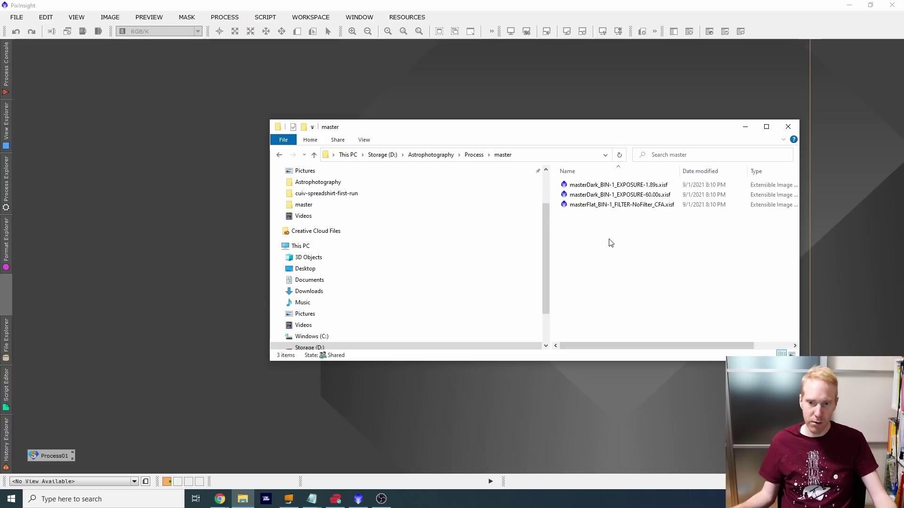
{"action": "key", "text": "BackSpace"}
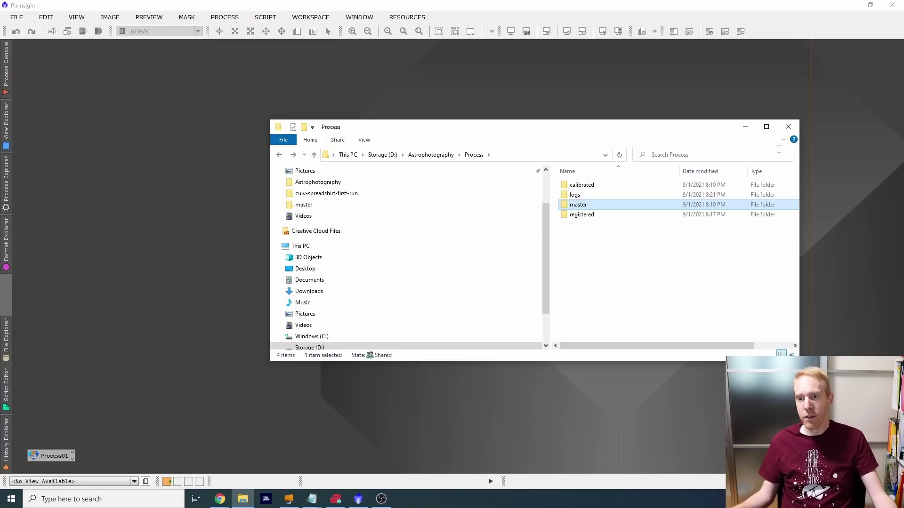
Step: Switch to PixInsight and launch the NormalizeScaleGradient batch processing script
{"action": "left_click", "coordinate": [261, 18]}
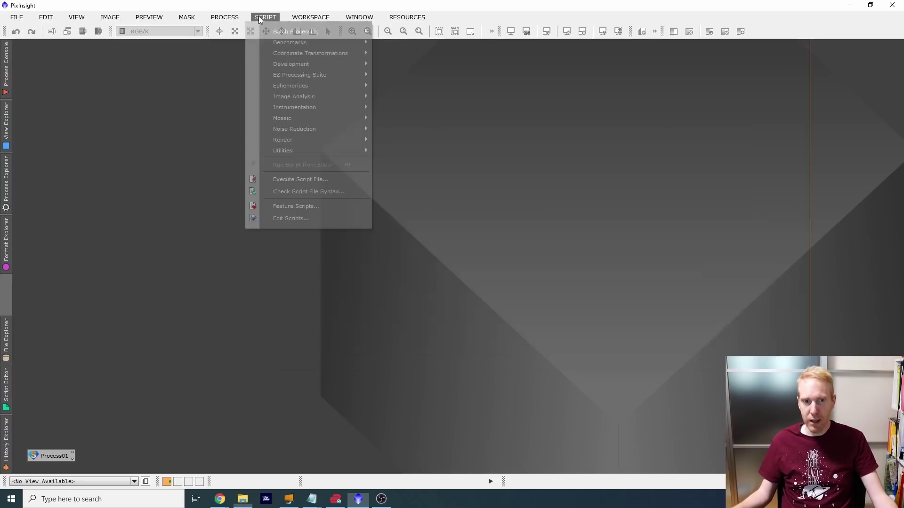
{"action": "mouse_move", "coordinate": [299, 31]}
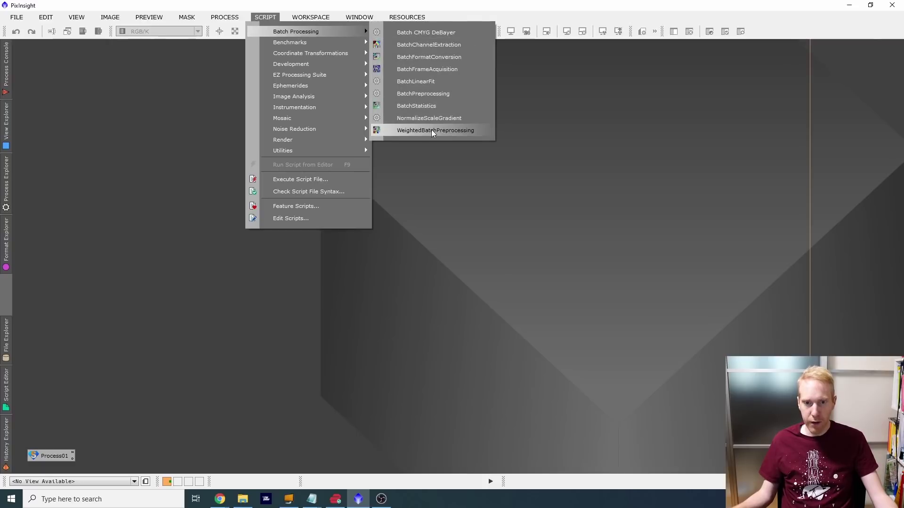
{"action": "left_click", "coordinate": [409, 121]}
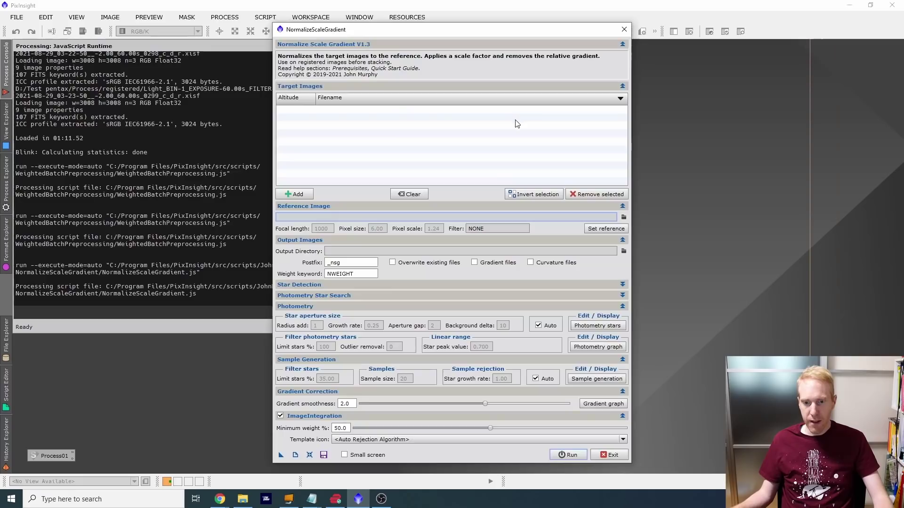
Step: Add all registered 60-second light frames from the Process folder's registered subfolder as target images
{"action": "left_click", "coordinate": [296, 194]}
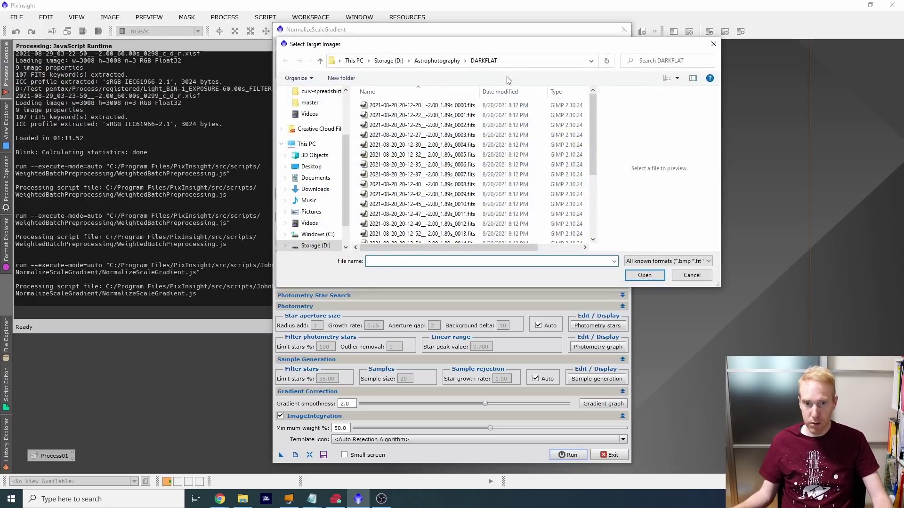
{"action": "left_click", "coordinate": [437, 61]}
{"action": "double_click", "coordinate": [387, 144]}
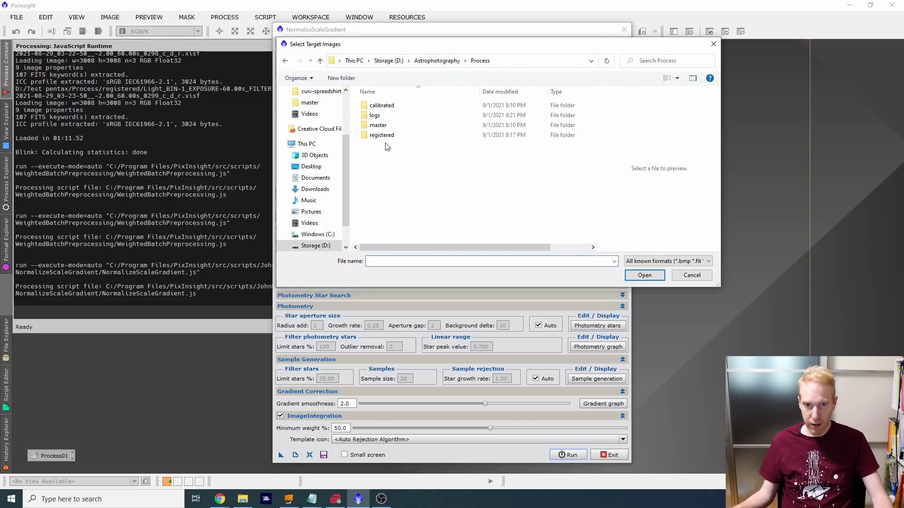
{"action": "double_click", "coordinate": [386, 136]}
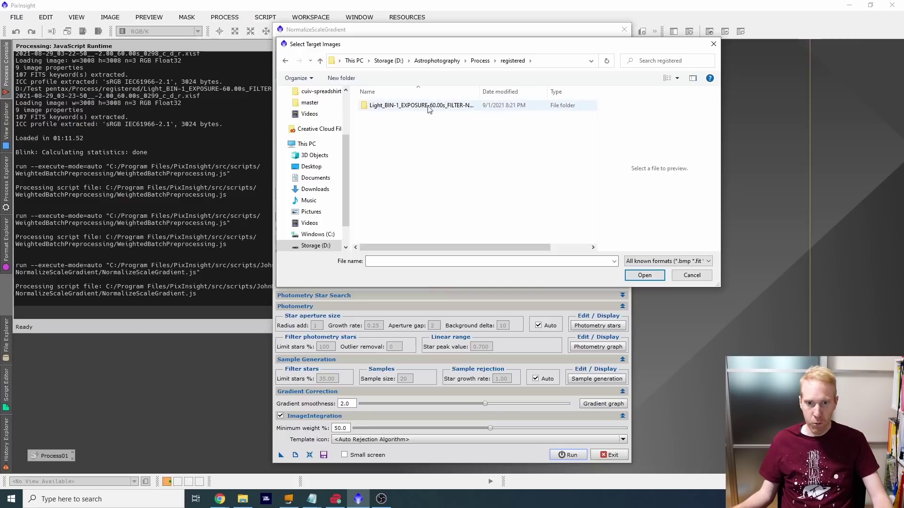
{"action": "double_click", "coordinate": [412, 105]}
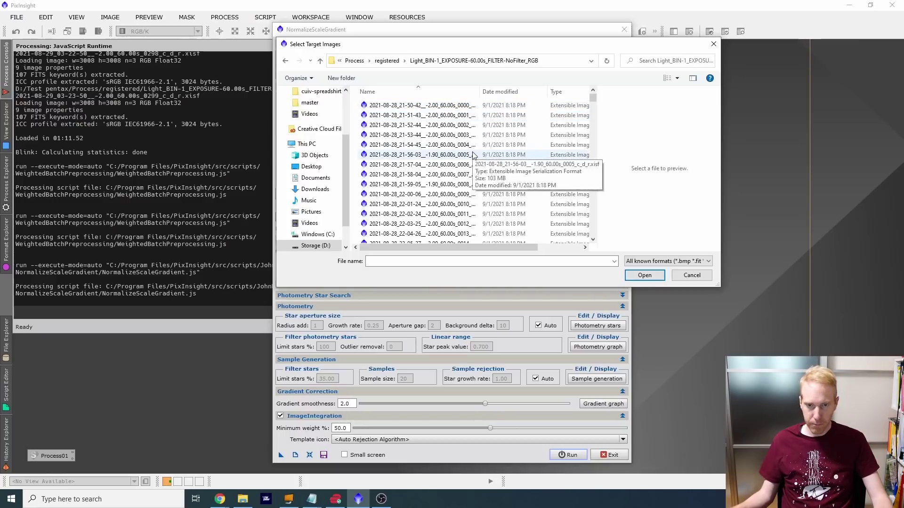
{"action": "left_click", "coordinate": [421, 155]}
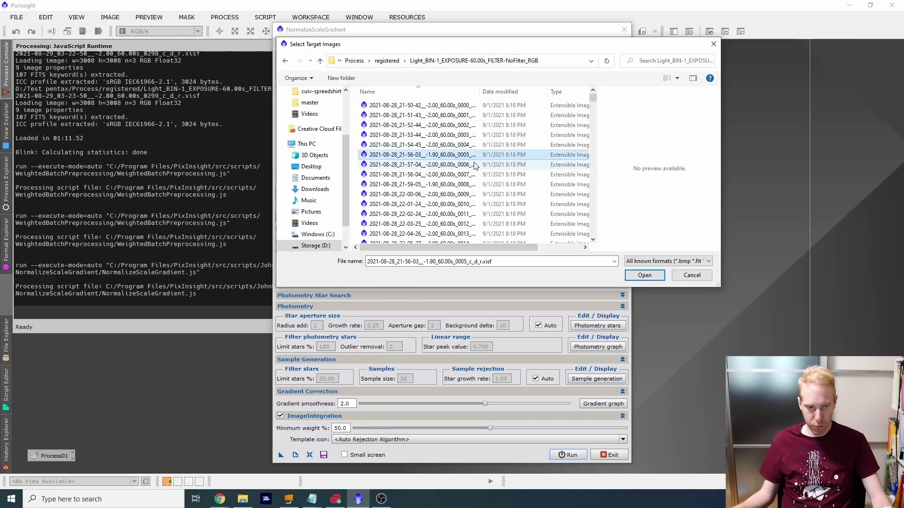
{"action": "key", "text": "ctrl+a"}
{"action": "left_click", "coordinate": [643, 275]}
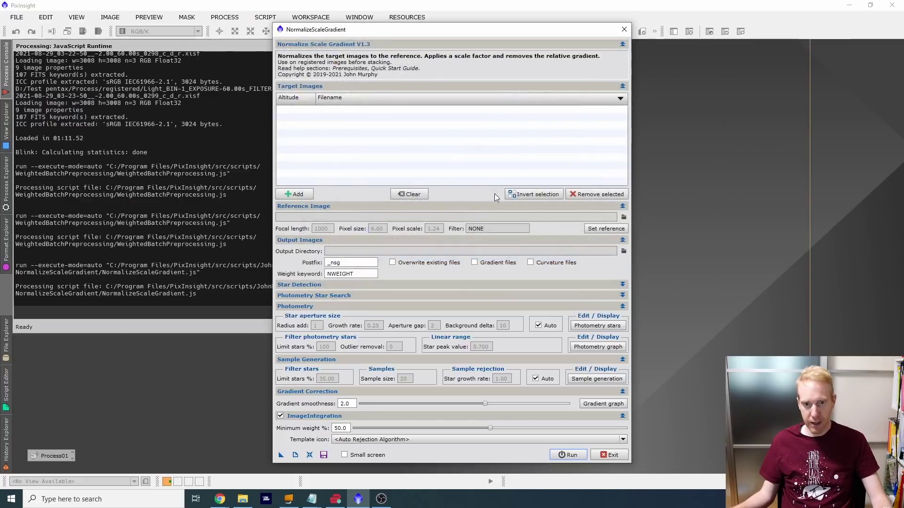
Step: Sort the target images by descending altitude and set the first frame, 0047, as the reference image
{"action": "left_click", "coordinate": [290, 97]}
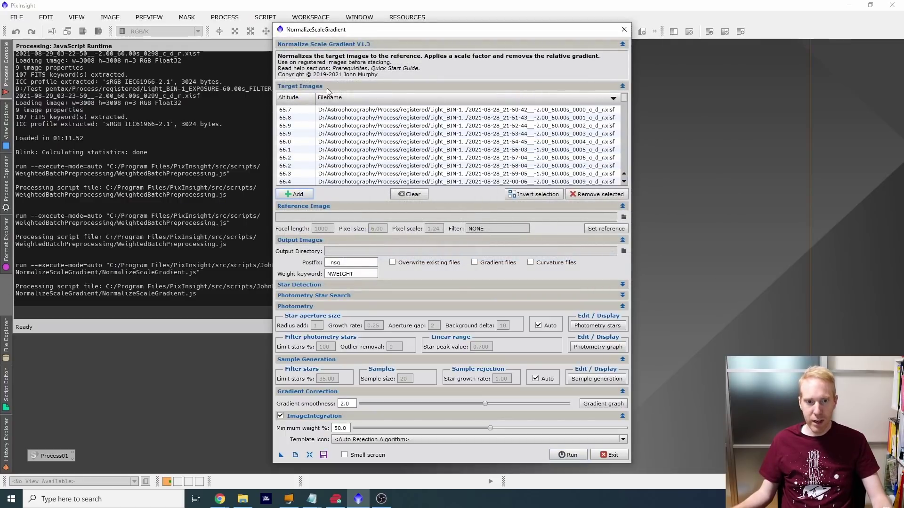
{"action": "left_click", "coordinate": [288, 98]}
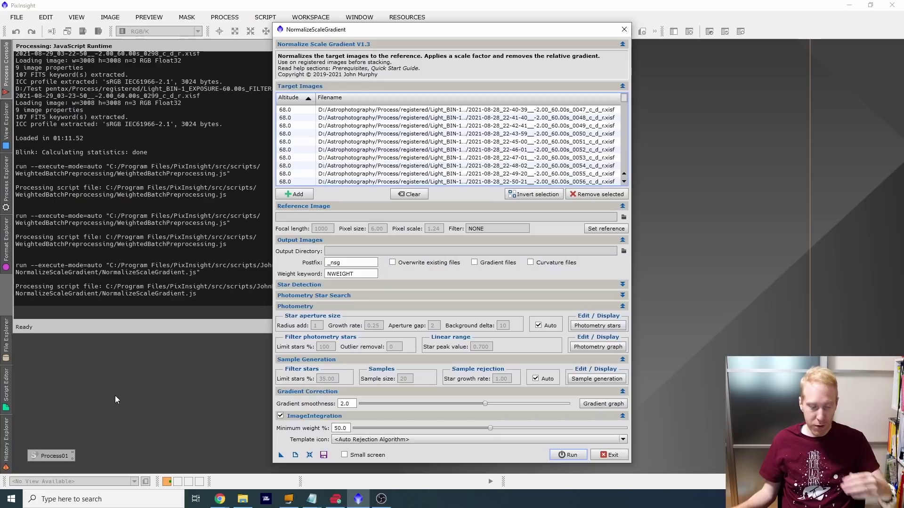
{"action": "key", "text": "super"}
{"action": "type", "text": "pixin"}
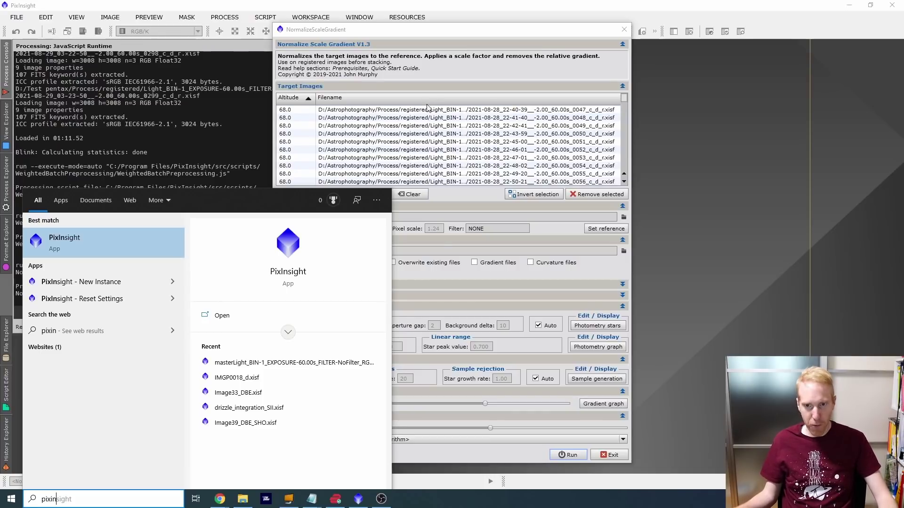
{"action": "left_click", "coordinate": [379, 124]}
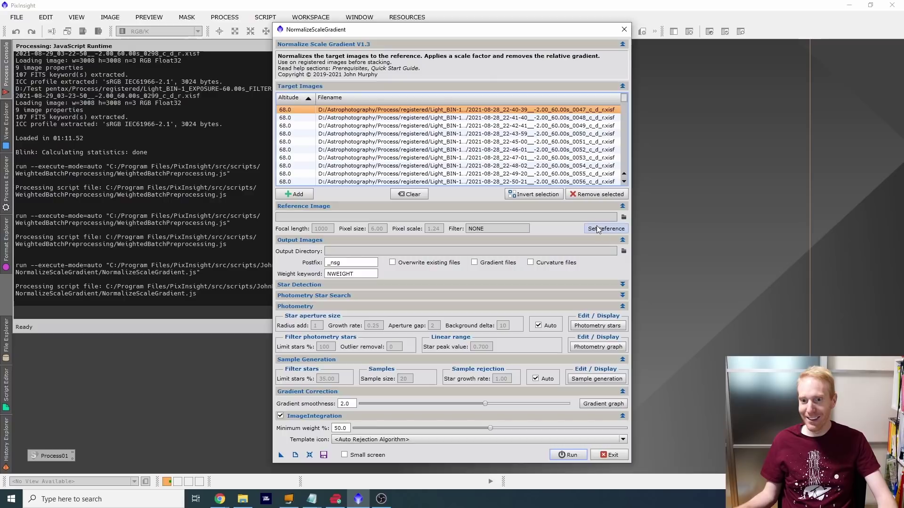
{"action": "left_click", "coordinate": [614, 229]}
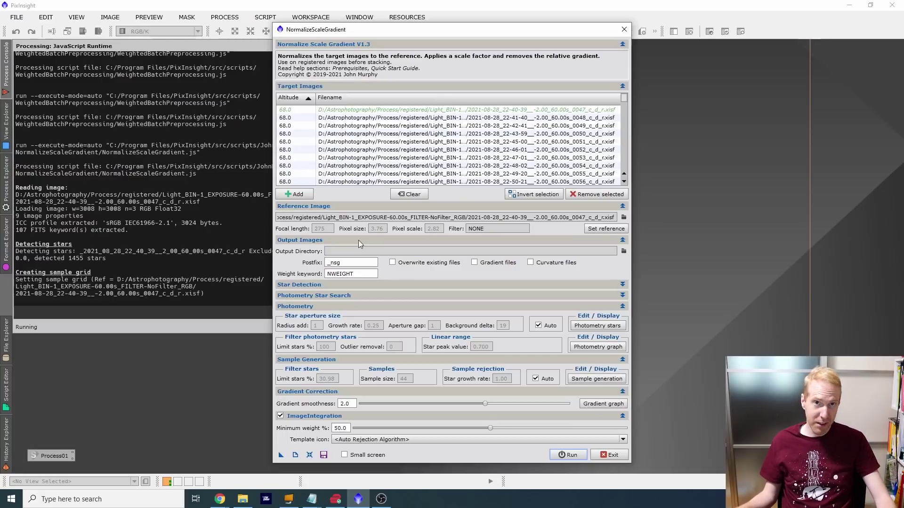
Step: Create a folder named normalized inside the Process folder and set it as the output directory for the normalized images
{"action": "double_click", "coordinate": [363, 273]}
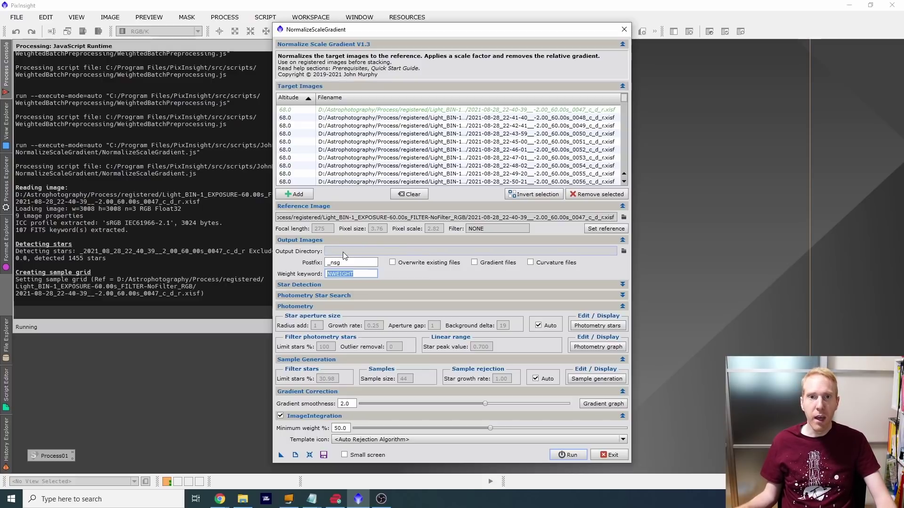
{"action": "left_click", "coordinate": [624, 251]}
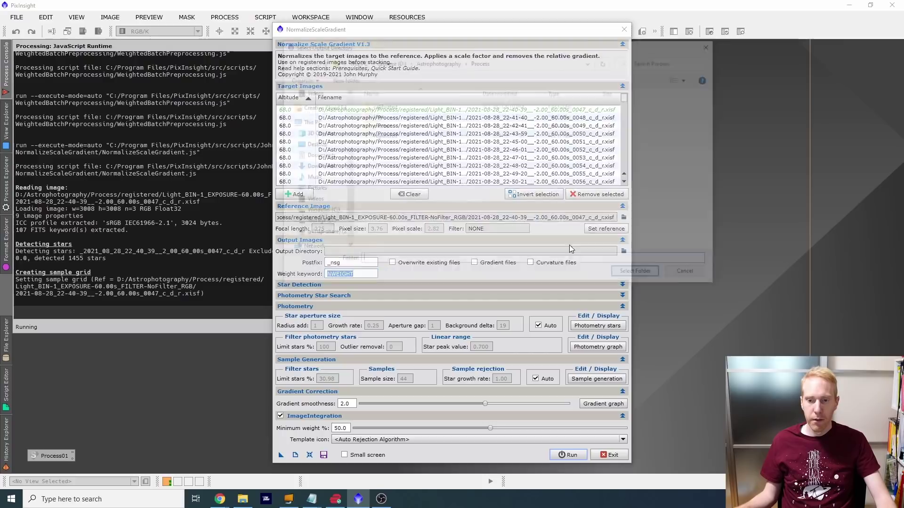
{"action": "right_click", "coordinate": [454, 174]}
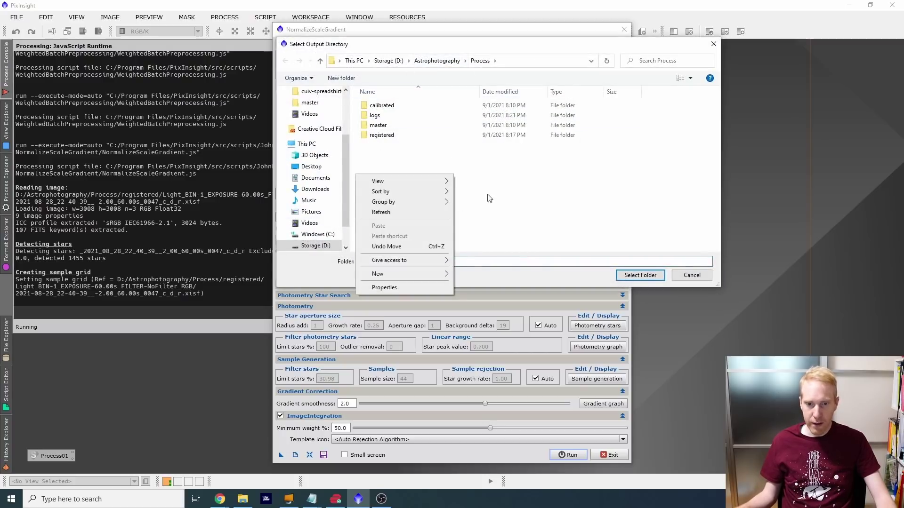
{"action": "mouse_move", "coordinate": [438, 271]}
{"action": "left_click", "coordinate": [487, 274]}
{"action": "key", "text": "BackSpace"}
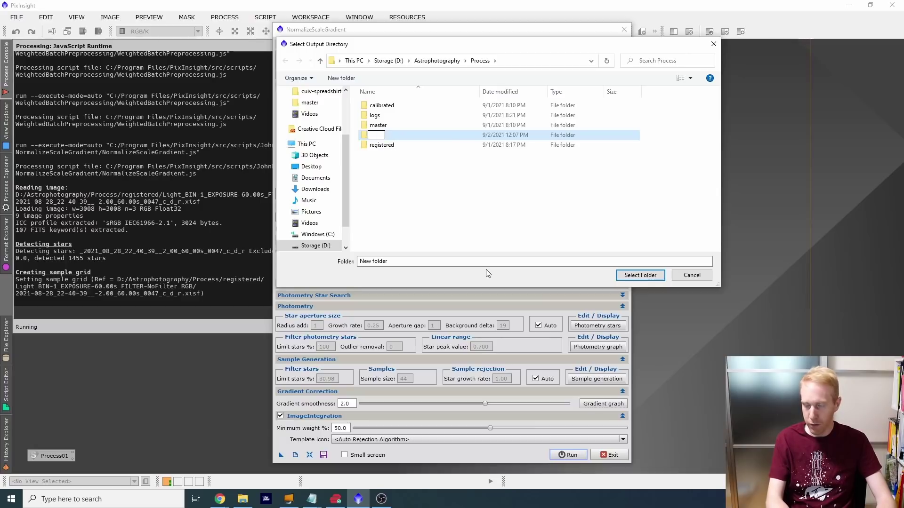
{"action": "type", "text": "normalizx"}
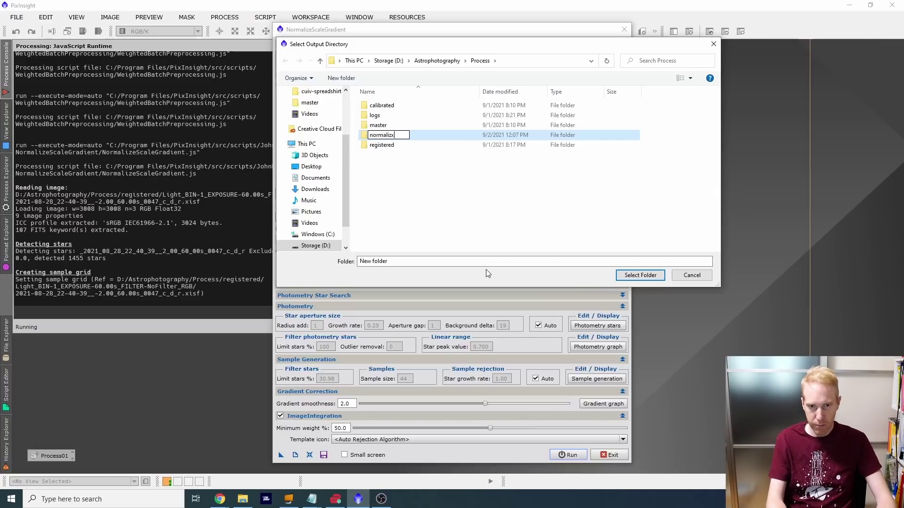
{"action": "key", "text": "BackSpace"}
{"action": "type", "text": "ed"}
{"action": "key", "text": "Return"}
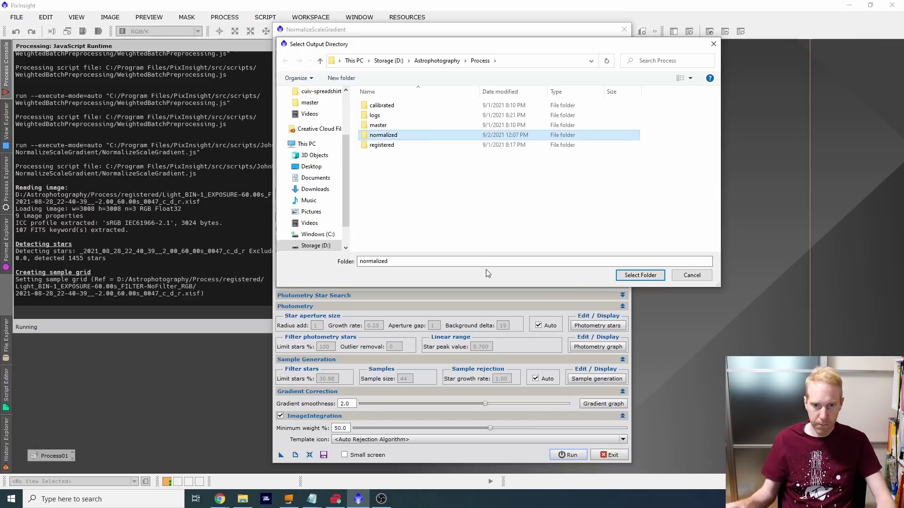
{"action": "double_click", "coordinate": [391, 135]}
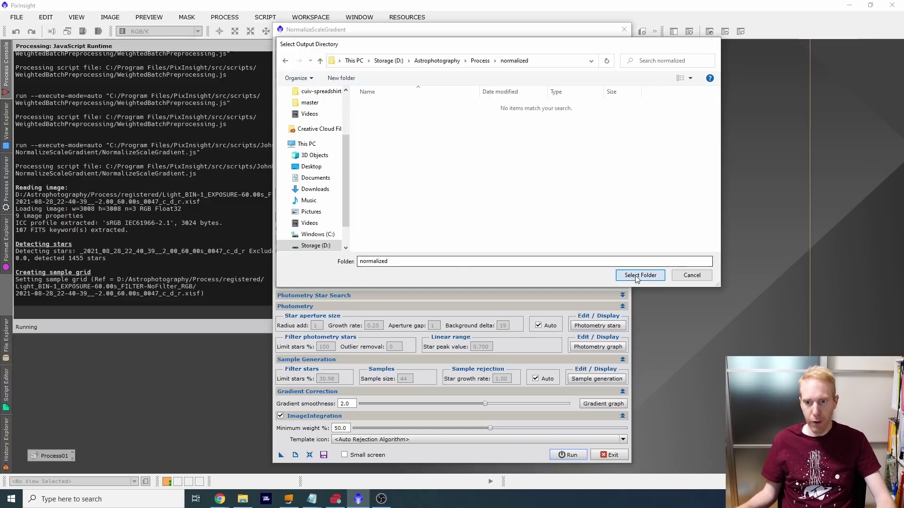
{"action": "left_click", "coordinate": [634, 275]}
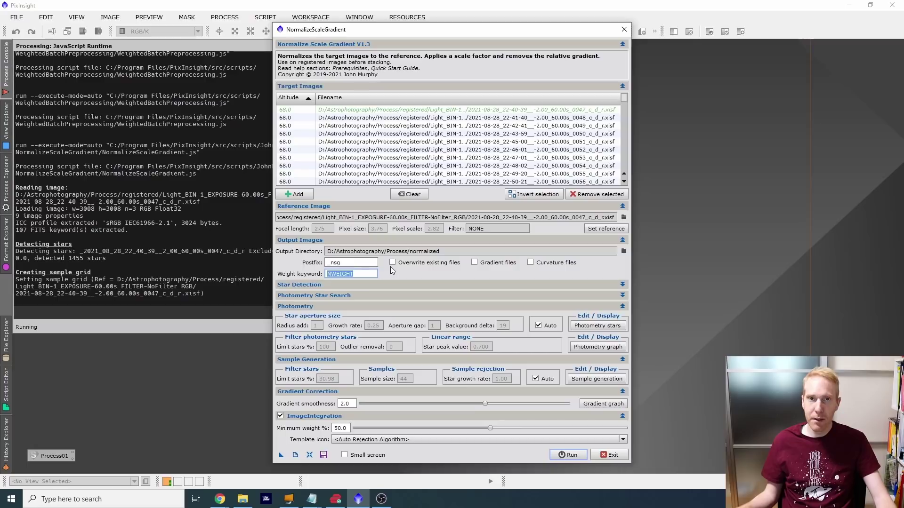
Step: Review the output postfix and the Star Detection, Photometry and Sample Generation sections of the script
{"action": "left_click_drag", "start_coordinate": [358, 262], "coordinate": [325, 262]}
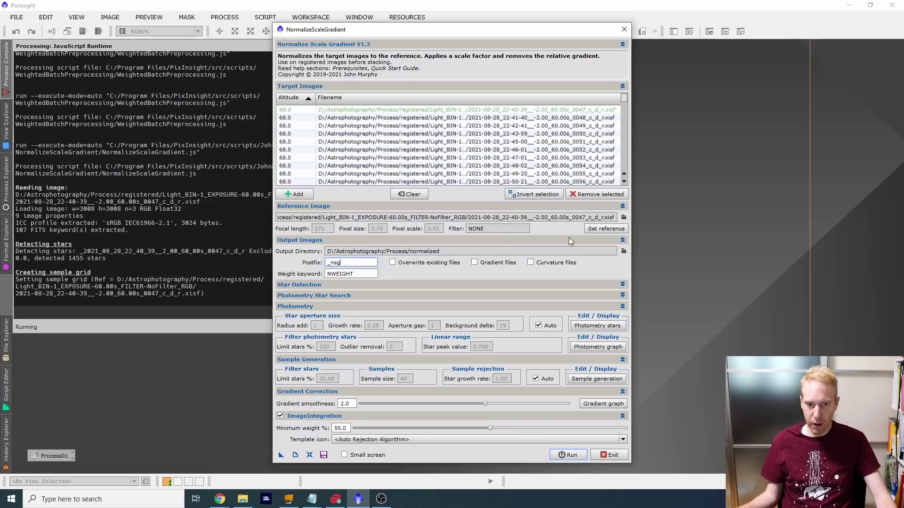
{"action": "left_click", "coordinate": [329, 307]}
{"action": "left_click", "coordinate": [357, 316]}
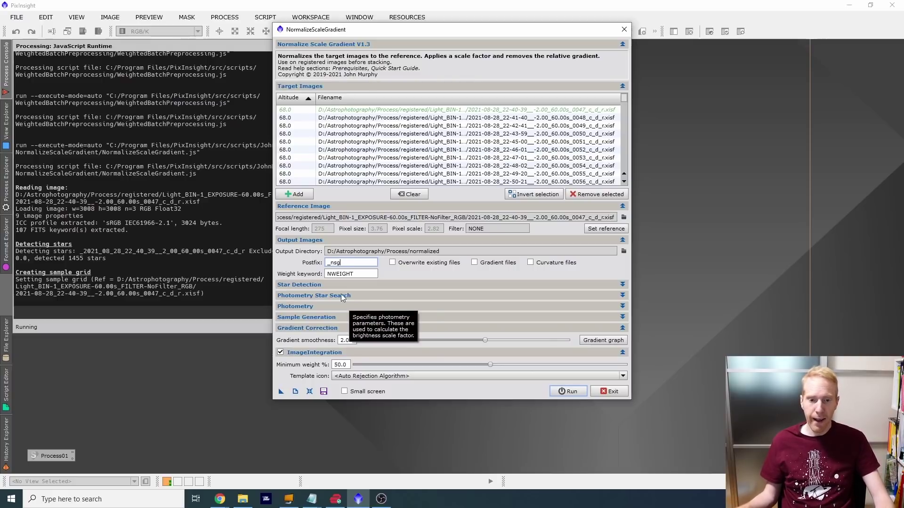
{"action": "left_click", "coordinate": [374, 285]}
{"action": "left_click", "coordinate": [374, 285]}
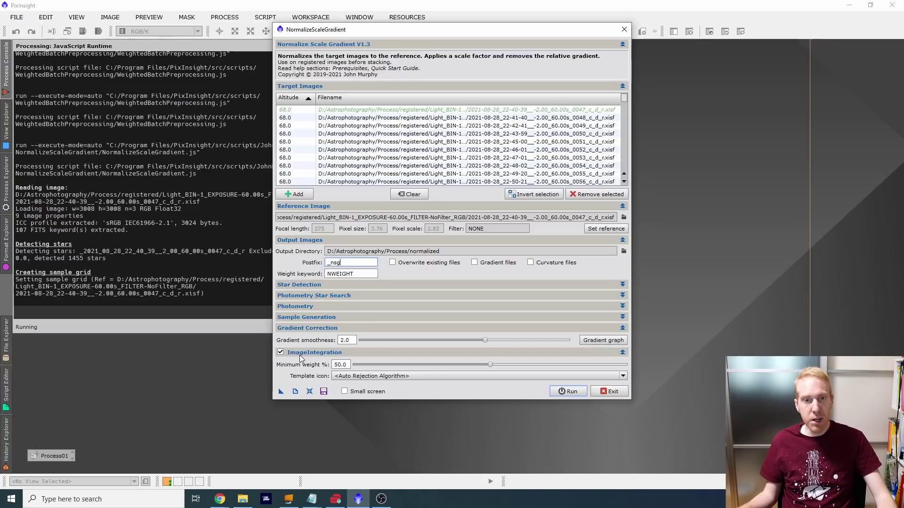
Step: Set the ImageIntegration minimum weight to 55% and check the altitudes of the lowest target frames
{"action": "mouse_move", "coordinate": [300, 355]}
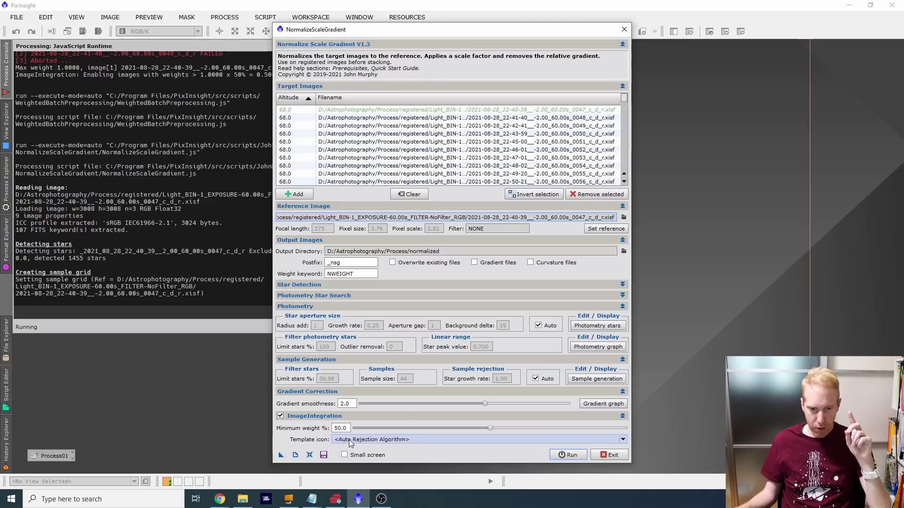
{"action": "double_click", "coordinate": [335, 429]}
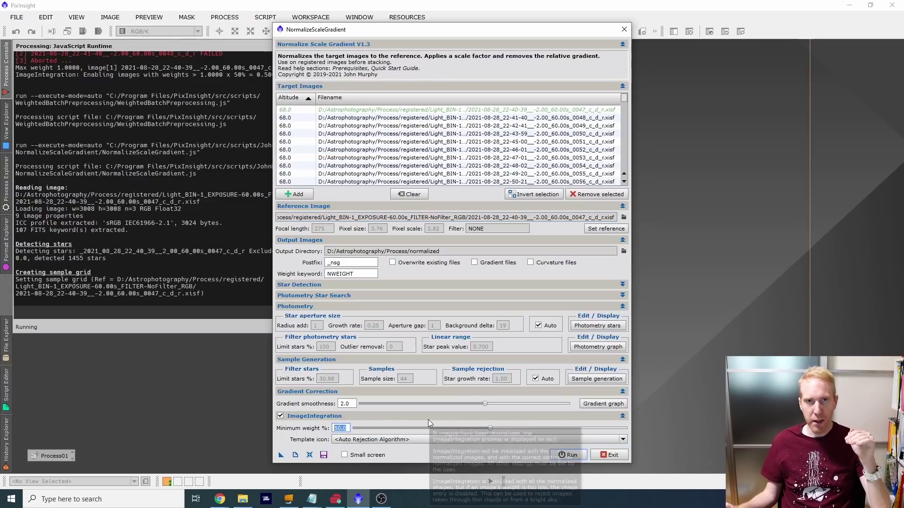
{"action": "mouse_move", "coordinate": [428, 420]}
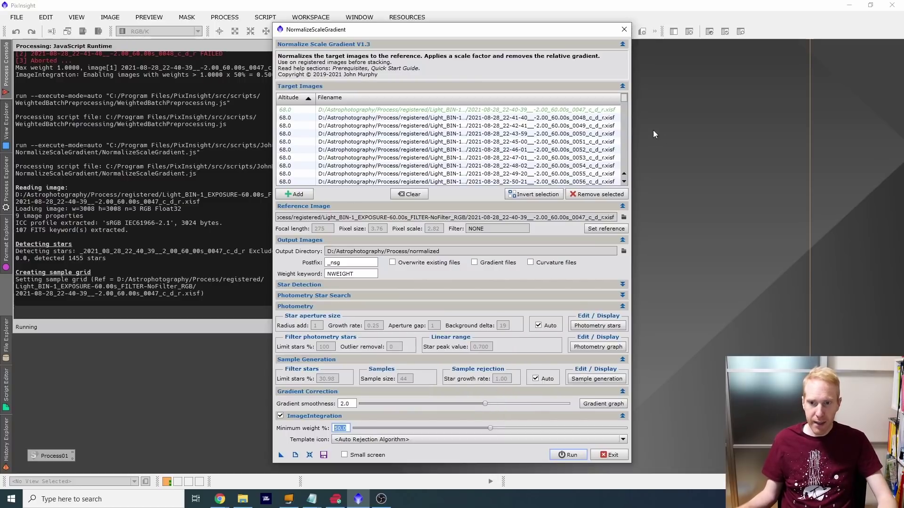
{"action": "left_click_drag", "start_coordinate": [623, 100], "coordinate": [633, 182]}
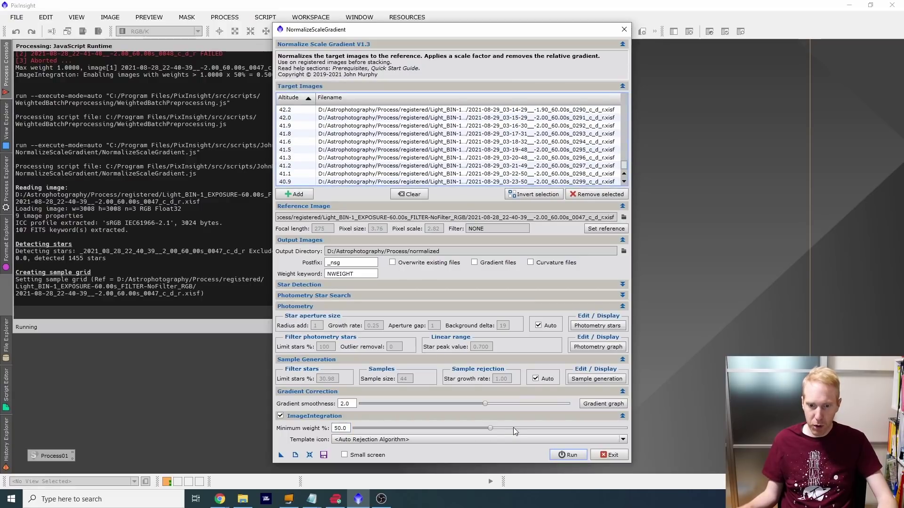
{"action": "left_click", "coordinate": [490, 428]}
{"action": "left_click_drag", "start_coordinate": [492, 430], "coordinate": [503, 429]}
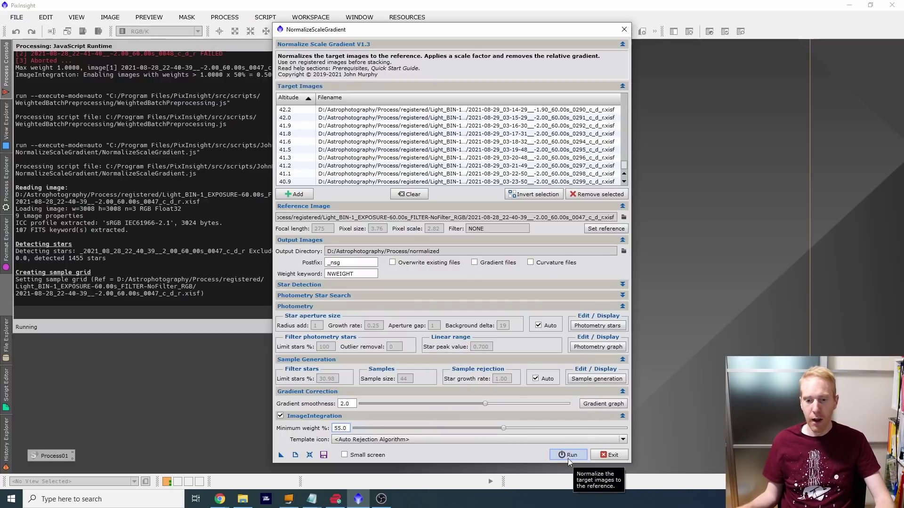
{"action": "scroll", "coordinate": [476, 174], "scroll_direction": "up", "scroll_amount": 16}
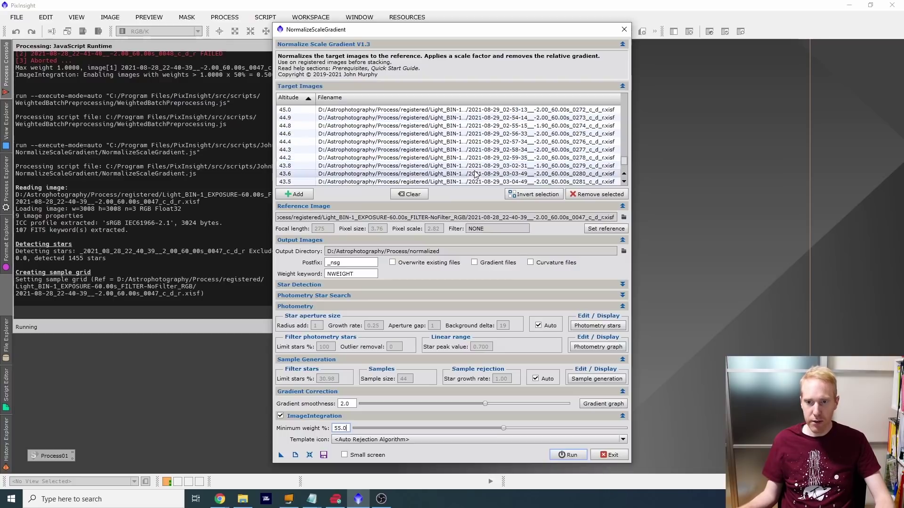
Step: Exit NormalizeScaleGradient and check the input images and the NWEIGHT weight keyword in ImageIntegration
{"action": "scroll", "coordinate": [477, 170], "scroll_direction": "up", "scroll_amount": 12}
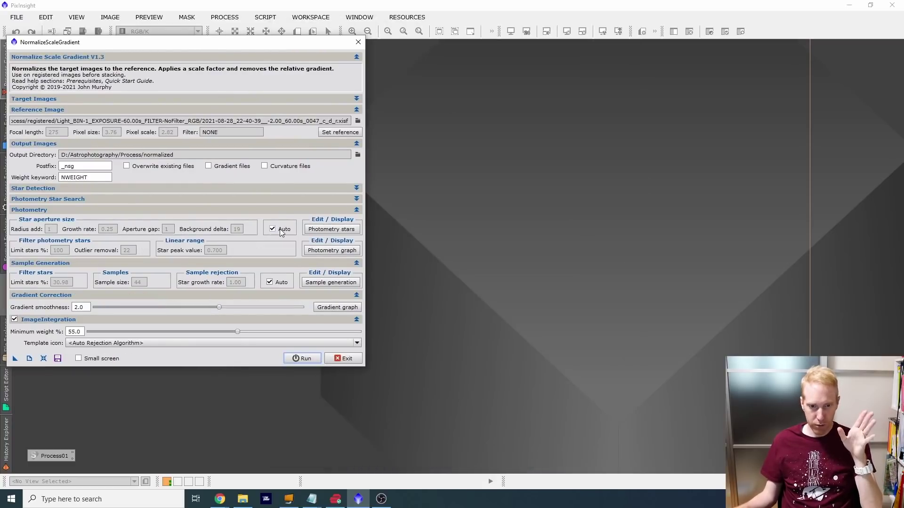
{"action": "left_click", "coordinate": [345, 360]}
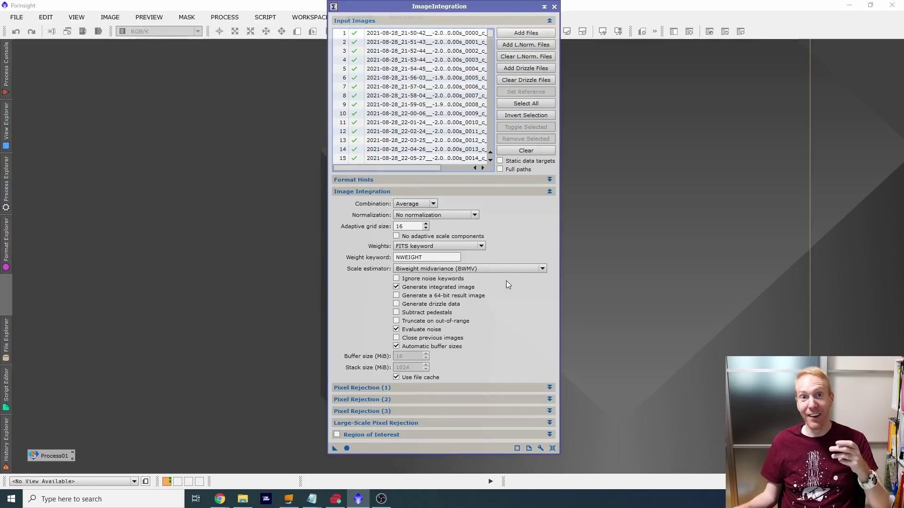
{"action": "left_click", "coordinate": [506, 281]}
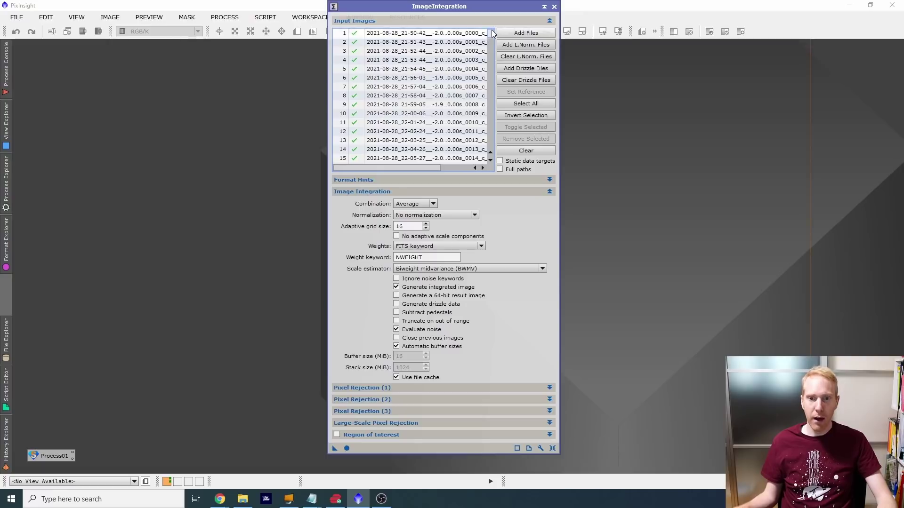
{"action": "mouse_move", "coordinate": [491, 34]}
{"action": "left_mouse_down"}
{"action": "mouse_move", "coordinate": [494, 104]}
{"action": "mouse_move", "coordinate": [491, 28]}
{"action": "left_mouse_up"}
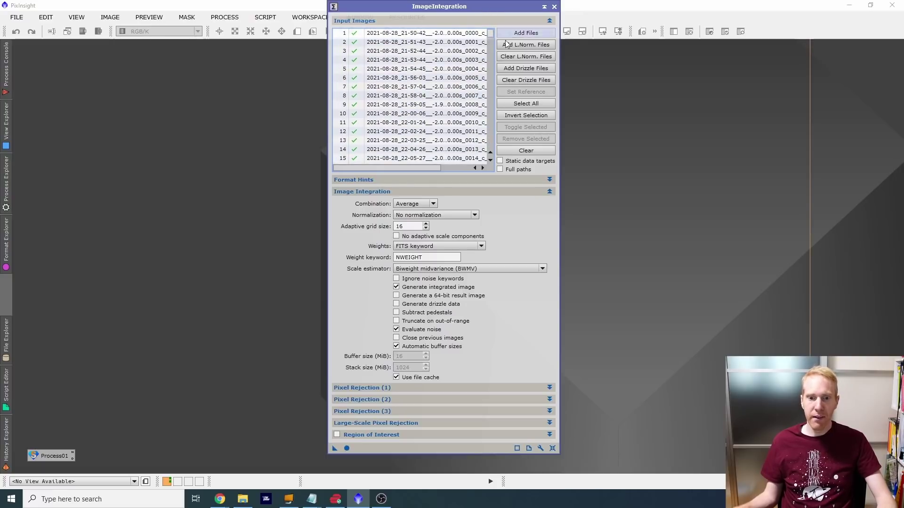
{"action": "double_click", "coordinate": [457, 257]}
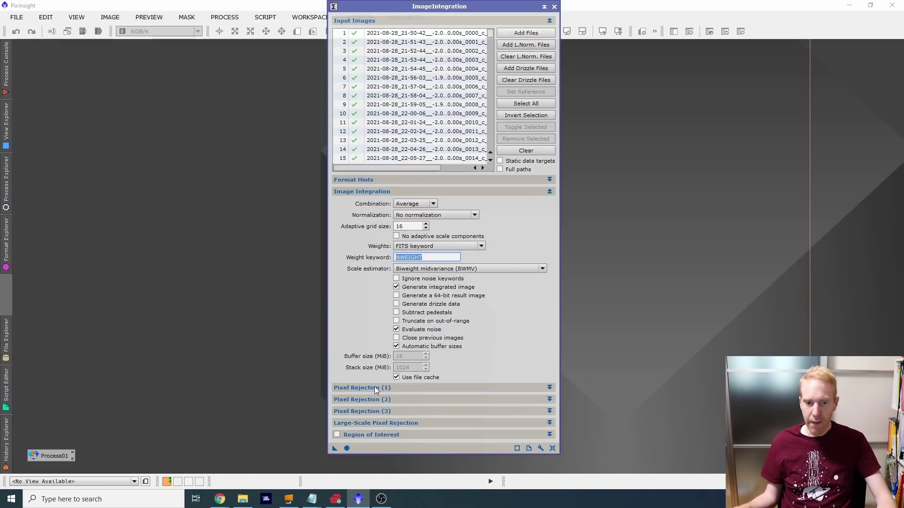
Step: Set the pixel rejection algorithm of the image integration to Winsorized Sigma Clipping
{"action": "left_click", "coordinate": [351, 192]}
{"action": "left_click", "coordinate": [371, 202]}
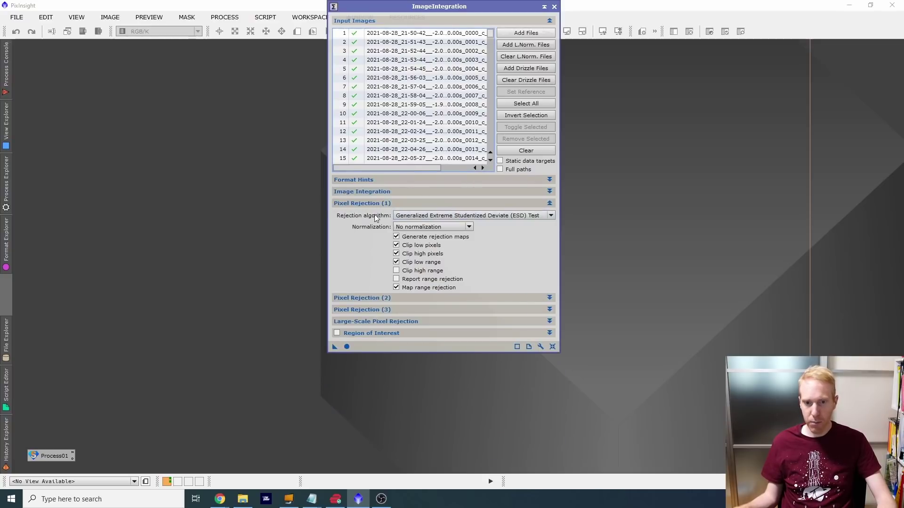
{"action": "left_click", "coordinate": [417, 218]}
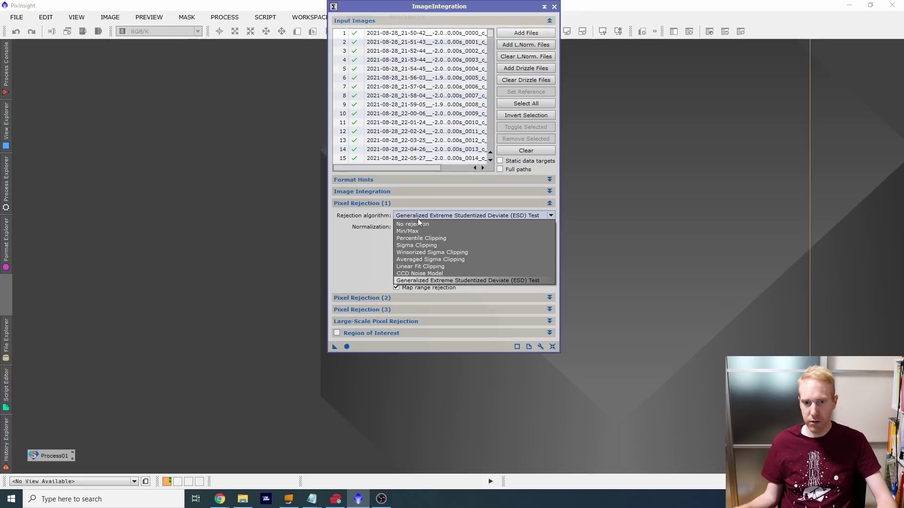
{"action": "left_click", "coordinate": [418, 254]}
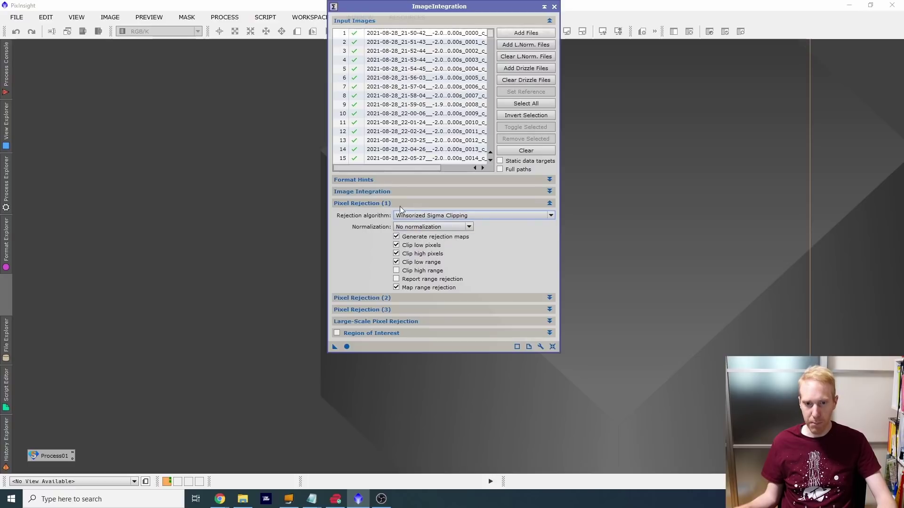
Step: Check the sigma clipping limits, then run the image integration and close its dialog
{"action": "left_click", "coordinate": [375, 296]}
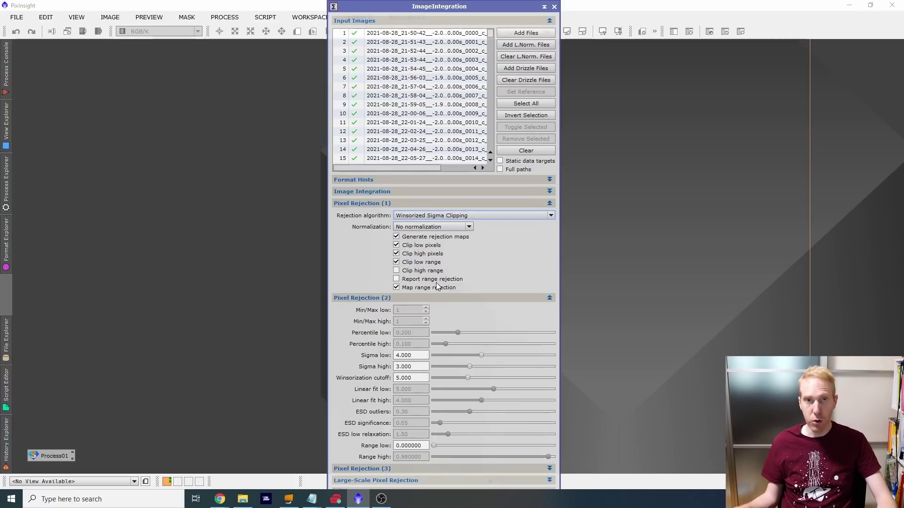
{"action": "left_click", "coordinate": [370, 203]}
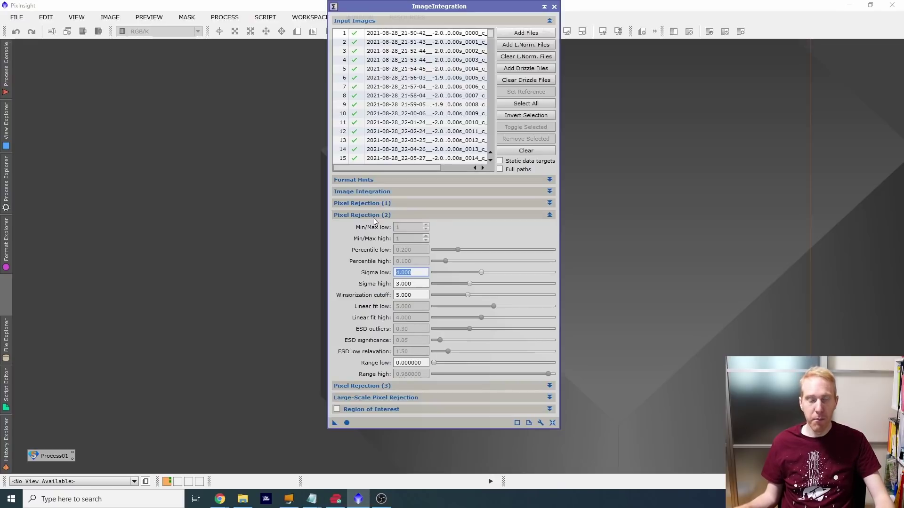
{"action": "left_click", "coordinate": [380, 216]}
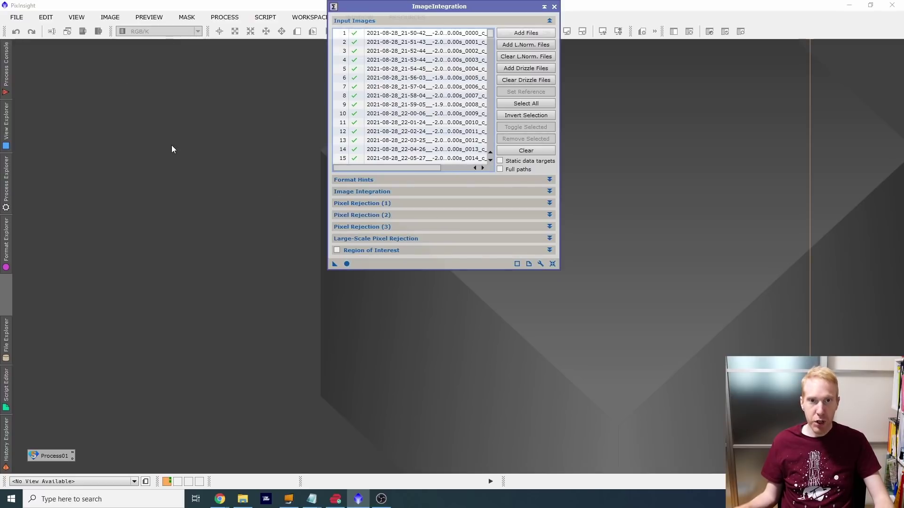
{"action": "left_click", "coordinate": [347, 264]}
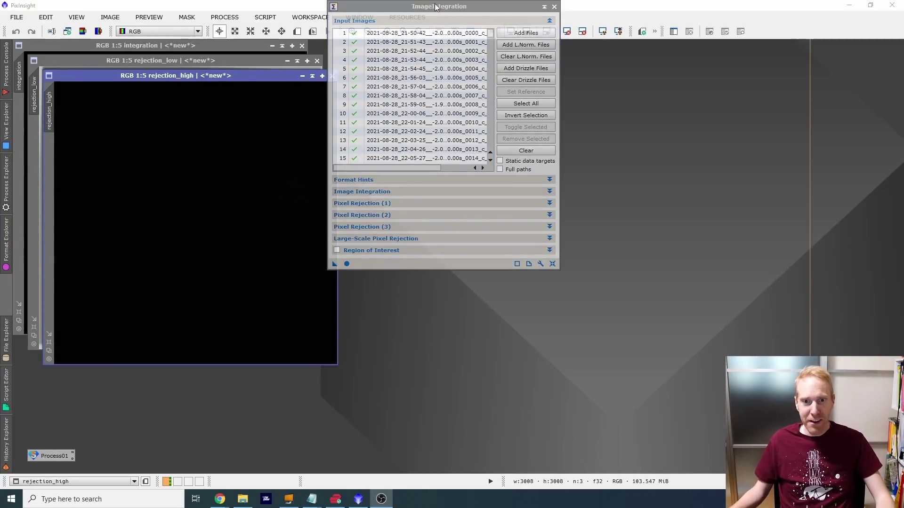
{"action": "left_click_drag", "start_coordinate": [438, 8], "coordinate": [671, 97]}
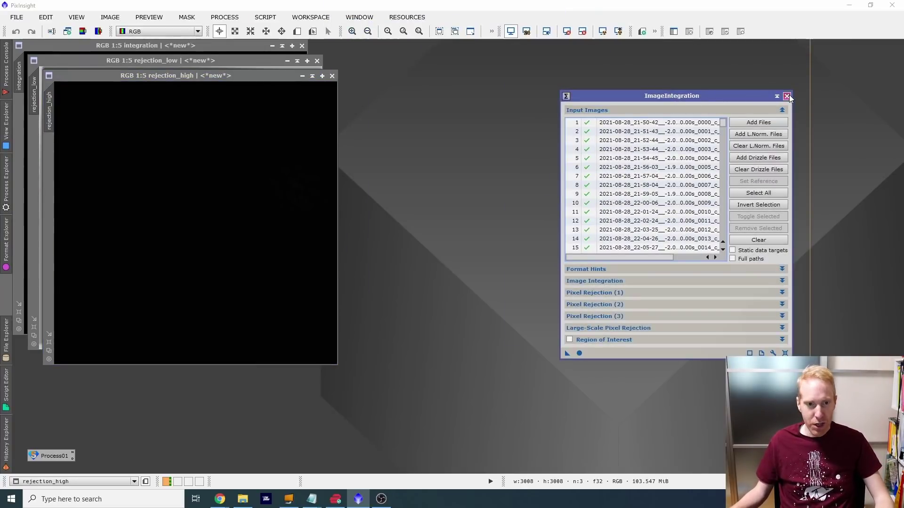
{"action": "left_click", "coordinate": [787, 96]}
Step: Spread out the rejection_high and rejection_low windows and auto-stretch the display of rejection_low
{"action": "left_click_drag", "start_coordinate": [72, 74], "coordinate": [377, 86]}
{"action": "left_click", "coordinate": [236, 64]}
{"action": "left_click_drag", "start_coordinate": [235, 63], "coordinate": [507, 70]}
{"action": "left_click", "coordinate": [602, 31]}
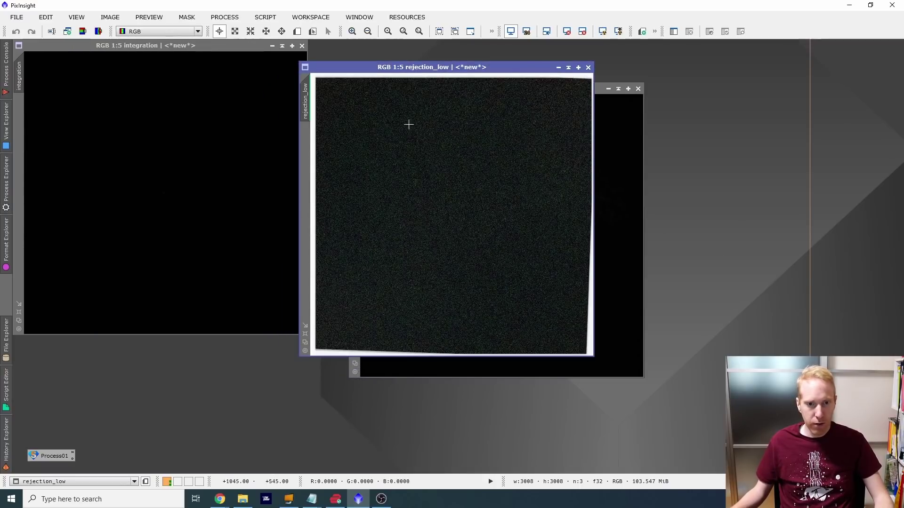
Step: Draw a DynamicCrop frame of about 2860 × 2840 px on rejection_low, just inside its white borders
{"action": "mouse_move", "coordinate": [2, 179]}
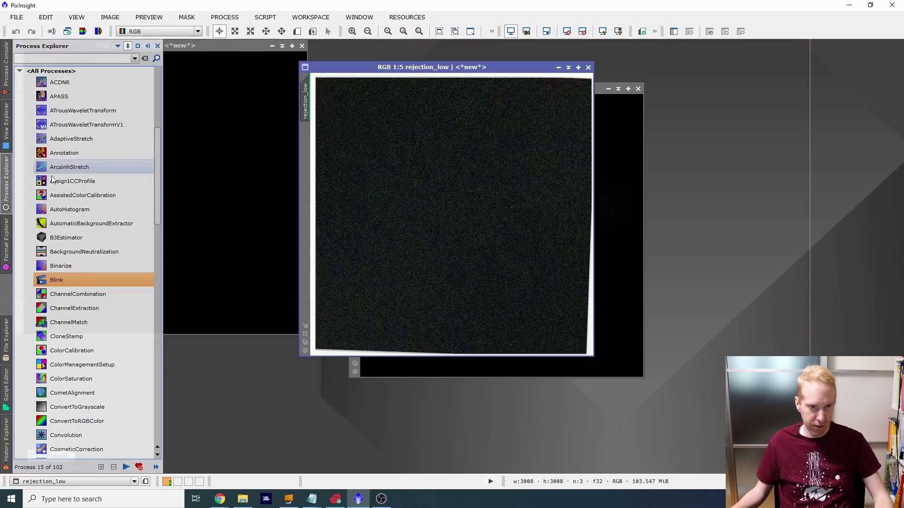
{"action": "scroll", "coordinate": [106, 188], "scroll_direction": "down", "scroll_amount": 2}
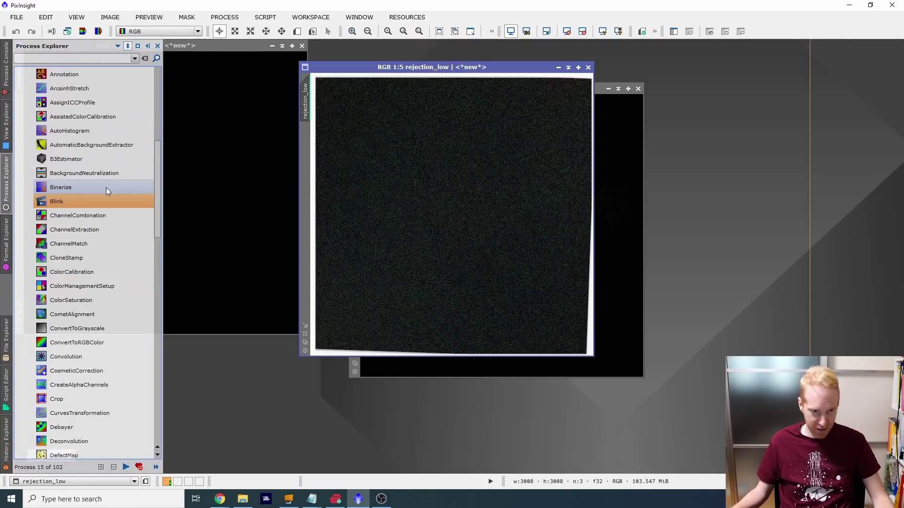
{"action": "scroll", "coordinate": [102, 218], "scroll_direction": "down", "scroll_amount": 4}
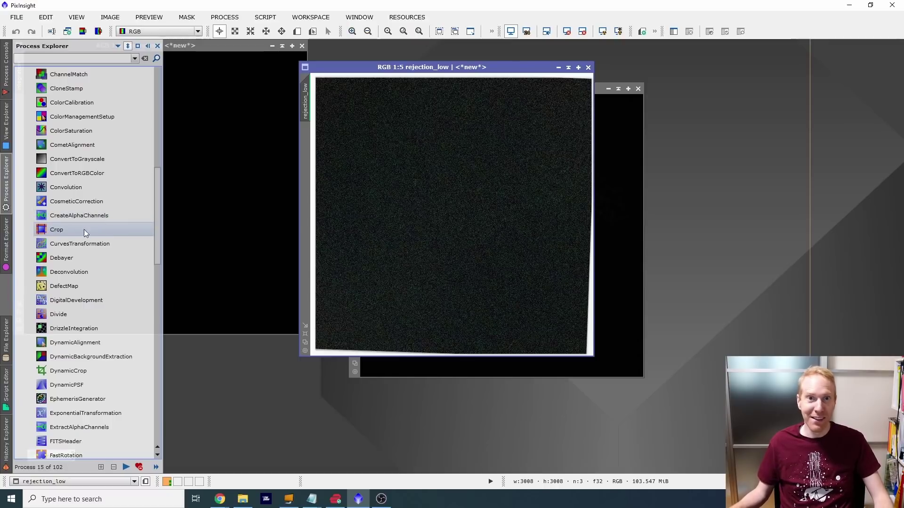
{"action": "scroll", "coordinate": [115, 202], "scroll_direction": "down", "scroll_amount": 2}
{"action": "scroll", "coordinate": [114, 203], "scroll_direction": "down", "scroll_amount": 2}
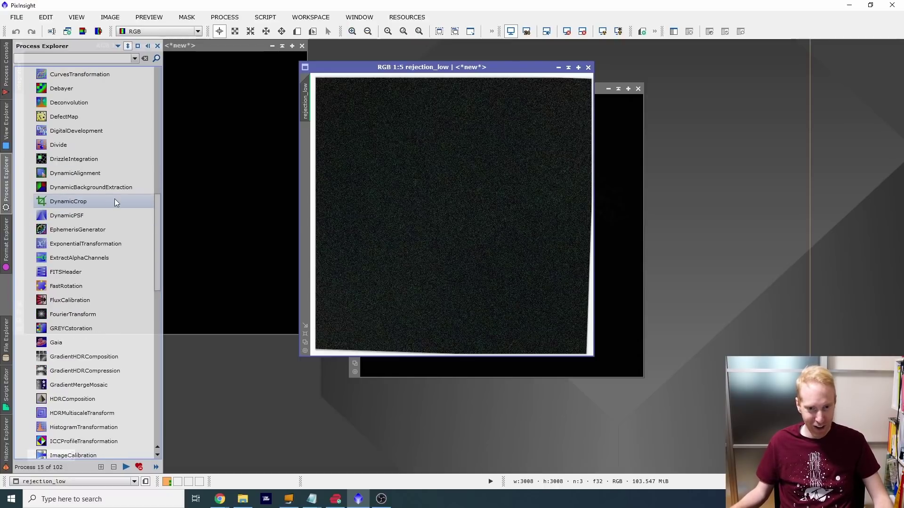
{"action": "scroll", "coordinate": [114, 199], "scroll_direction": "down", "scroll_amount": 3}
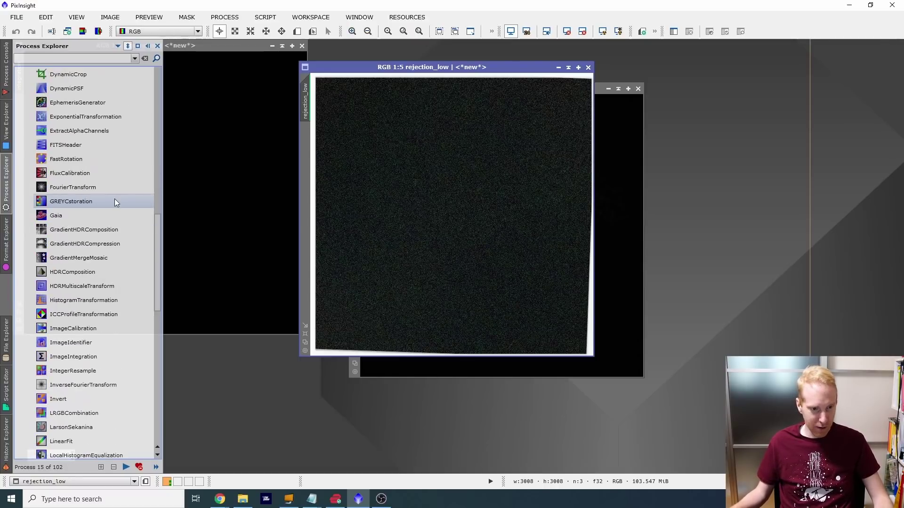
{"action": "scroll", "coordinate": [94, 149], "scroll_direction": "up", "scroll_amount": 2}
{"action": "double_click", "coordinate": [81, 158]}
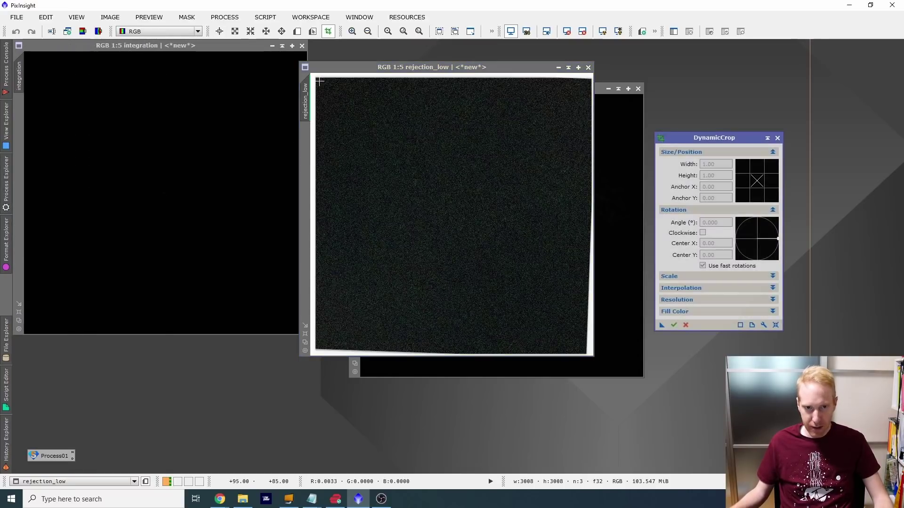
{"action": "left_click_drag", "start_coordinate": [319, 81], "coordinate": [586, 348]}
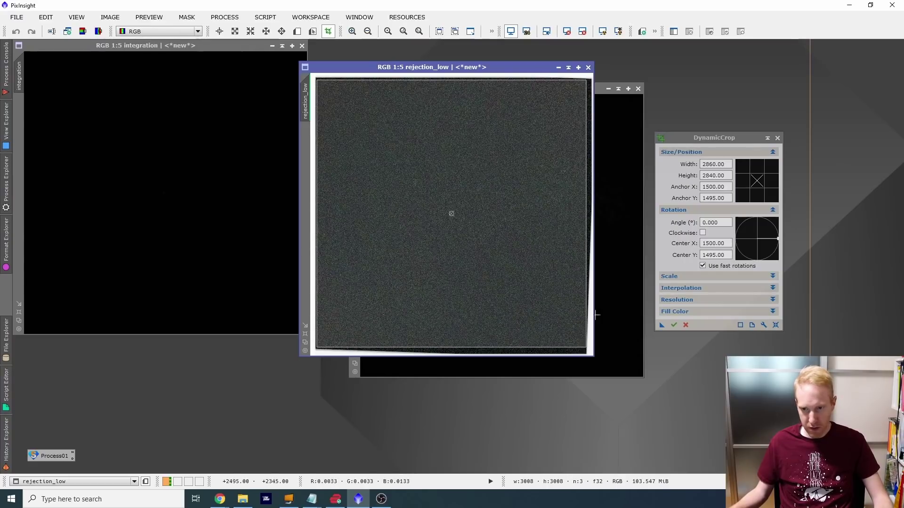
Step: Apply the defined crop to the integration image and cancel the DynamicCrop session on rejection_low
{"action": "left_click_drag", "start_coordinate": [662, 326], "coordinate": [167, 137]}
{"action": "left_click", "coordinate": [777, 138]}
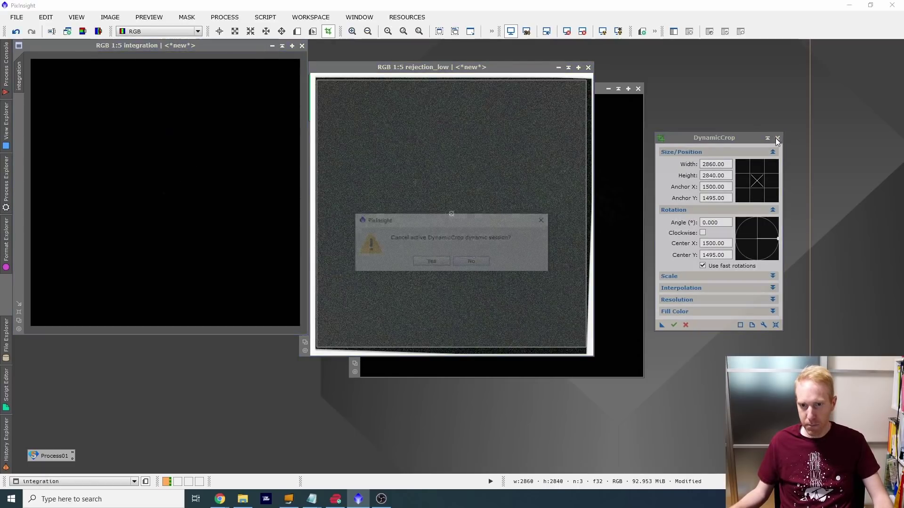
{"action": "left_click", "coordinate": [432, 265]}
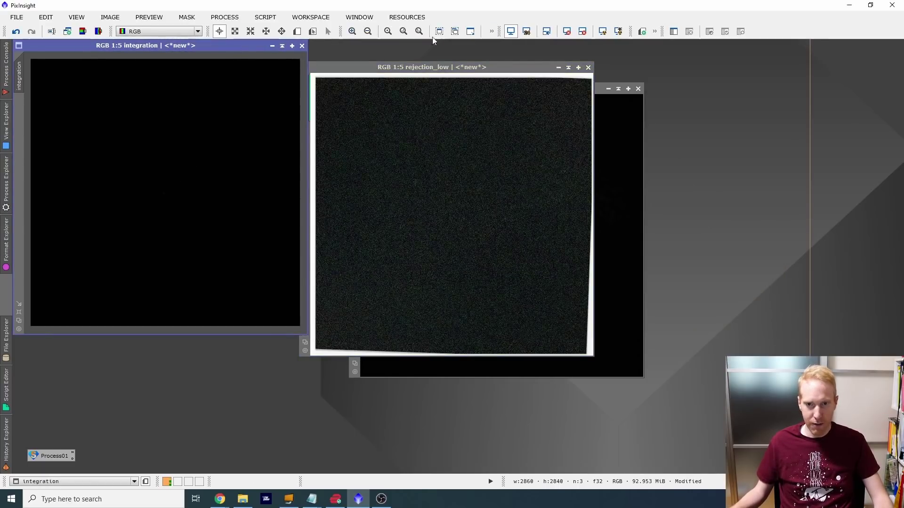
Step: Auto-stretch the integration image with unlinked RGB channels using ScreenTransferFunction, and move rejection_low out of the way
{"action": "left_click", "coordinate": [602, 32]}
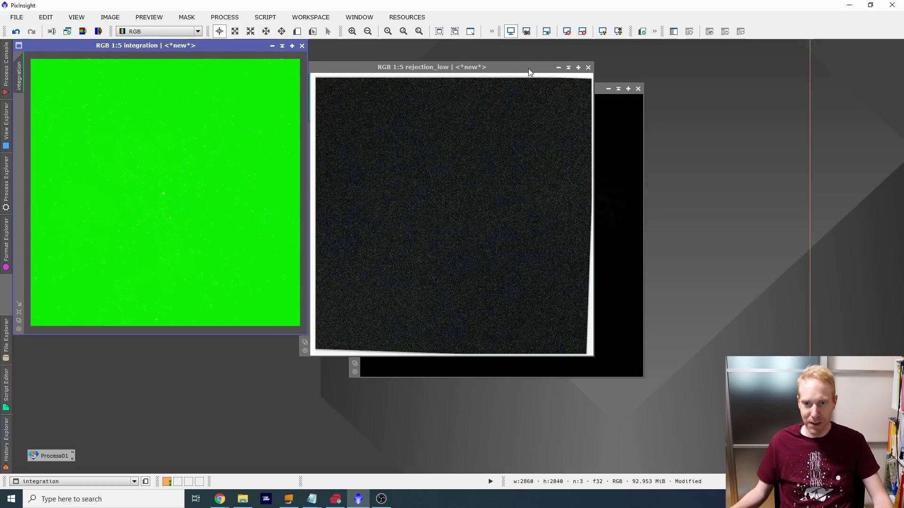
{"action": "left_click", "coordinate": [3, 183]}
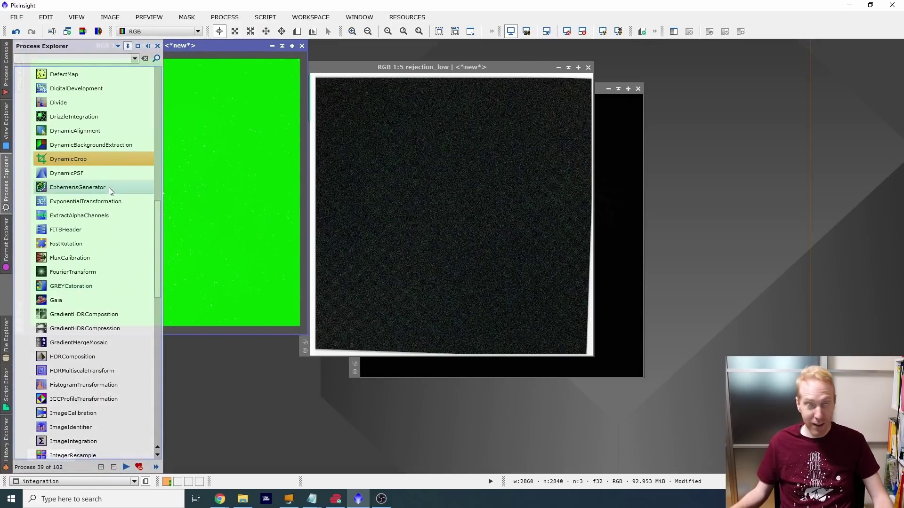
{"action": "scroll", "coordinate": [92, 204], "scroll_direction": "down", "scroll_amount": 10}
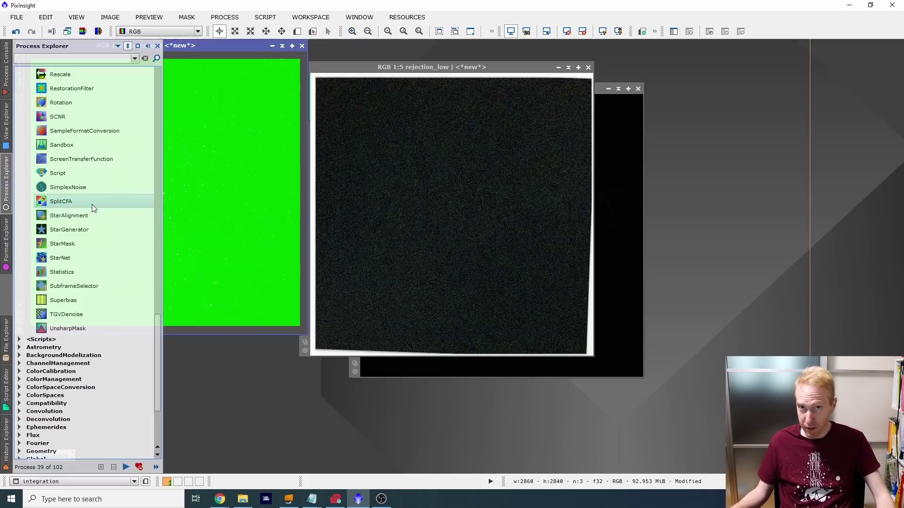
{"action": "double_click", "coordinate": [80, 160]}
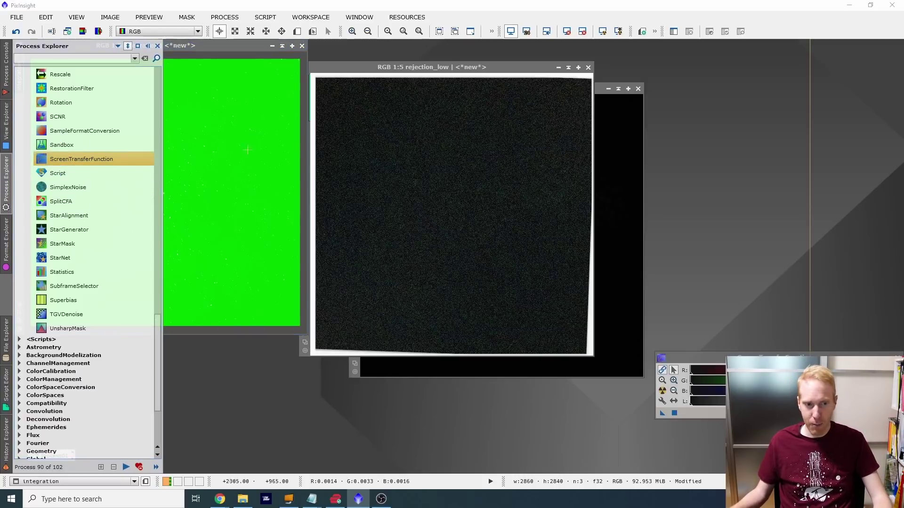
{"action": "left_click_drag", "start_coordinate": [764, 358], "coordinate": [427, 107]}
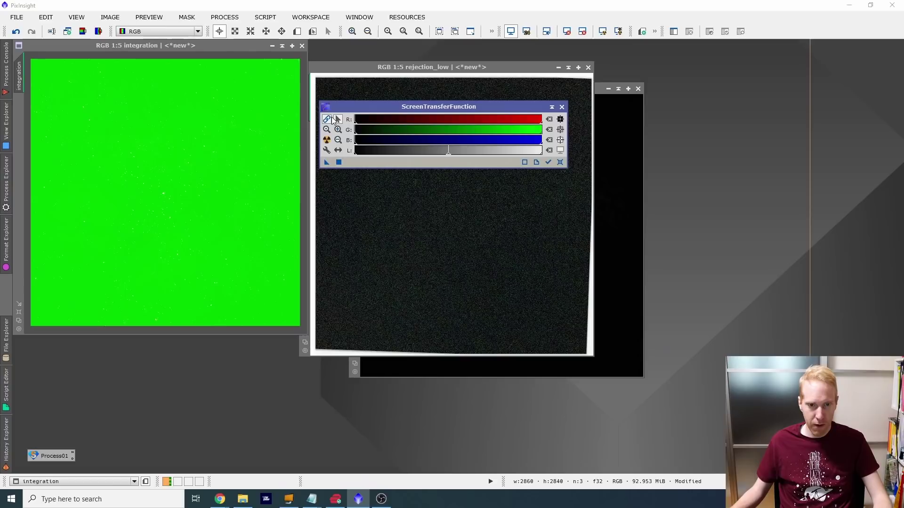
{"action": "left_click", "coordinate": [327, 139]}
{"action": "left_click_drag", "start_coordinate": [448, 67], "coordinate": [712, 97]}
{"action": "left_click_drag", "start_coordinate": [407, 106], "coordinate": [622, 130]}
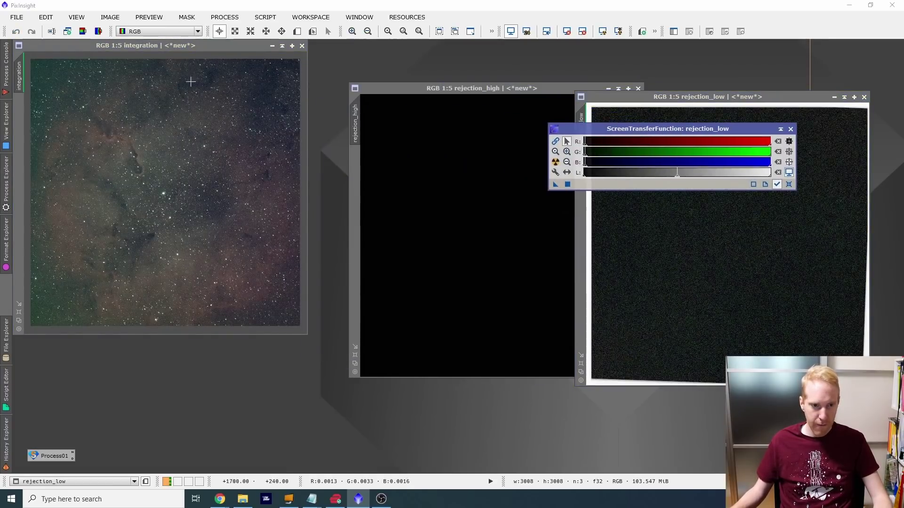
Step: Maximize the integration image and examine its stars, nebula detail and background gradients at different magnifications
{"action": "left_click", "coordinate": [224, 66]}
{"action": "scroll", "coordinate": [224, 66], "scroll_direction": "up", "scroll_amount": 5}
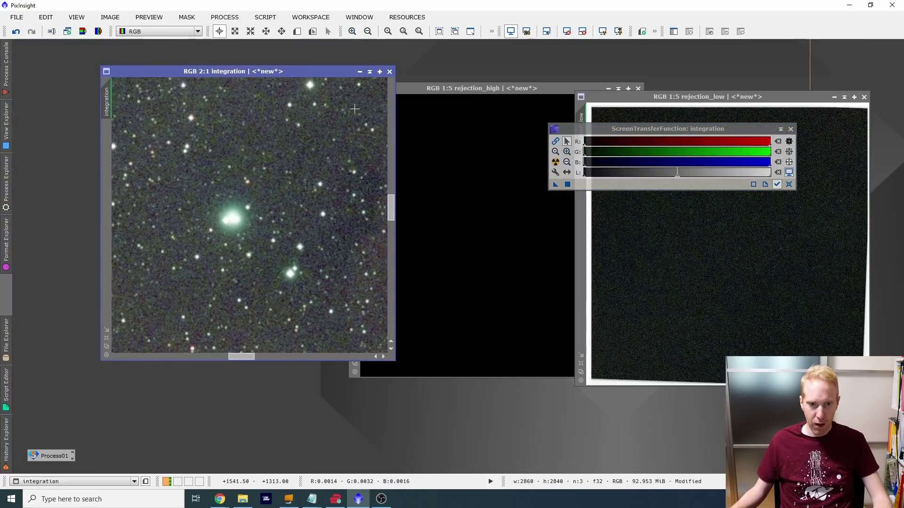
{"action": "left_click", "coordinate": [379, 72]}
{"action": "scroll", "coordinate": [401, 141], "scroll_direction": "down", "scroll_amount": 5}
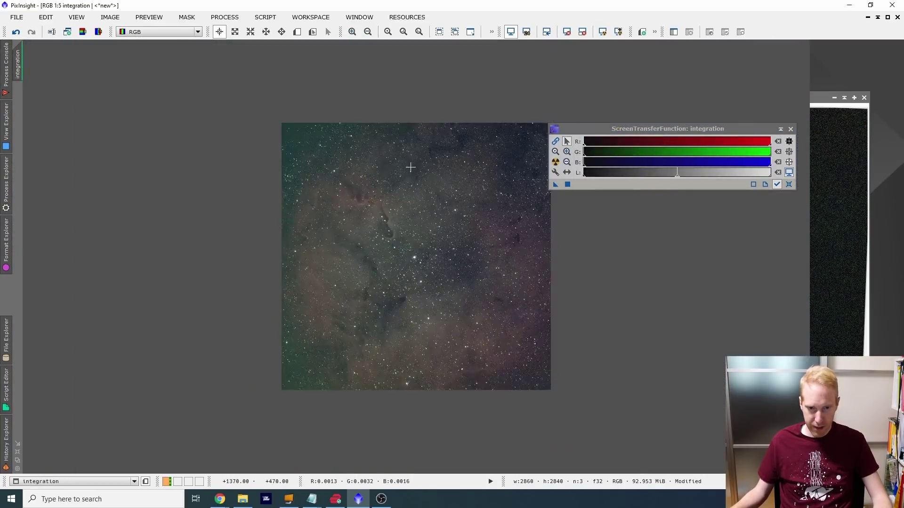
{"action": "scroll", "coordinate": [408, 165], "scroll_direction": "up", "scroll_amount": 3}
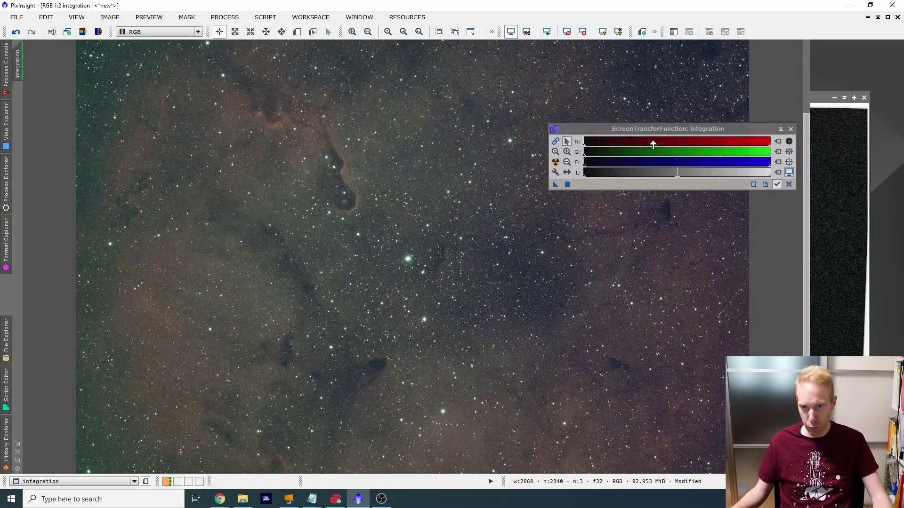
{"action": "left_click_drag", "start_coordinate": [635, 126], "coordinate": [728, 232]}
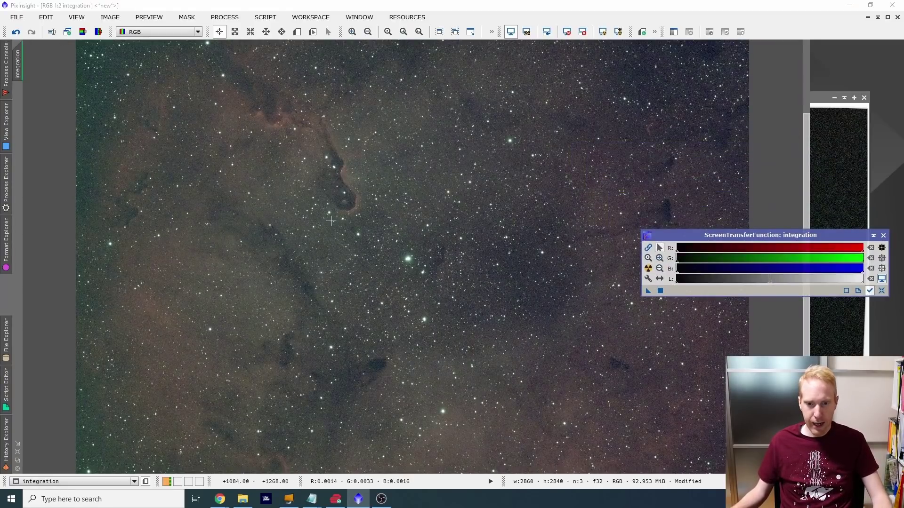
{"action": "scroll", "coordinate": [360, 215], "scroll_direction": "down", "scroll_amount": 2}
{"action": "scroll", "coordinate": [362, 215], "scroll_direction": "up", "scroll_amount": 1}
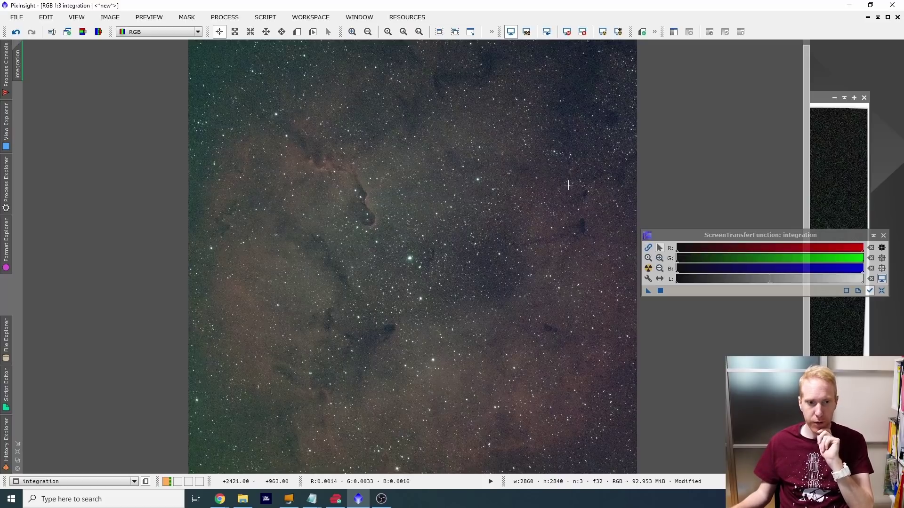
Step: Extract the RGB channels of the integration image into separate grayscale images
{"action": "left_click", "coordinate": [99, 33]}
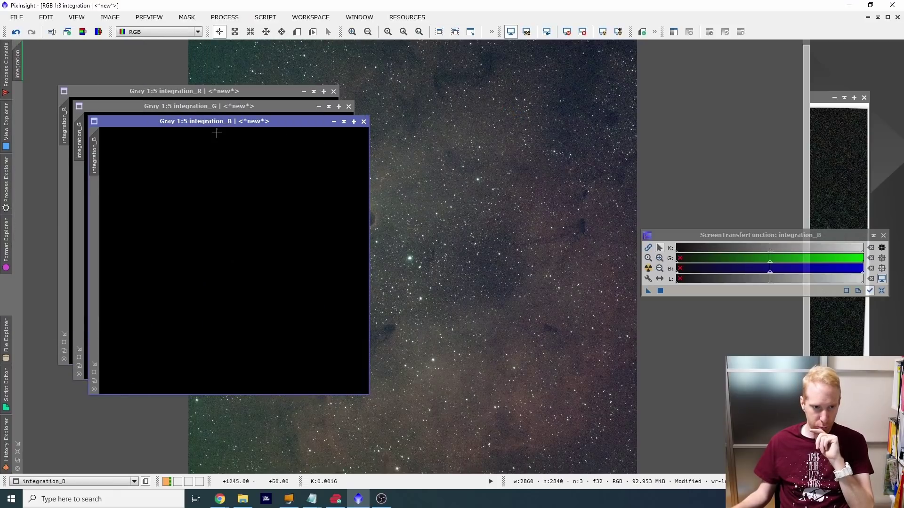
Step: Auto-stretch the extracted integration_R, integration_B and integration_G images, moving integration_R clear of the other two
{"action": "double_click", "coordinate": [66, 128]}
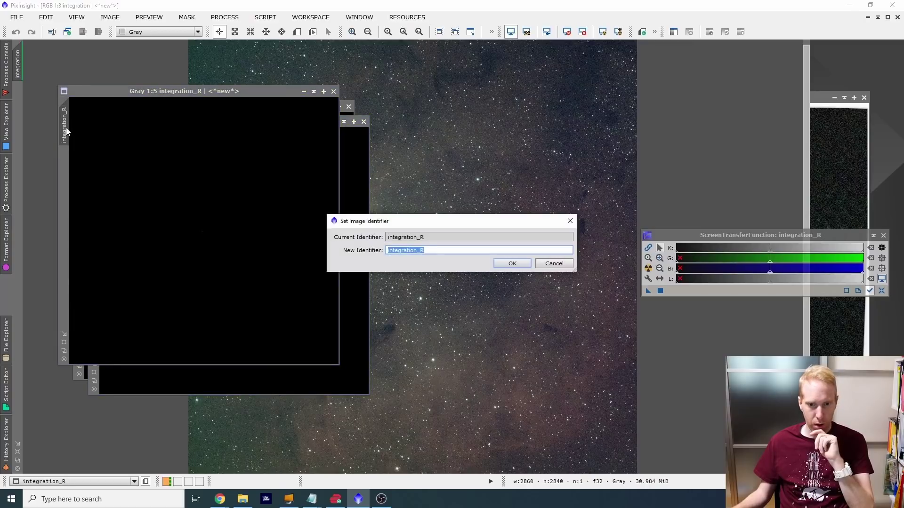
{"action": "left_click", "coordinate": [553, 264]}
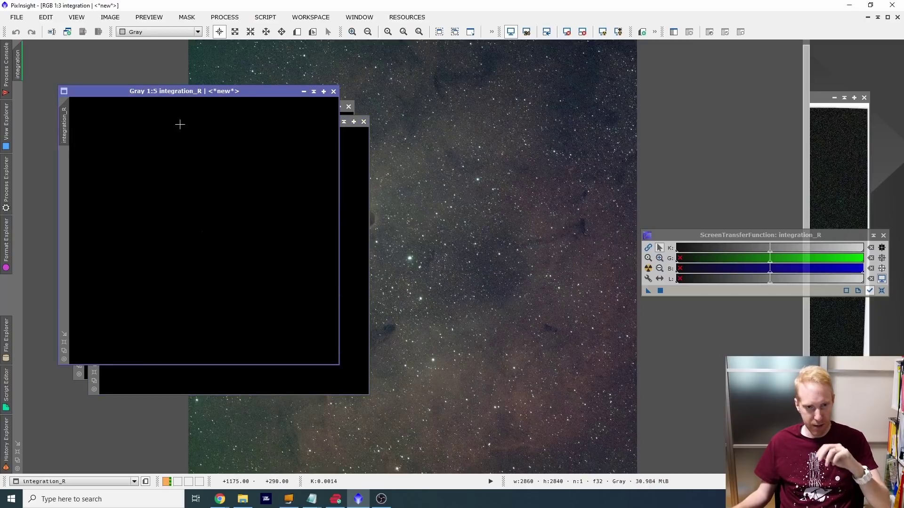
{"action": "left_click", "coordinate": [603, 32]}
{"action": "left_click_drag", "start_coordinate": [188, 94], "coordinate": [522, 49]}
{"action": "left_click", "coordinate": [203, 125]}
{"action": "left_click", "coordinate": [603, 32]}
{"action": "scroll", "coordinate": [247, 281], "scroll_direction": "up", "scroll_amount": 1}
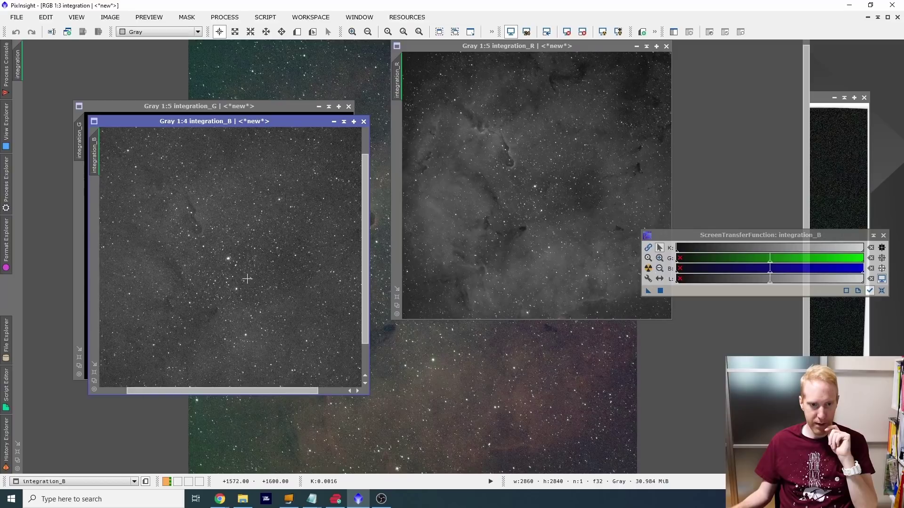
{"action": "scroll", "coordinate": [214, 199], "scroll_direction": "down", "scroll_amount": 1}
{"action": "left_click", "coordinate": [213, 106]}
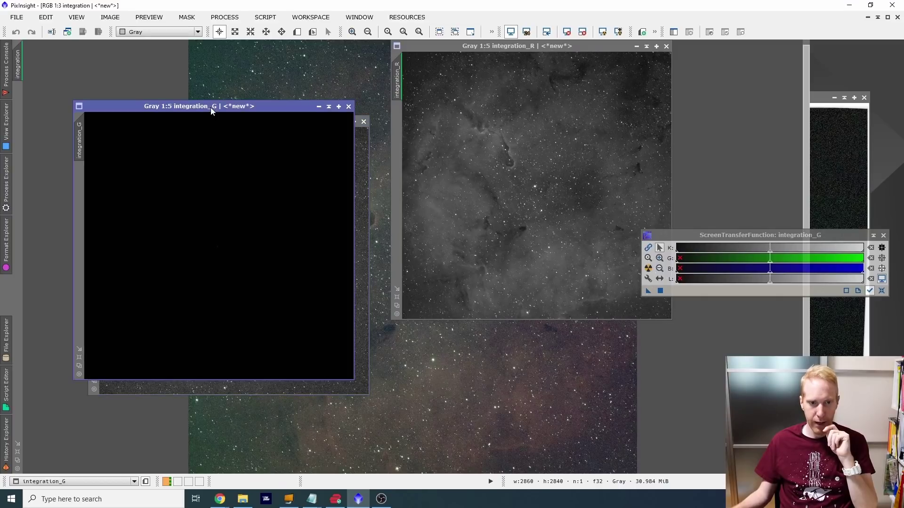
{"action": "left_click", "coordinate": [602, 32]}
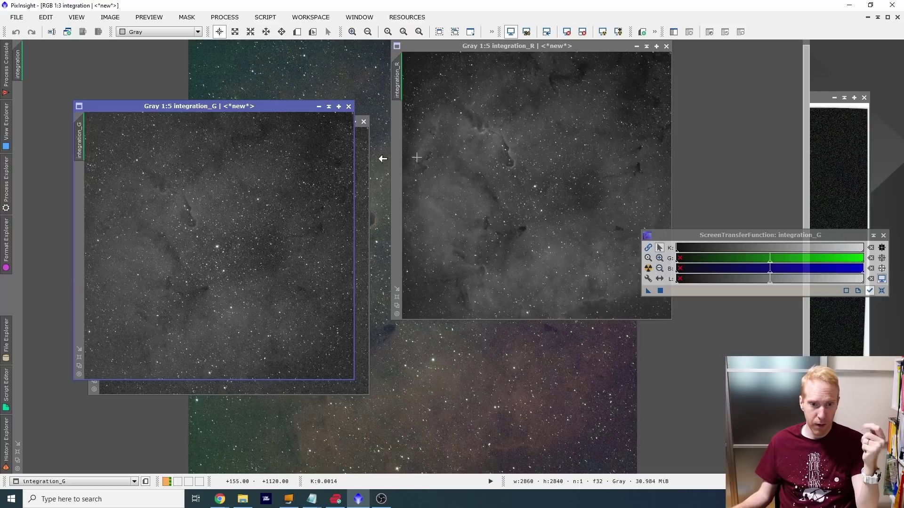
Step: Inspect the integration_G image maximized, restore its window and place it beside integration_B
{"action": "double_click", "coordinate": [234, 106]}
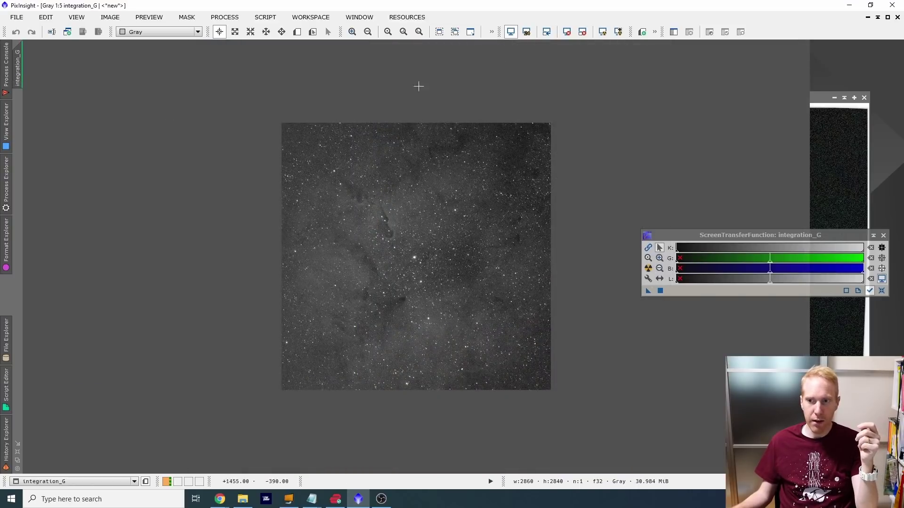
{"action": "left_click", "coordinate": [867, 17]}
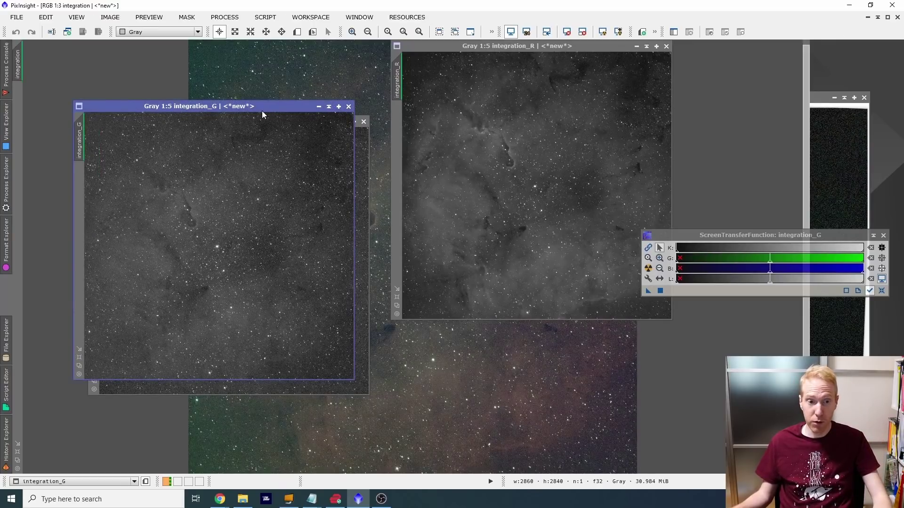
{"action": "left_click_drag", "start_coordinate": [250, 106], "coordinate": [544, 127]}
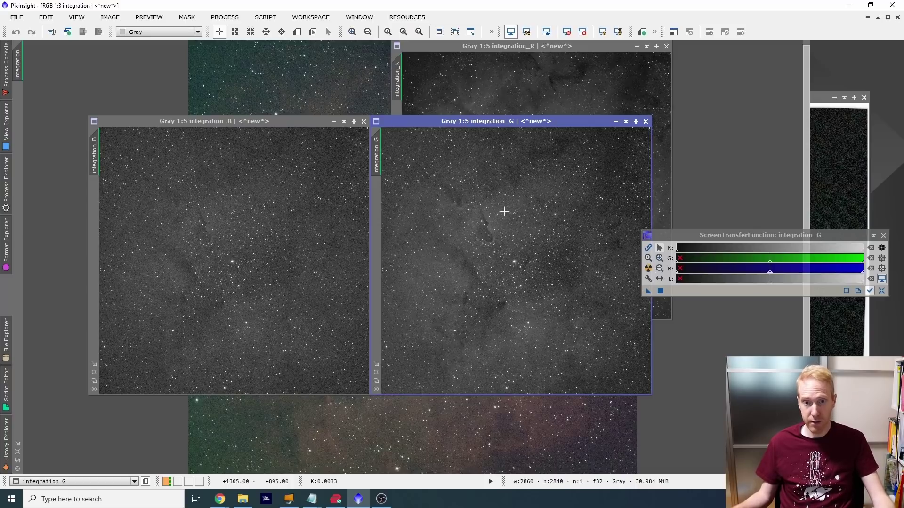
Step: Rename the integration_R image as H
{"action": "left_click", "coordinate": [512, 46]}
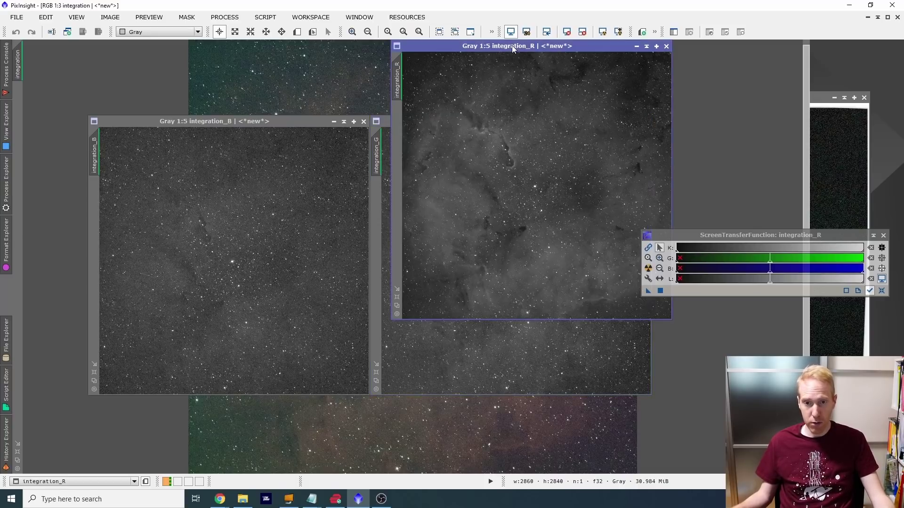
{"action": "double_click", "coordinate": [398, 76]}
{"action": "type", "text": "H"}
{"action": "key", "text": "Return"}
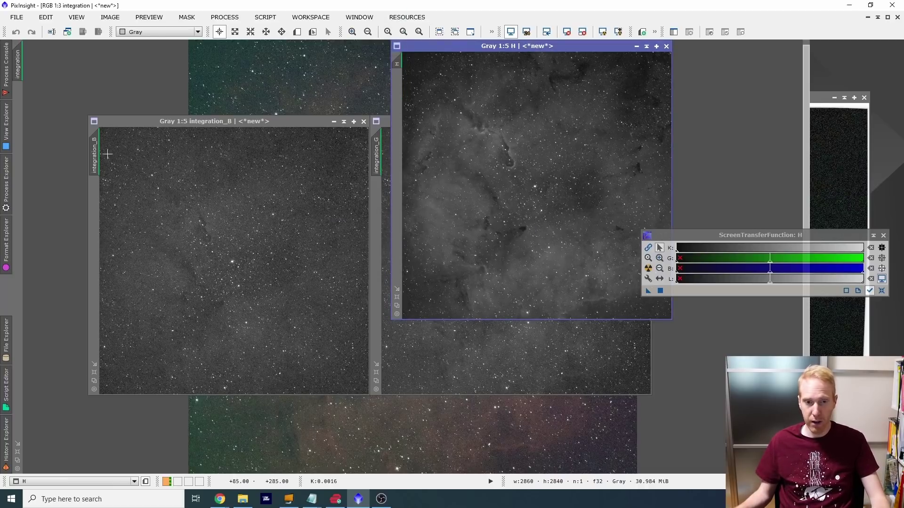
Step: Open the PixelMath process and move its window clear of the integration_B identifier
{"action": "left_click", "coordinate": [255, 129]}
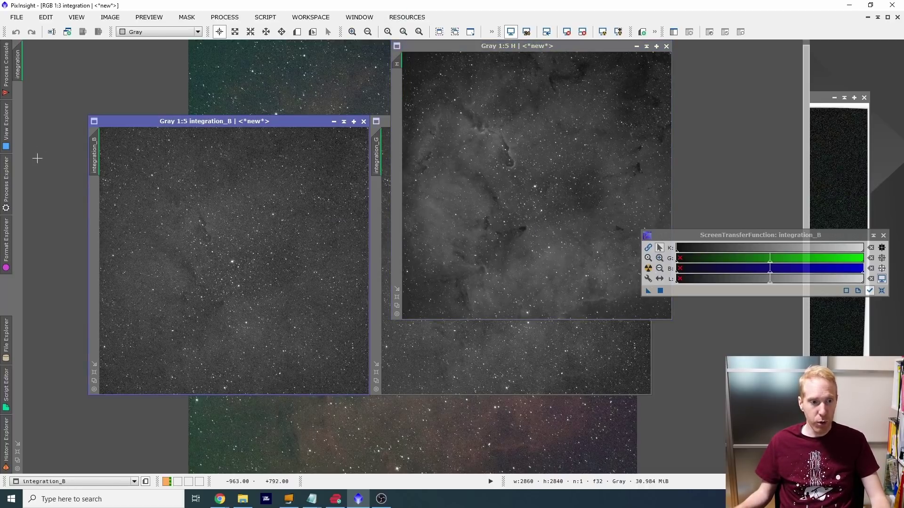
{"action": "left_click", "coordinate": [6, 183]}
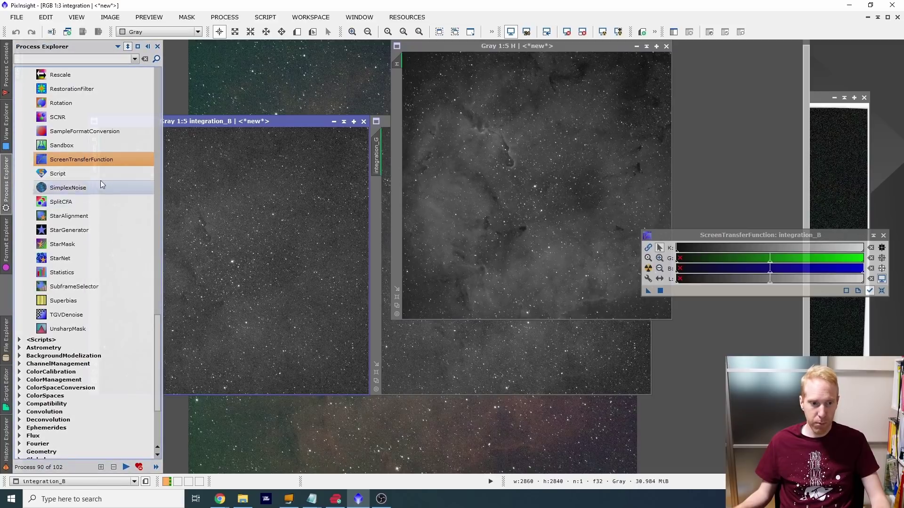
{"action": "scroll", "coordinate": [118, 217], "scroll_direction": "up", "scroll_amount": 6}
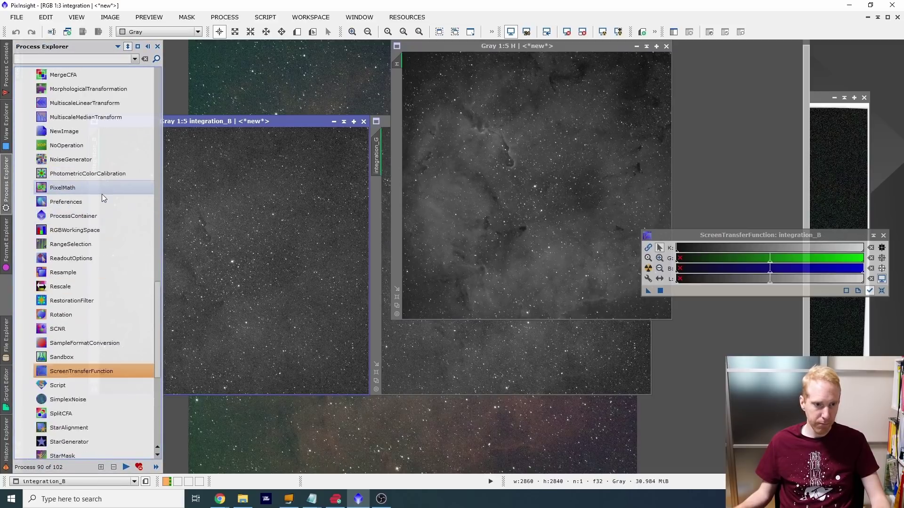
{"action": "double_click", "coordinate": [104, 229]}
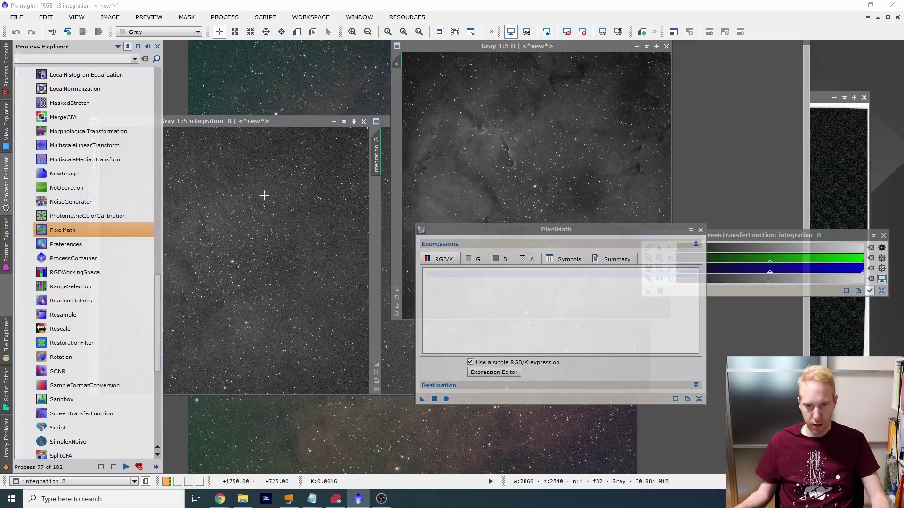
{"action": "left_click_drag", "start_coordinate": [511, 234], "coordinate": [361, 155]}
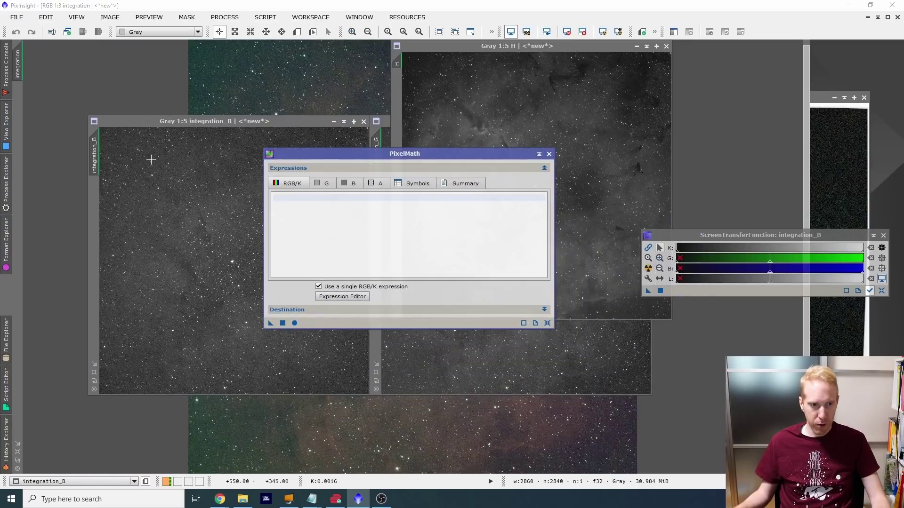
Step: Rename the integration_B image as B and the integration_G image as G
{"action": "double_click", "coordinate": [95, 150]}
{"action": "type", "text": "B"}
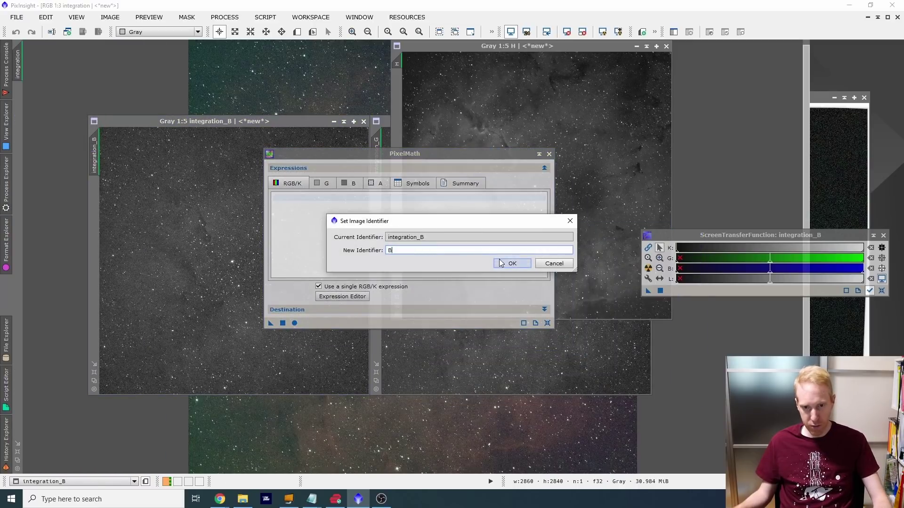
{"action": "left_click", "coordinate": [513, 263]}
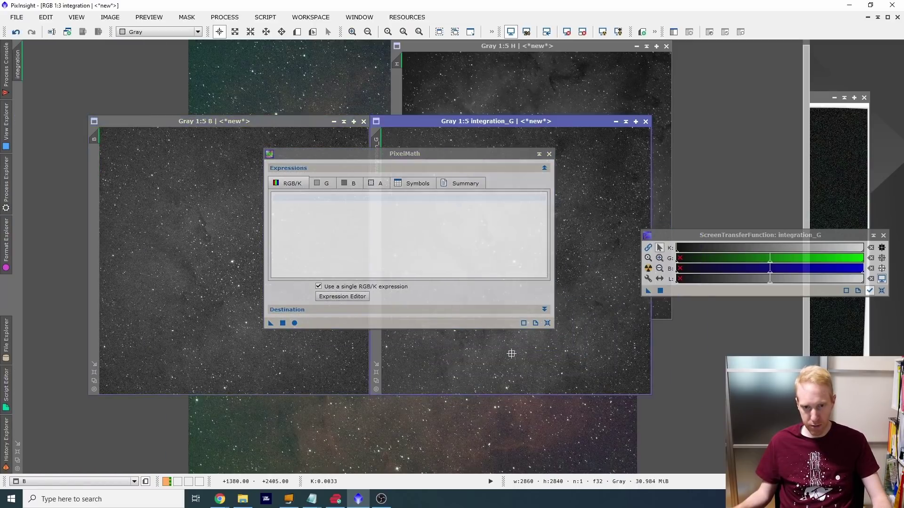
{"action": "double_click", "coordinate": [377, 141]}
{"action": "type", "text": "G"}
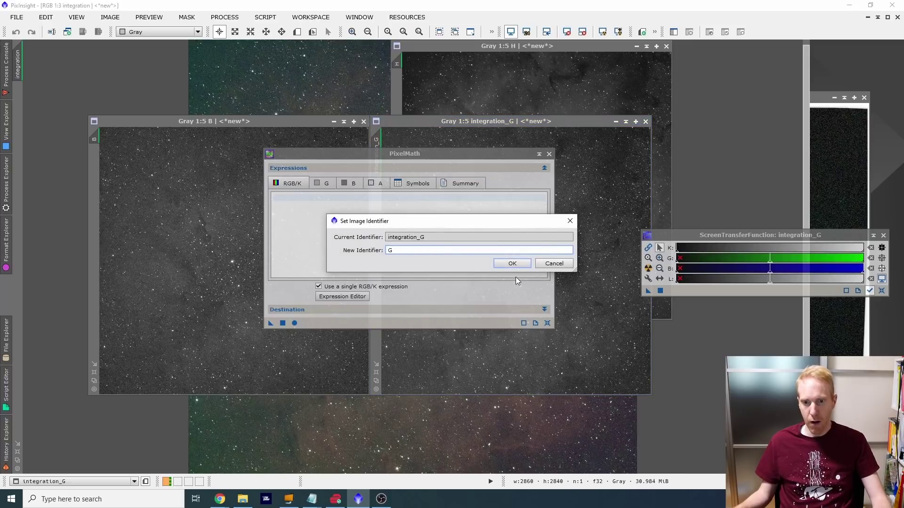
{"action": "left_click", "coordinate": [512, 264]}
Step: Enter the PixelMath RGB/K expression (2*G+B)/3 to combine the green and blue channels
{"action": "left_click_drag", "start_coordinate": [405, 156], "coordinate": [532, 196]}
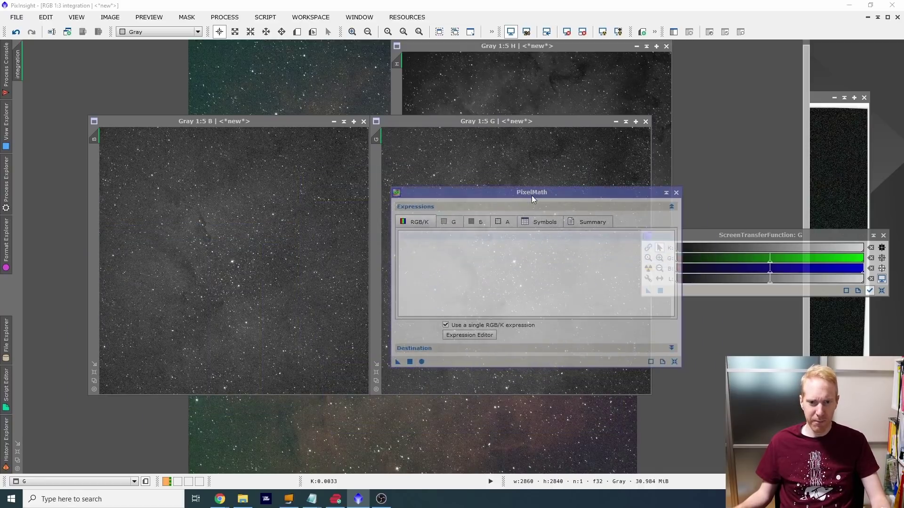
{"action": "left_click", "coordinate": [463, 247]}
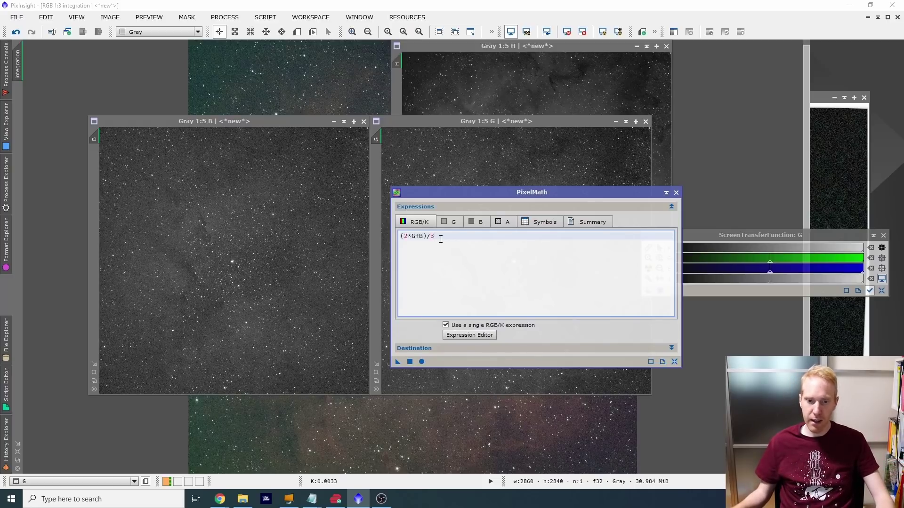
{"action": "left_click_drag", "start_coordinate": [491, 194], "coordinate": [725, 88]}
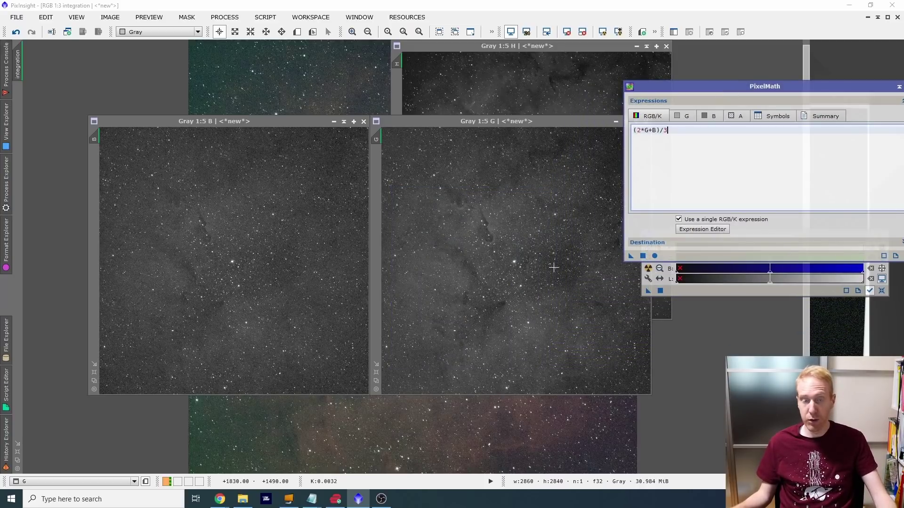
{"action": "left_click_drag", "start_coordinate": [752, 91], "coordinate": [482, 112]}
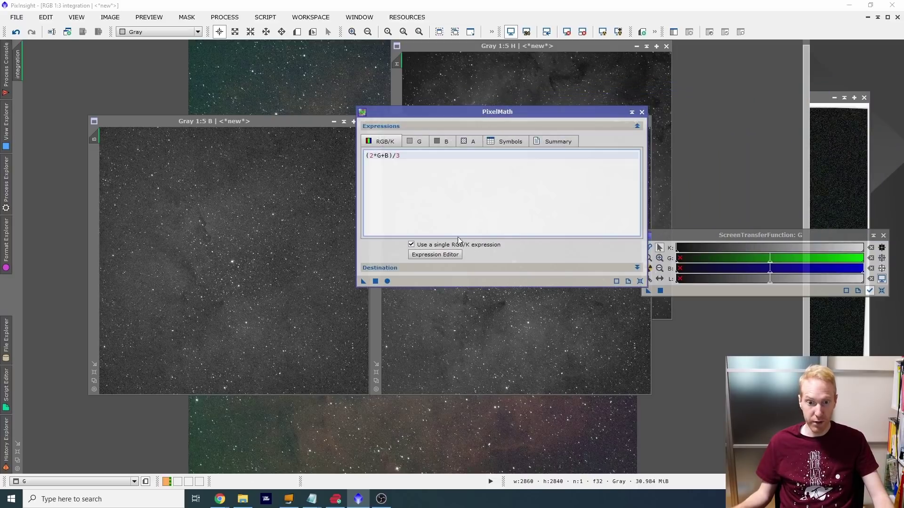
Step: Set PixelMath to create a new image and execute the expression globally
{"action": "left_click", "coordinate": [381, 267]}
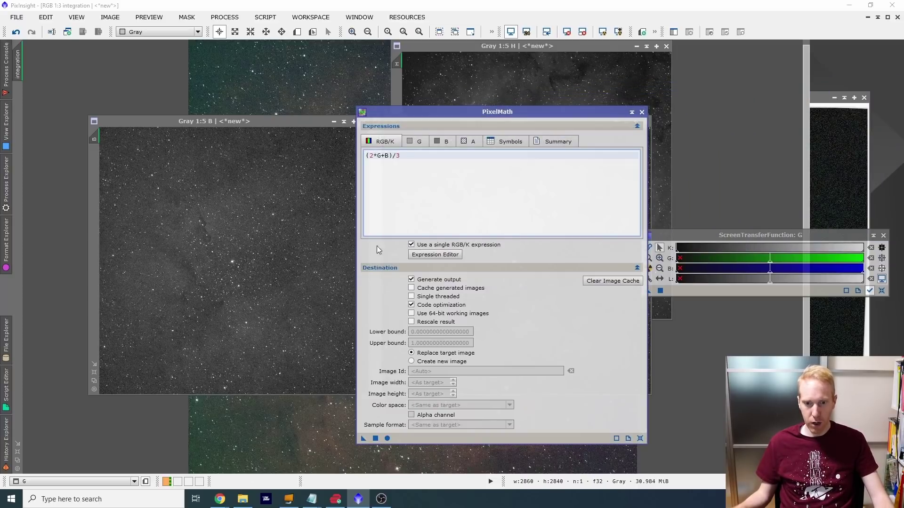
{"action": "left_click", "coordinate": [420, 360]}
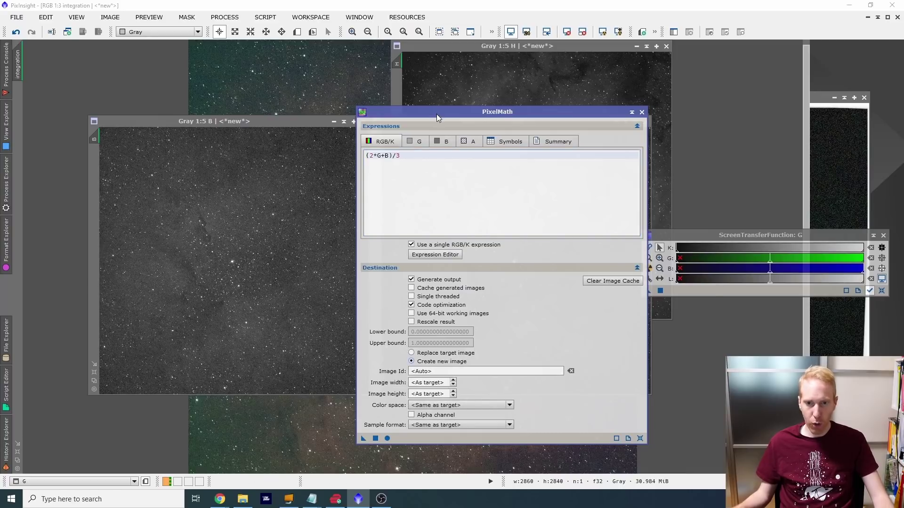
{"action": "left_click_drag", "start_coordinate": [436, 114], "coordinate": [493, 65]}
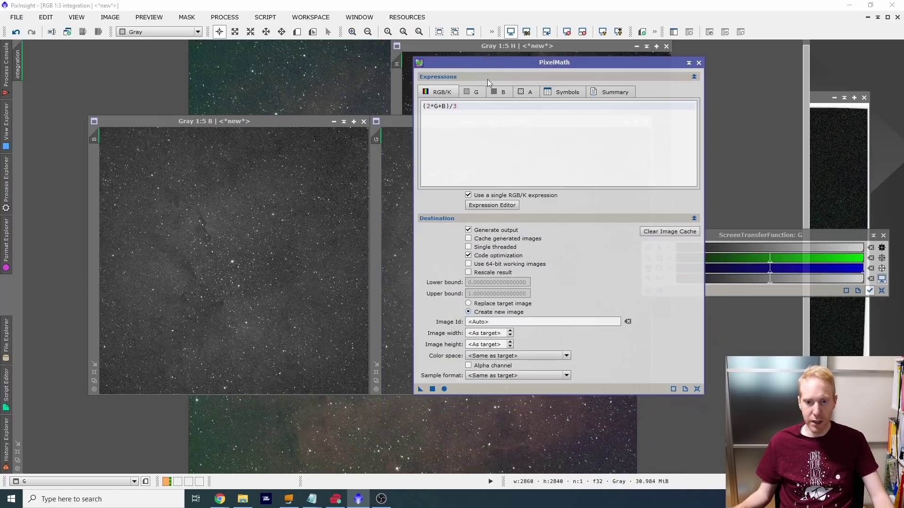
{"action": "left_click", "coordinate": [432, 388]}
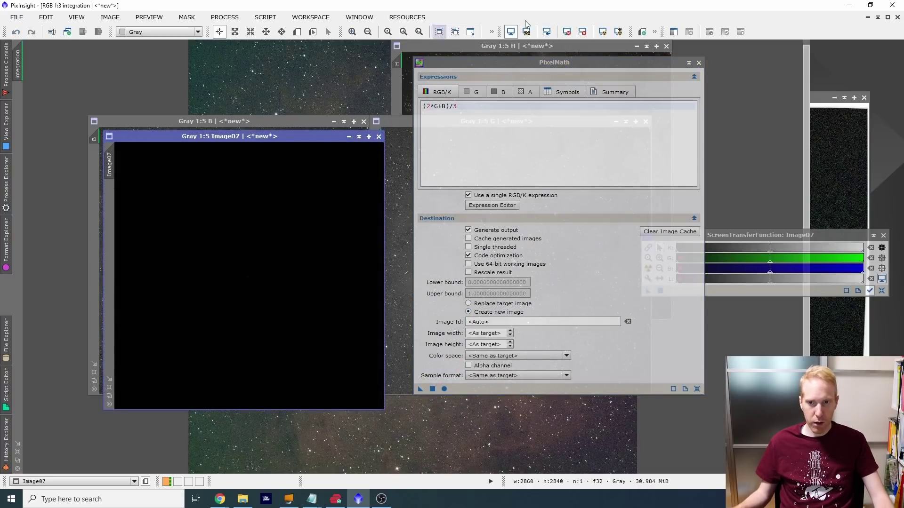
Step: Auto-stretch the new PixelMath image, check it at different magnifications and rename it as O
{"action": "left_click", "coordinate": [602, 32]}
{"action": "scroll", "coordinate": [251, 296], "scroll_direction": "up", "scroll_amount": 1}
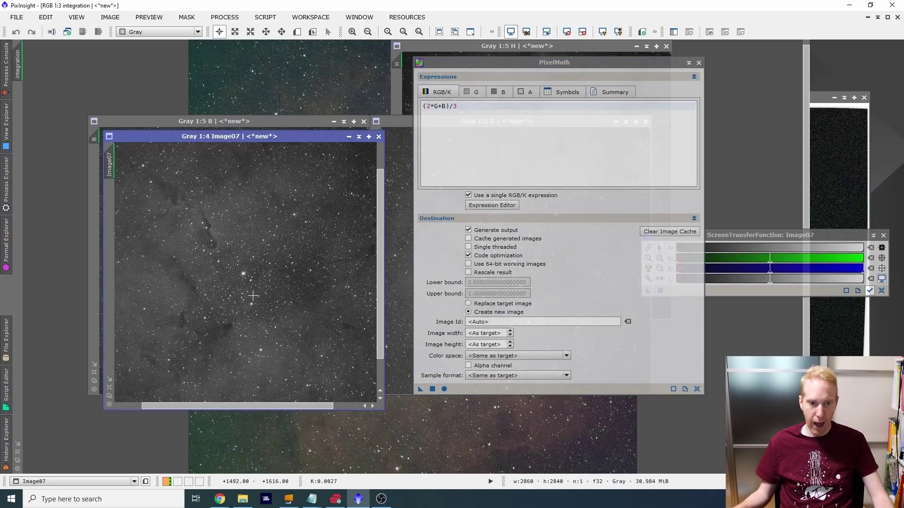
{"action": "scroll", "coordinate": [251, 295], "scroll_direction": "down", "scroll_amount": 1}
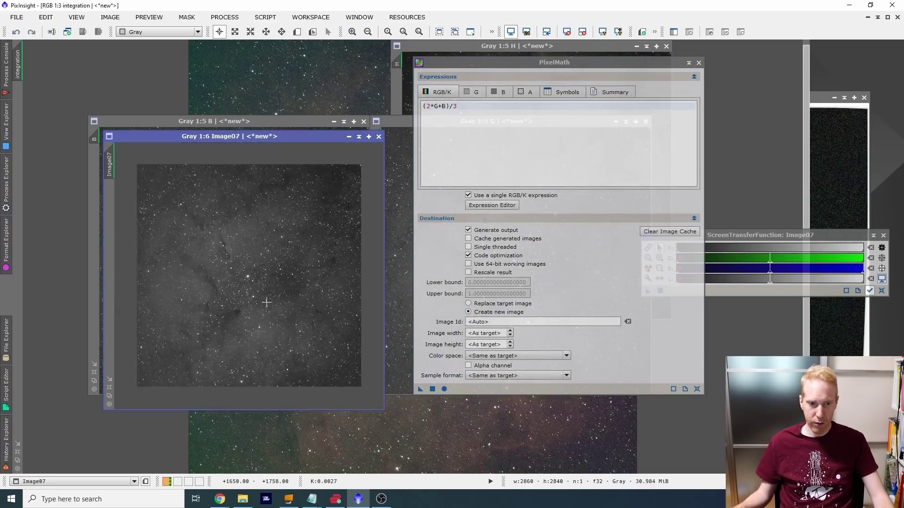
{"action": "double_click", "coordinate": [110, 165]}
{"action": "type", "text": "O"}
{"action": "key", "text": "Return"}
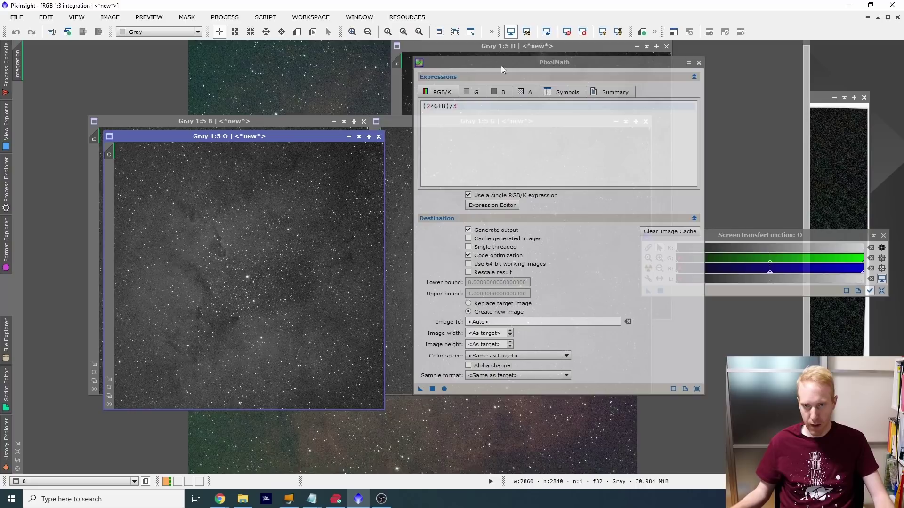
Step: Clear the workspace by minimizing the integration, B and G images, and place the O and H images side by side
{"action": "left_click", "coordinate": [887, 17]}
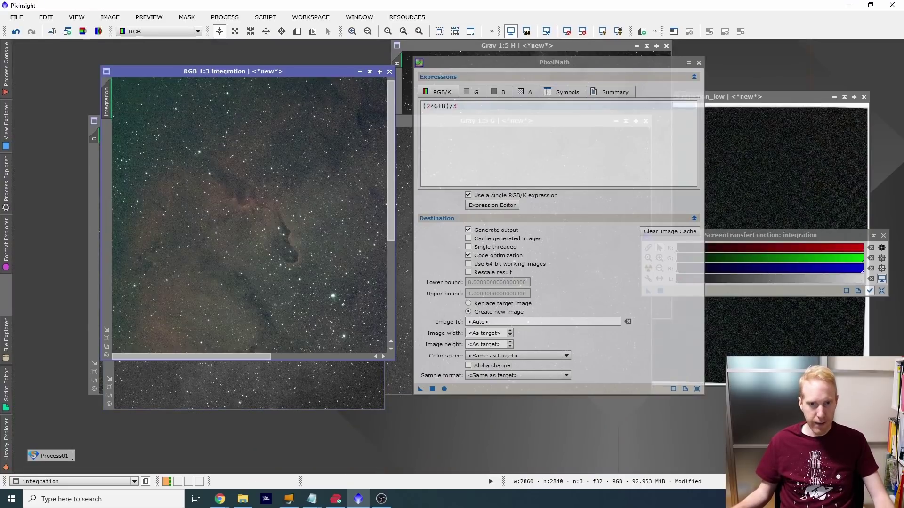
{"action": "left_click", "coordinate": [370, 72]}
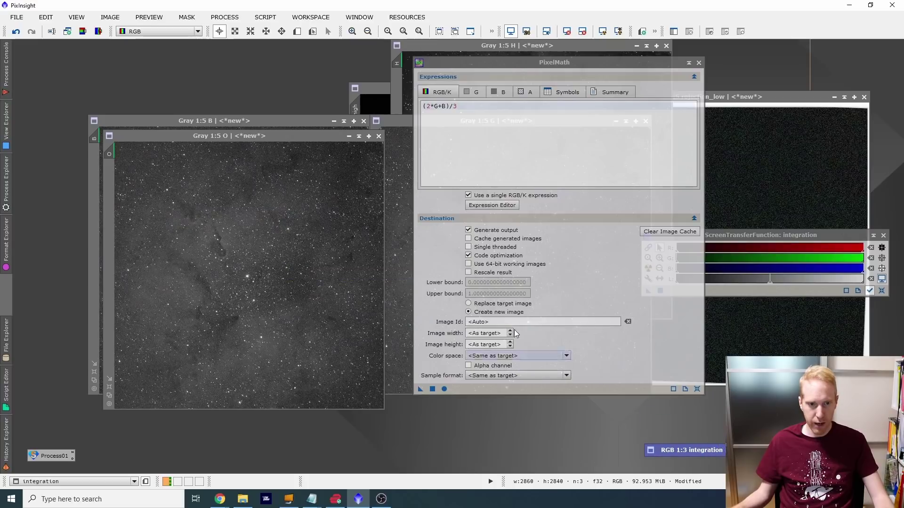
{"action": "left_click", "coordinate": [333, 121]}
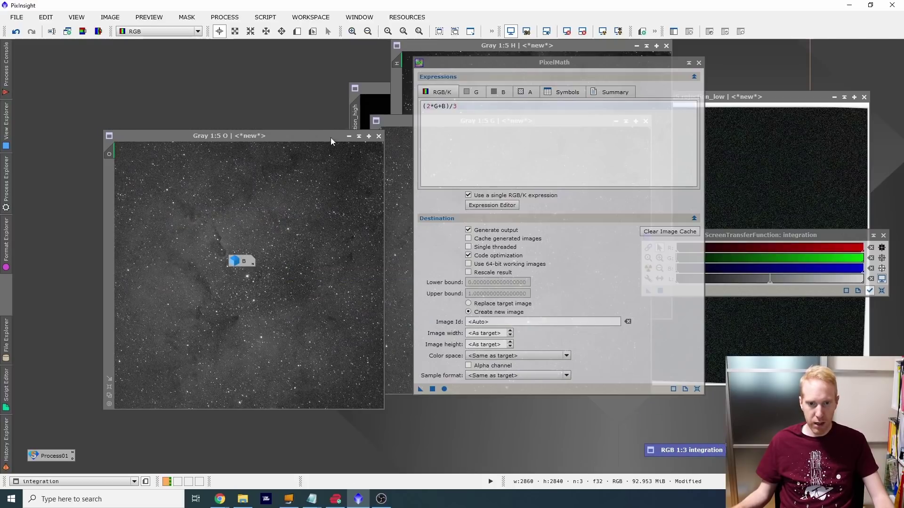
{"action": "left_click_drag", "start_coordinate": [246, 267], "coordinate": [551, 445]}
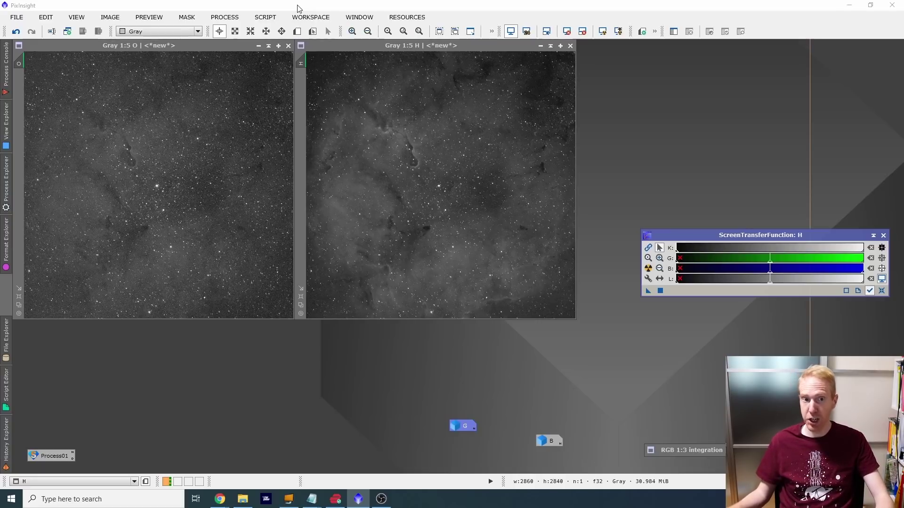
Step: Reset the screen stretch of the H image and auto-stretch it again
{"action": "left_click", "coordinate": [567, 31]}
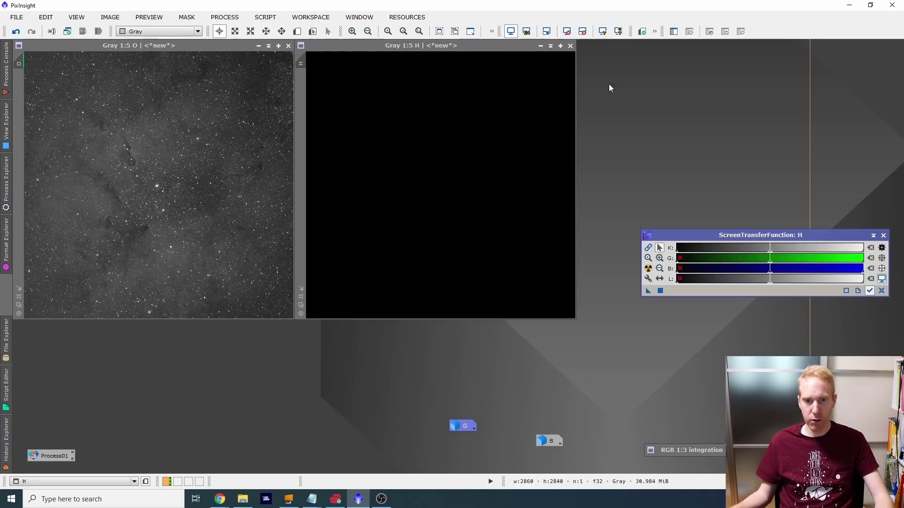
{"action": "left_click", "coordinate": [602, 31]}
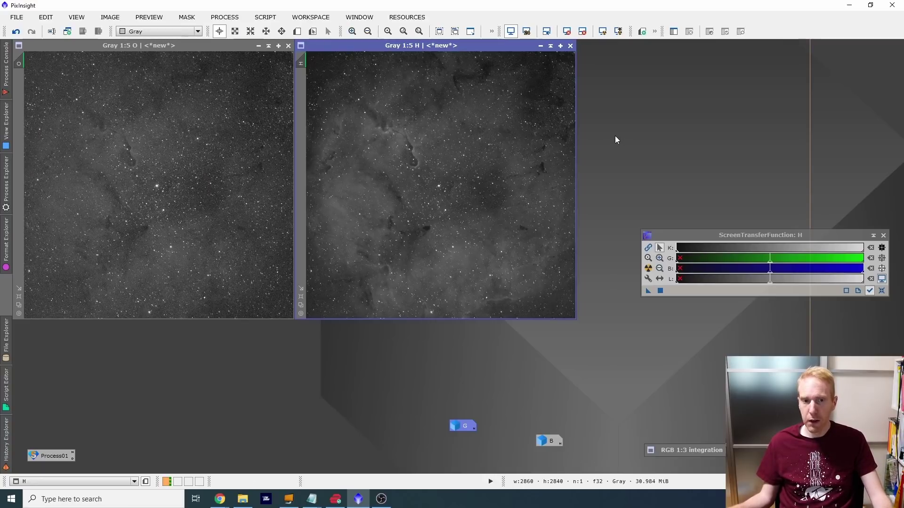
Step: Launch the EZ Denoise script, acknowledge its disclaimer and choose O as the image to denoise
{"action": "left_click", "coordinate": [265, 17]}
{"action": "left_click", "coordinate": [311, 17]}
{"action": "left_click", "coordinate": [266, 17]}
{"action": "mouse_move", "coordinate": [293, 77]}
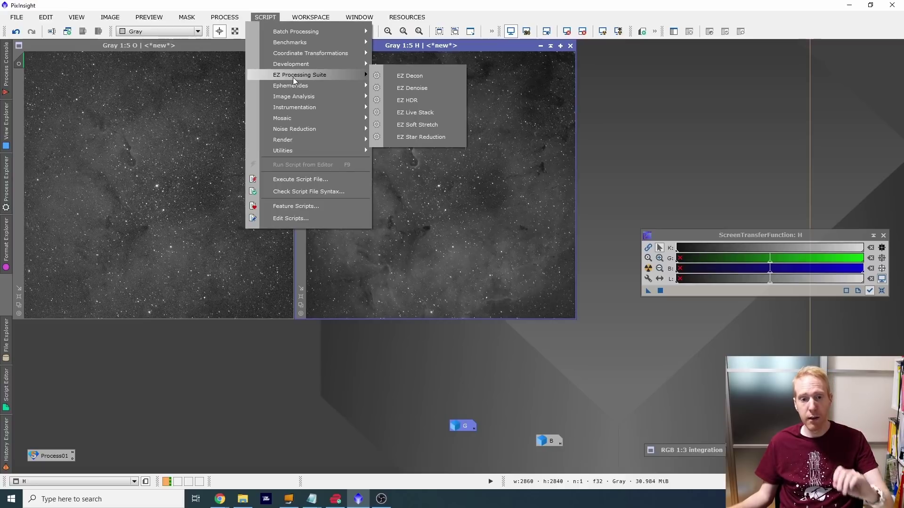
{"action": "left_click", "coordinate": [411, 89]}
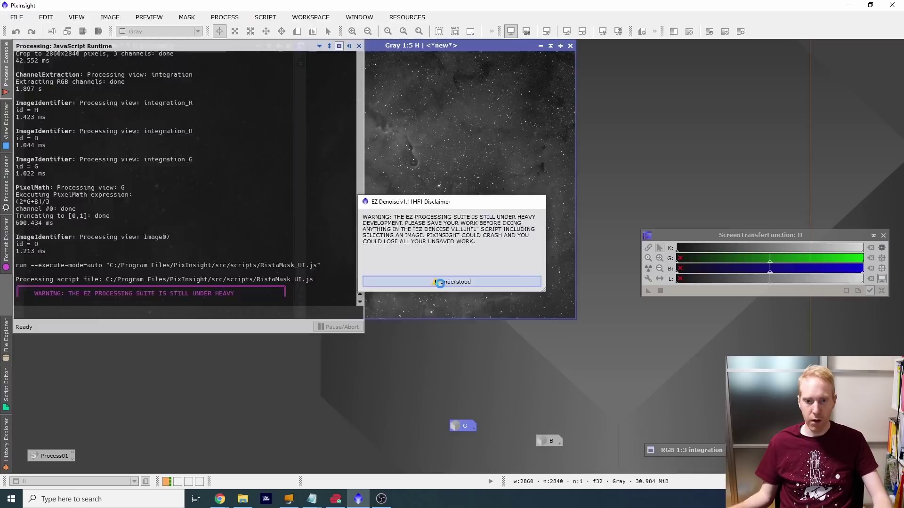
{"action": "left_click", "coordinate": [455, 281]}
{"action": "left_click", "coordinate": [404, 165]}
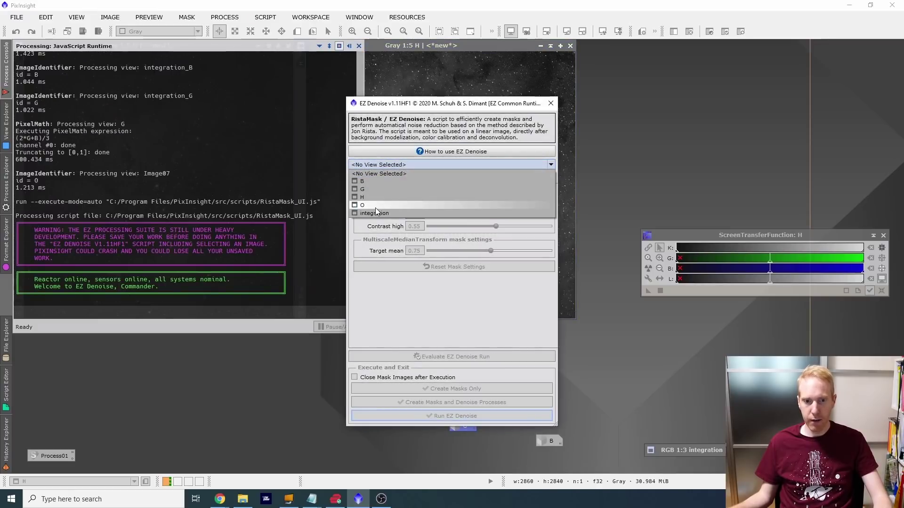
{"action": "left_click", "coordinate": [363, 205]}
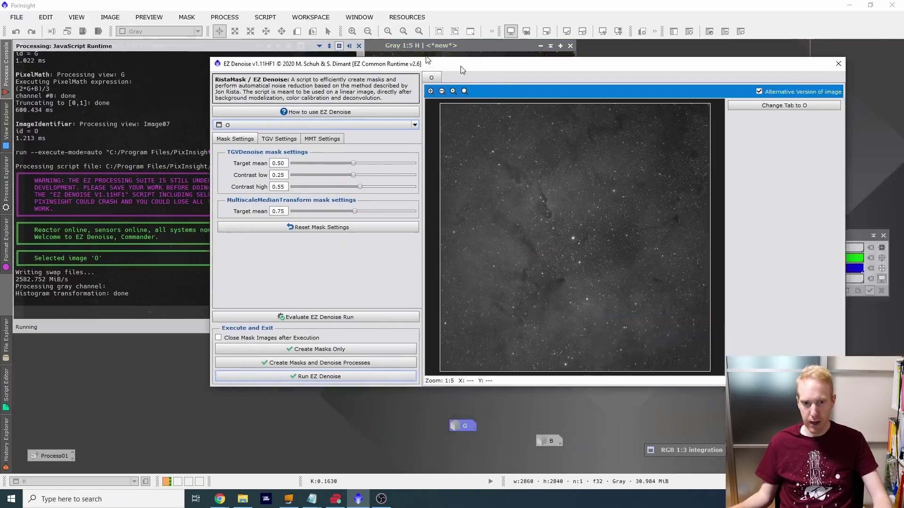
Step: Review the MMT, TGV and mask settings of EZ Denoise and run it on the O image with the default values
{"action": "left_click_drag", "start_coordinate": [428, 60], "coordinate": [284, 24]}
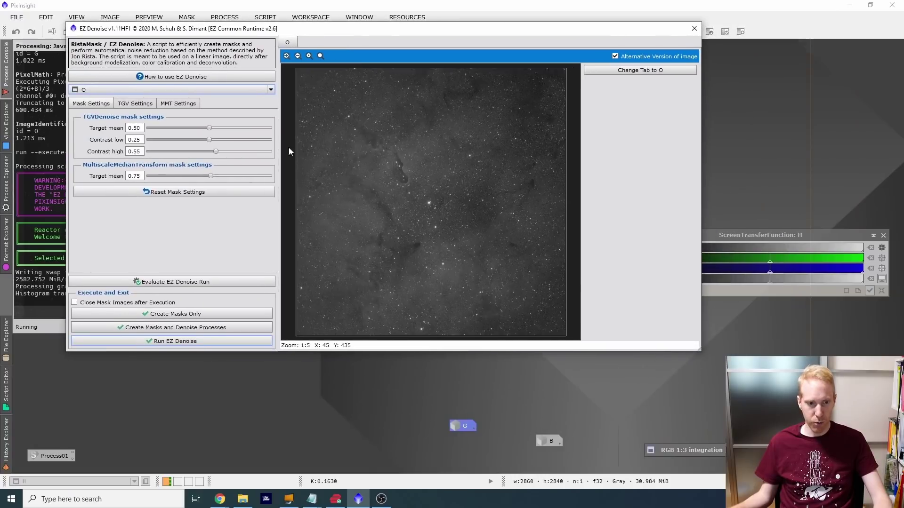
{"action": "left_click", "coordinate": [178, 104]}
{"action": "left_click", "coordinate": [139, 103]}
{"action": "left_click", "coordinate": [94, 104]}
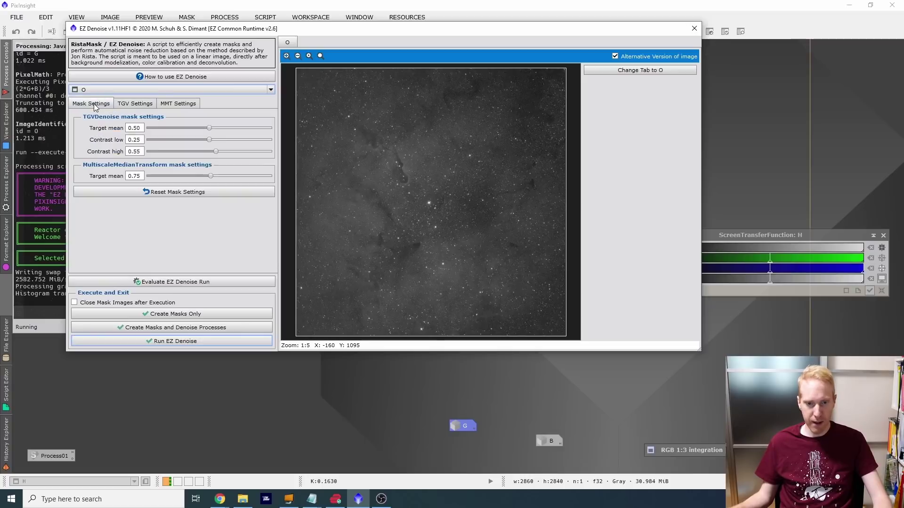
{"action": "left_click", "coordinate": [136, 343]}
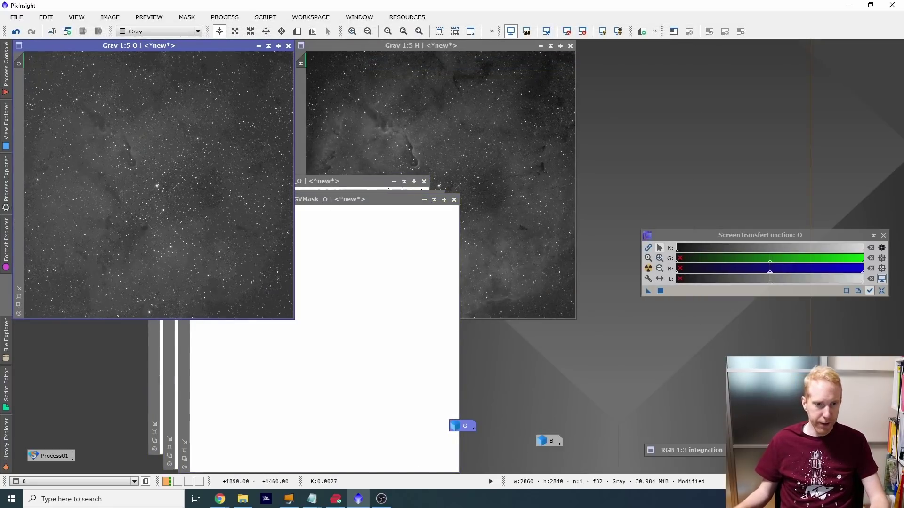
Step: Inspect the noise and stars in different areas of the denoised O image at several magnifications
{"action": "scroll", "coordinate": [193, 186], "scroll_direction": "up", "scroll_amount": 5}
{"action": "scroll", "coordinate": [202, 188], "scroll_direction": "down", "scroll_amount": 5}
{"action": "scroll", "coordinate": [211, 192], "scroll_direction": "up", "scroll_amount": 5}
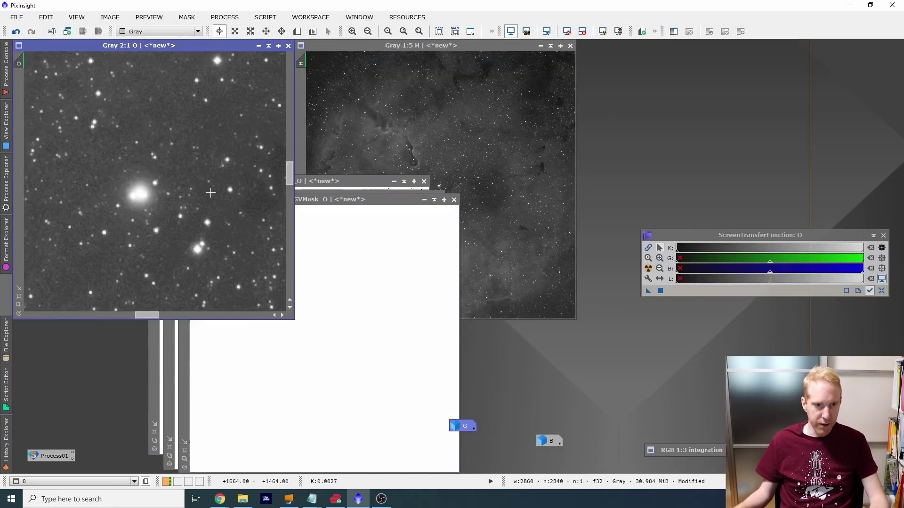
{"action": "left_click_drag", "start_coordinate": [142, 126], "coordinate": [277, 268]}
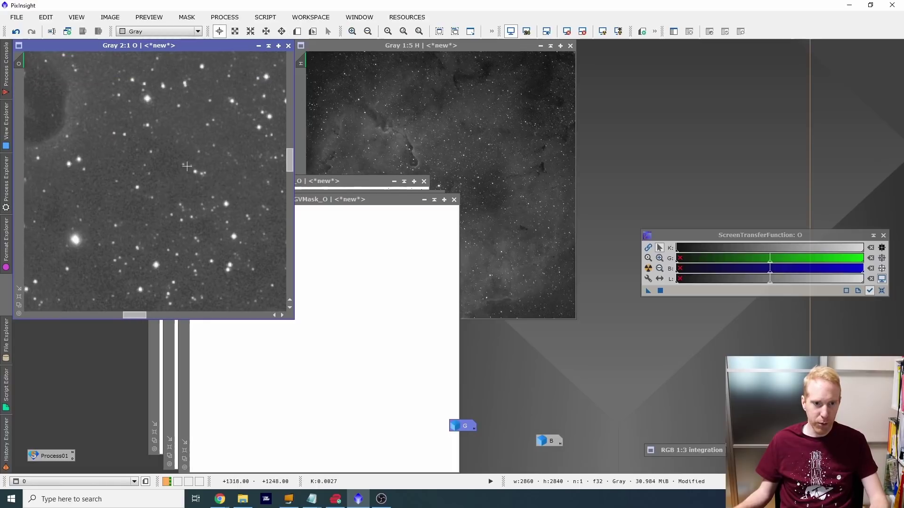
{"action": "scroll", "coordinate": [209, 186], "scroll_direction": "down", "scroll_amount": 2}
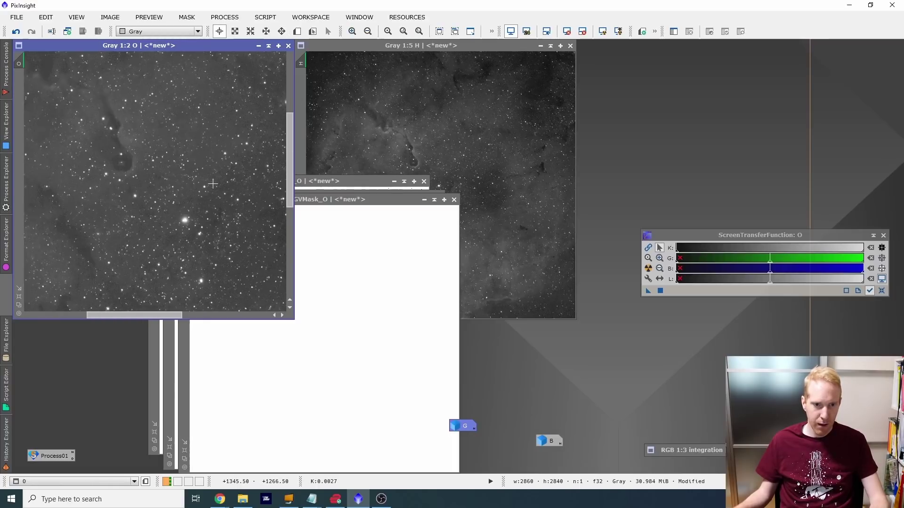
{"action": "left_click_drag", "start_coordinate": [213, 183], "coordinate": [136, 238]}
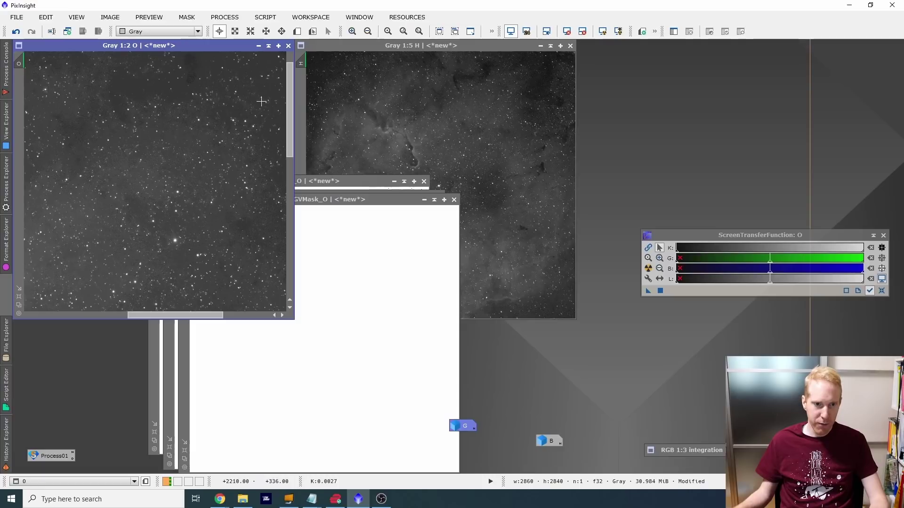
{"action": "scroll", "coordinate": [166, 194], "scroll_direction": "down", "scroll_amount": 3}
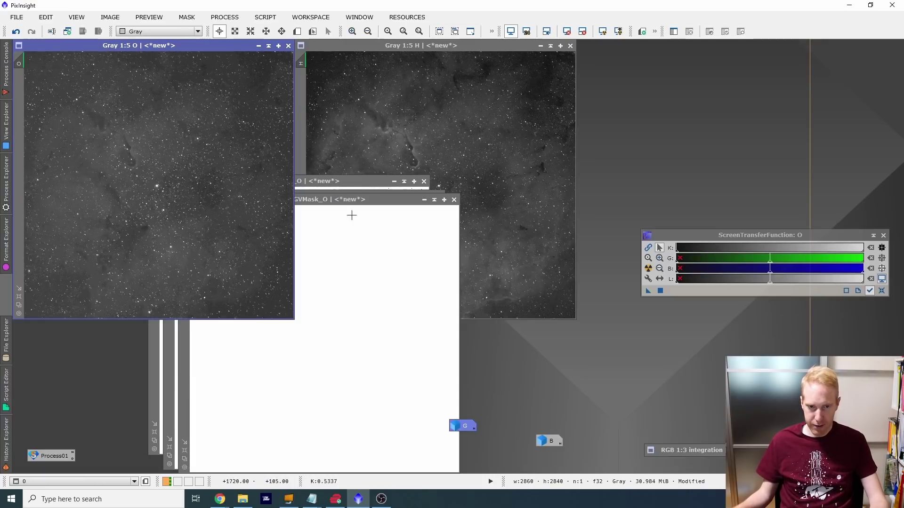
Step: Close the three helper images EZ Denoise made for O, including _ez_TGVMask_O and _ez_MMTMask_O, without saving them
{"action": "left_click_drag", "start_coordinate": [355, 203], "coordinate": [390, 229]}
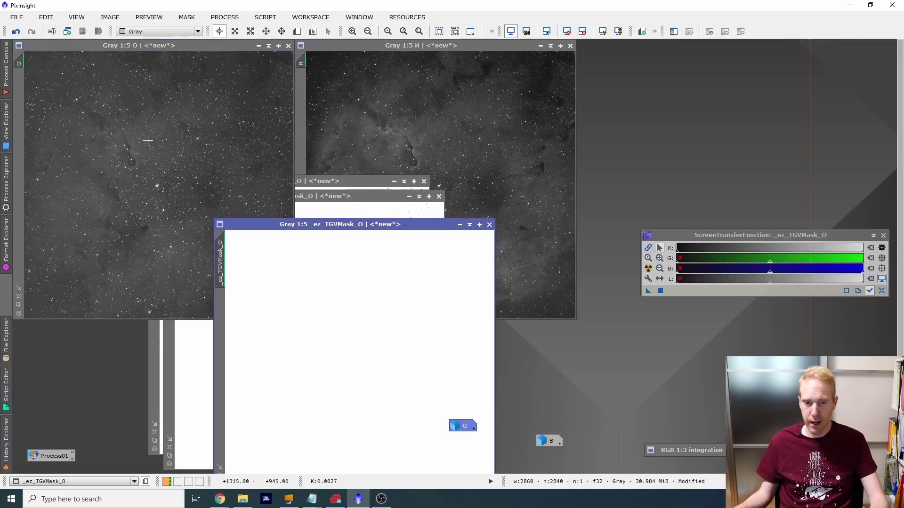
{"action": "left_click", "coordinate": [489, 226]}
{"action": "left_click", "coordinate": [431, 274]}
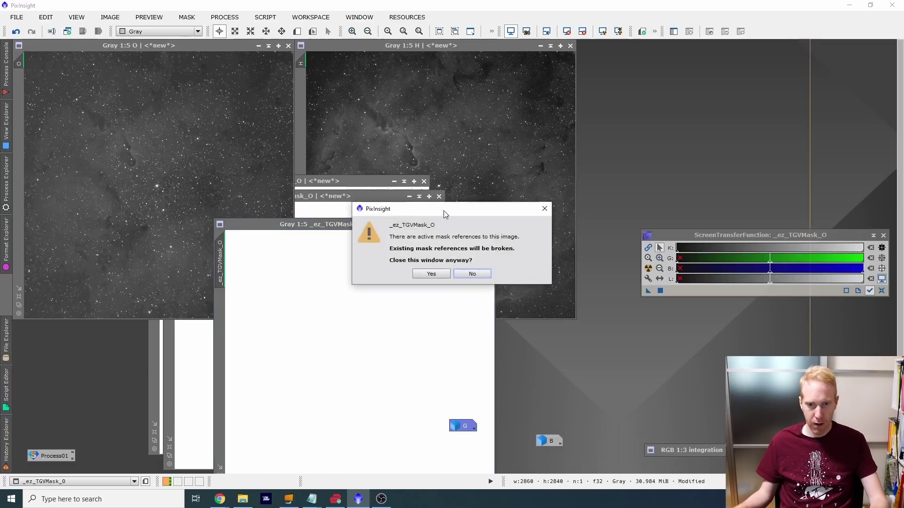
{"action": "left_click", "coordinate": [432, 274]}
{"action": "left_click", "coordinate": [439, 196]}
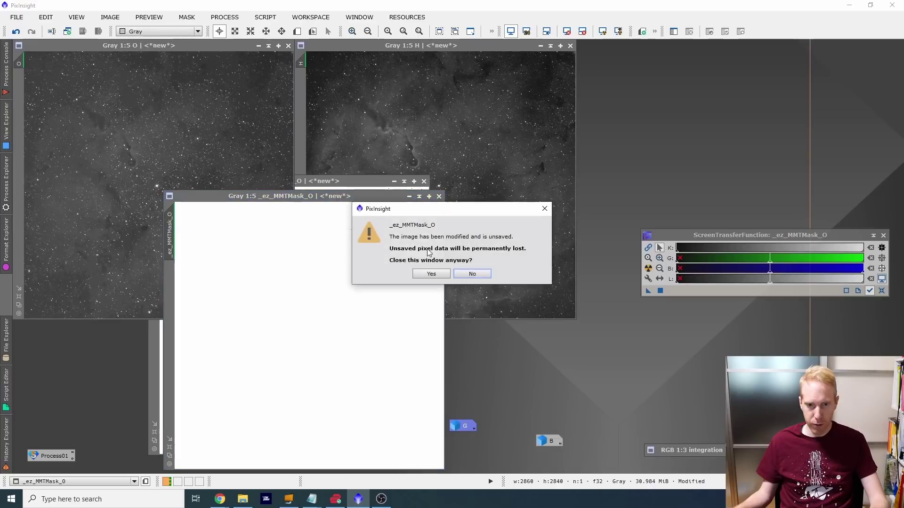
{"action": "left_click", "coordinate": [422, 274]}
{"action": "left_click", "coordinate": [422, 274]}
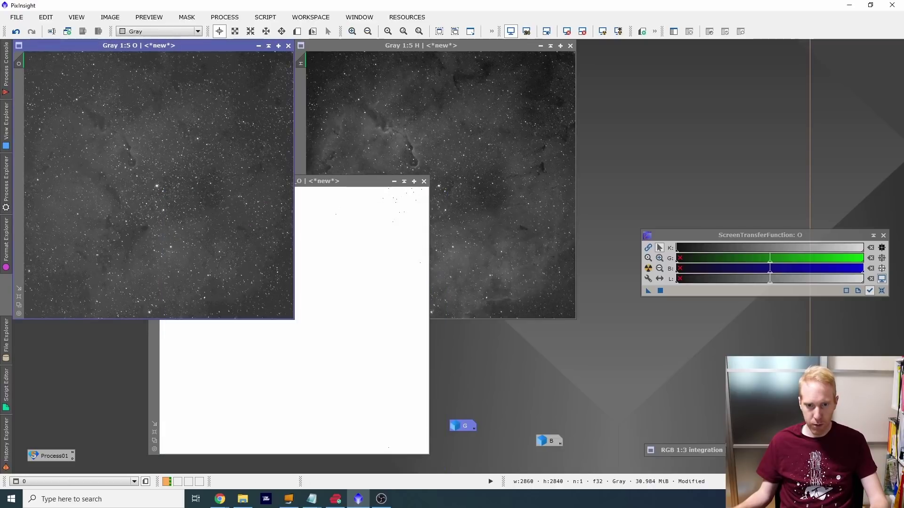
{"action": "left_click", "coordinate": [424, 181]}
{"action": "left_click", "coordinate": [431, 273]}
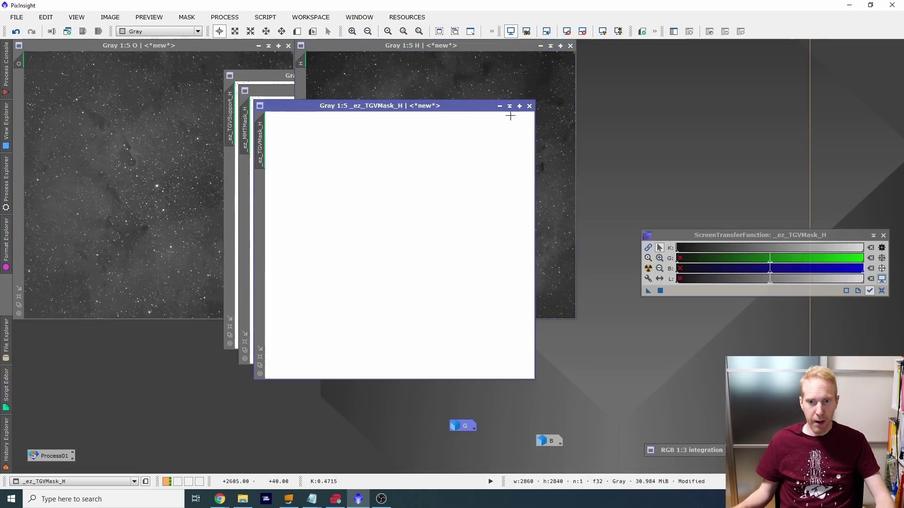
Step: Close _ez_TGVMask_H, _ez_MMTMask_H and _ez_TGVSupport_H without saving them
{"action": "left_click", "coordinate": [529, 105]}
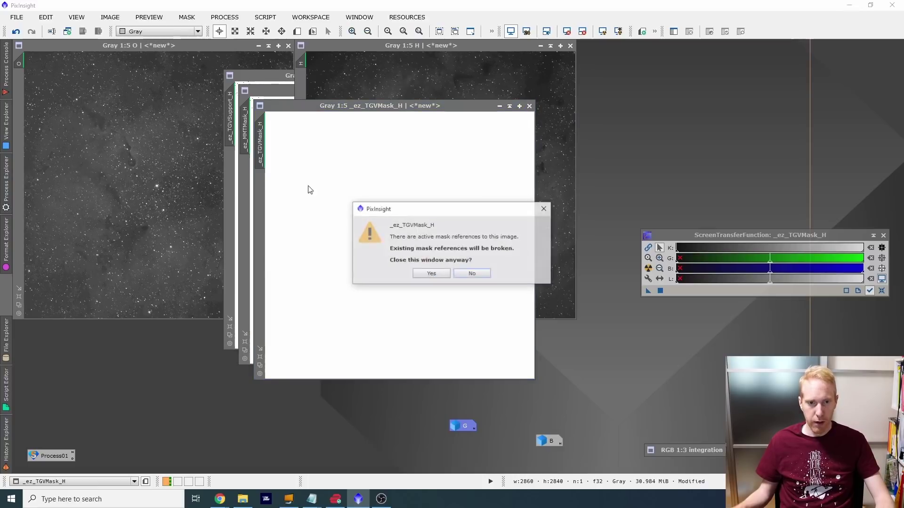
{"action": "left_click", "coordinate": [430, 273]}
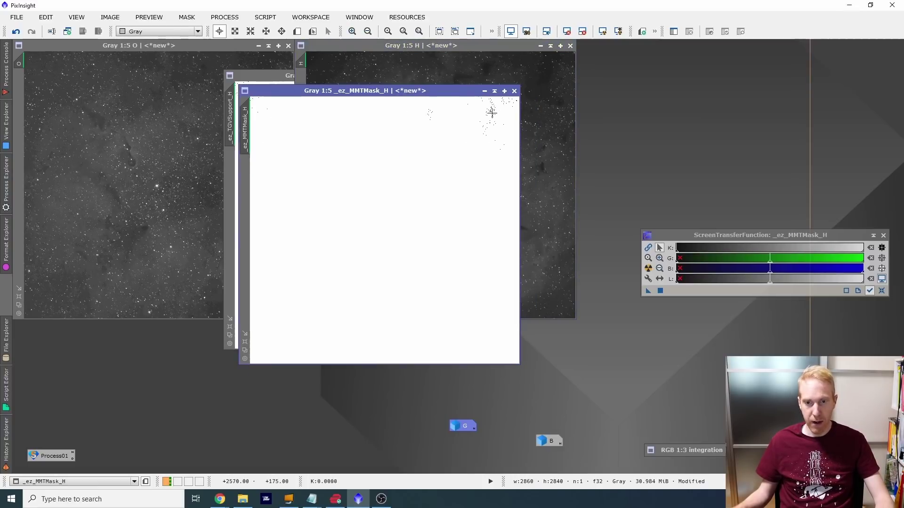
{"action": "left_click", "coordinate": [514, 91]}
{"action": "left_click", "coordinate": [430, 273]}
{"action": "left_click", "coordinate": [429, 273]}
{"action": "left_click", "coordinate": [258, 81]}
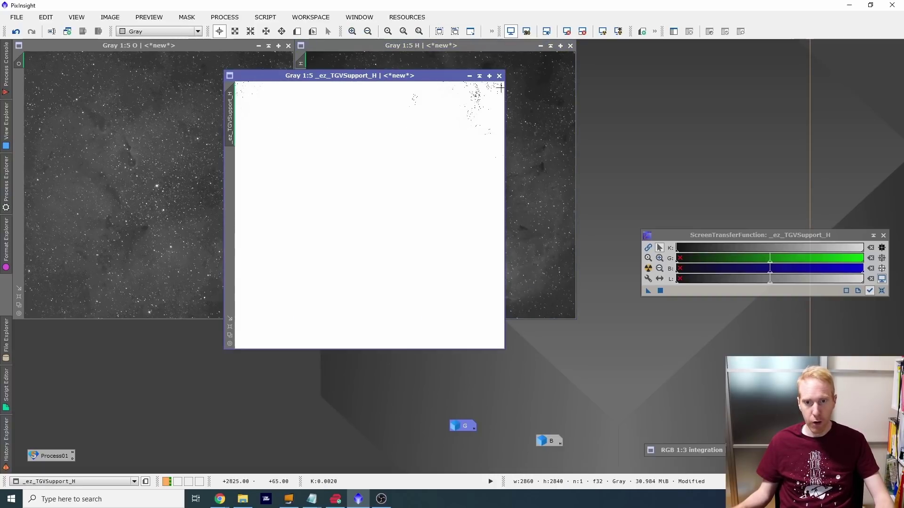
{"action": "left_click", "coordinate": [500, 76]}
{"action": "left_click", "coordinate": [430, 274]}
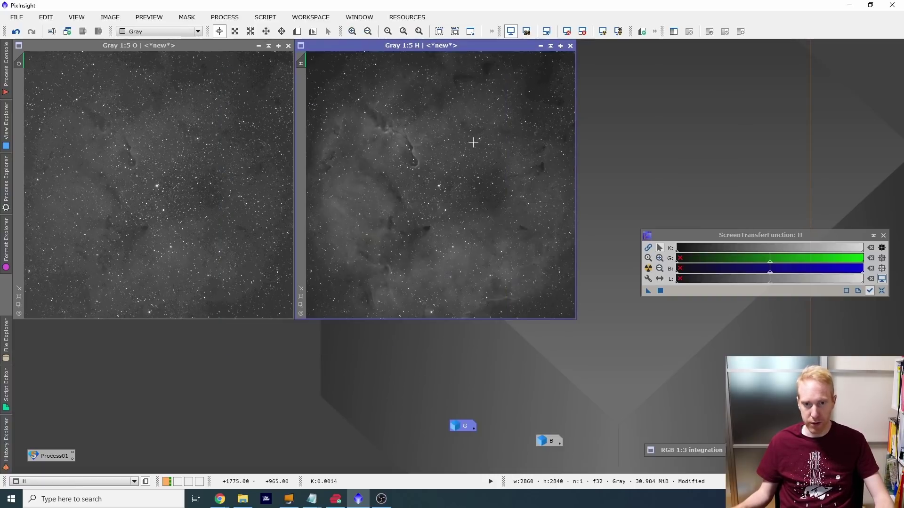
Step: Inspect the denoised H image at closer magnification and return to the full view
{"action": "scroll", "coordinate": [473, 142], "scroll_direction": "up", "scroll_amount": 4}
{"action": "scroll", "coordinate": [452, 143], "scroll_direction": "down", "scroll_amount": 3}
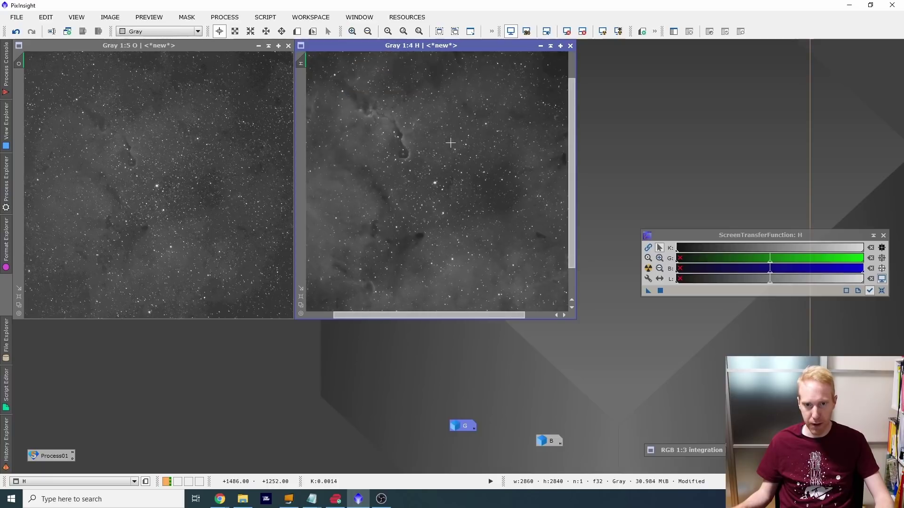
{"action": "scroll", "coordinate": [450, 143], "scroll_direction": "down", "scroll_amount": 2}
{"action": "scroll", "coordinate": [452, 142], "scroll_direction": "up", "scroll_amount": 1}
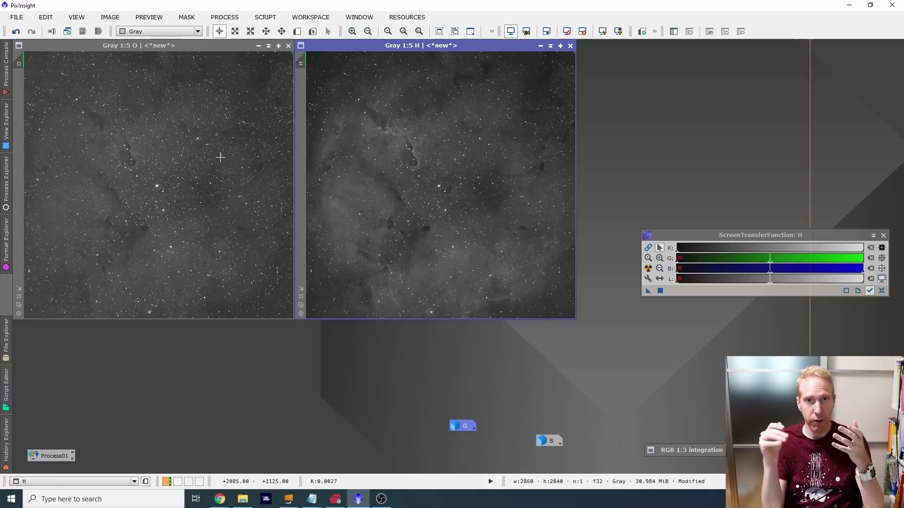
Step: Run the EZ Soft Stretch script on the H image with target median 0.15, expand low 0.05 and aggressiveness 10.0
{"action": "left_click", "coordinate": [266, 17]}
{"action": "mouse_move", "coordinate": [306, 78]}
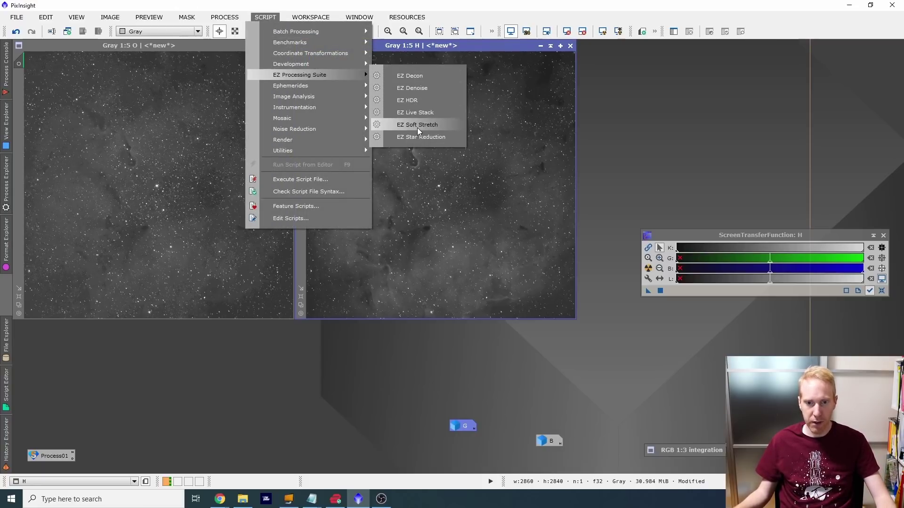
{"action": "left_click", "coordinate": [401, 125]}
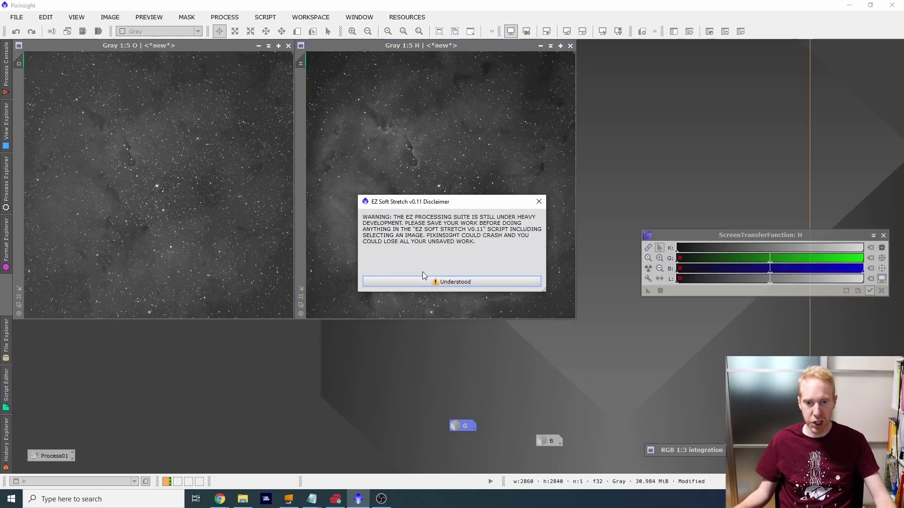
{"action": "left_click", "coordinate": [416, 281]}
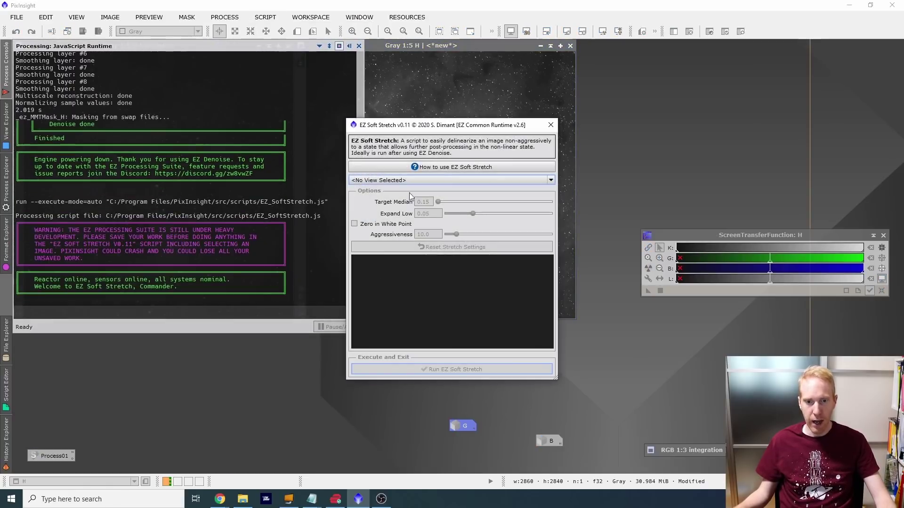
{"action": "left_click", "coordinate": [405, 181]}
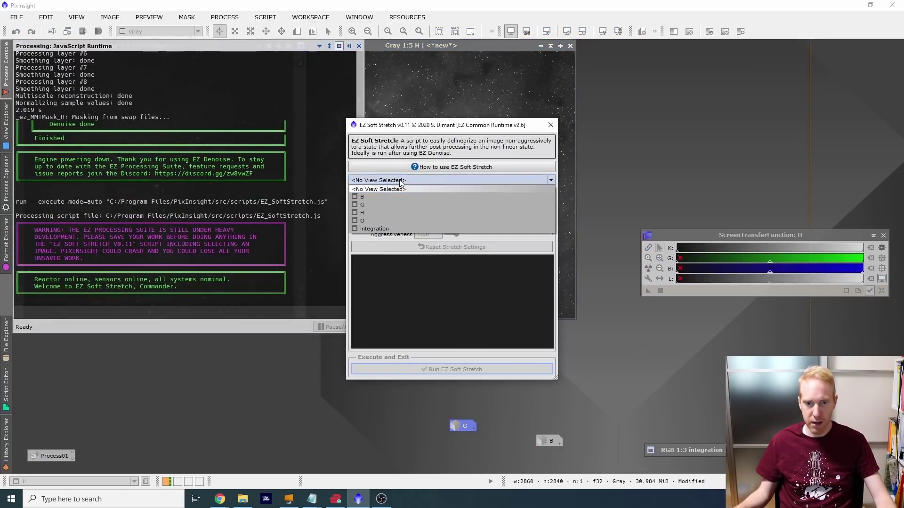
{"action": "left_click", "coordinate": [371, 212]}
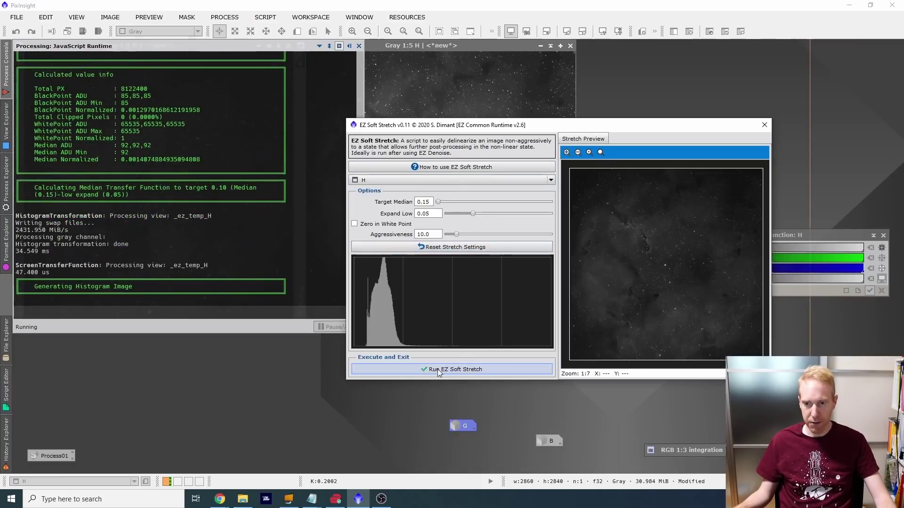
{"action": "left_click", "coordinate": [399, 369]}
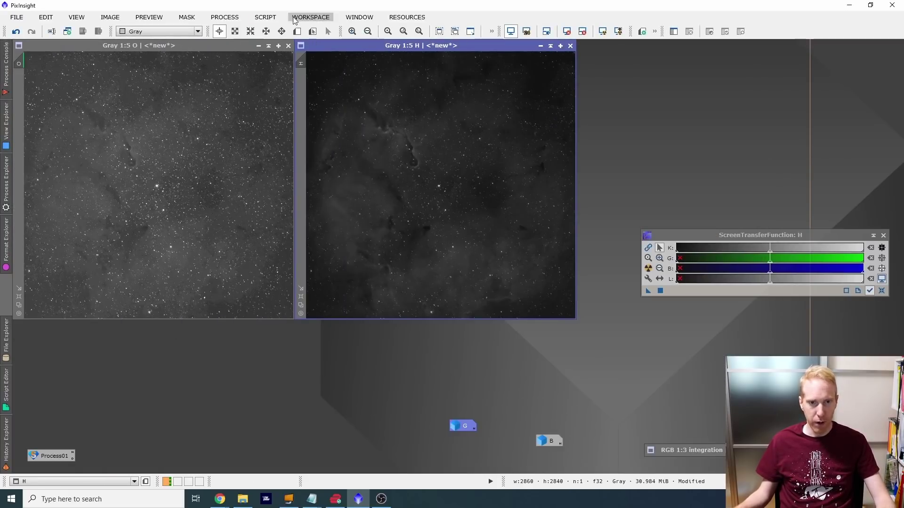
Step: Run the EZ Soft Stretch script on the O image with target median 0.15, expand low 0.05 and aggressiveness 10.0
{"action": "left_click", "coordinate": [265, 17]}
{"action": "mouse_move", "coordinate": [320, 76]}
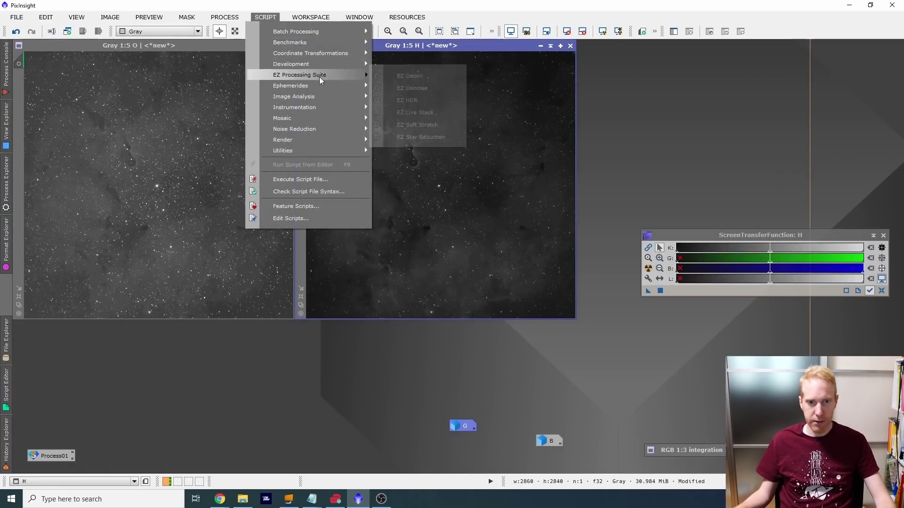
{"action": "left_click", "coordinate": [429, 124]}
{"action": "left_click", "coordinate": [419, 280]}
{"action": "left_click", "coordinate": [452, 180]}
{"action": "left_click", "coordinate": [386, 212]}
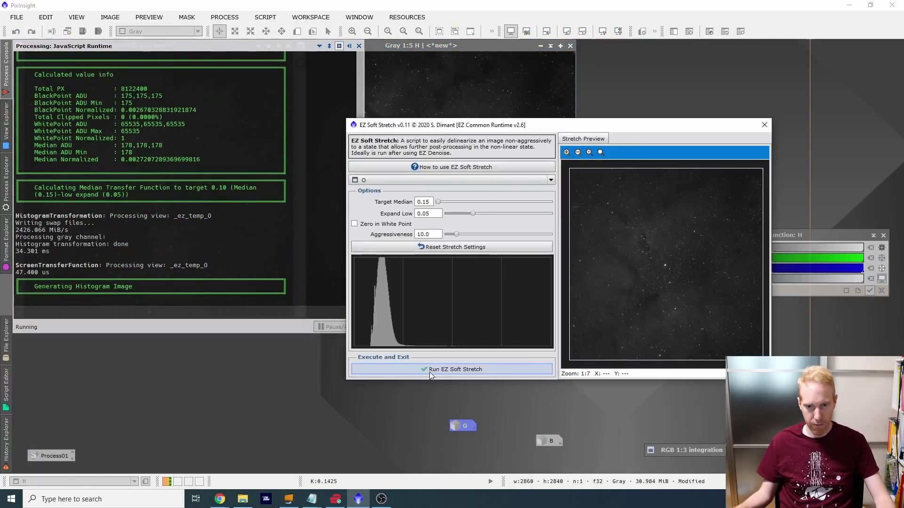
{"action": "left_click", "coordinate": [421, 371]}
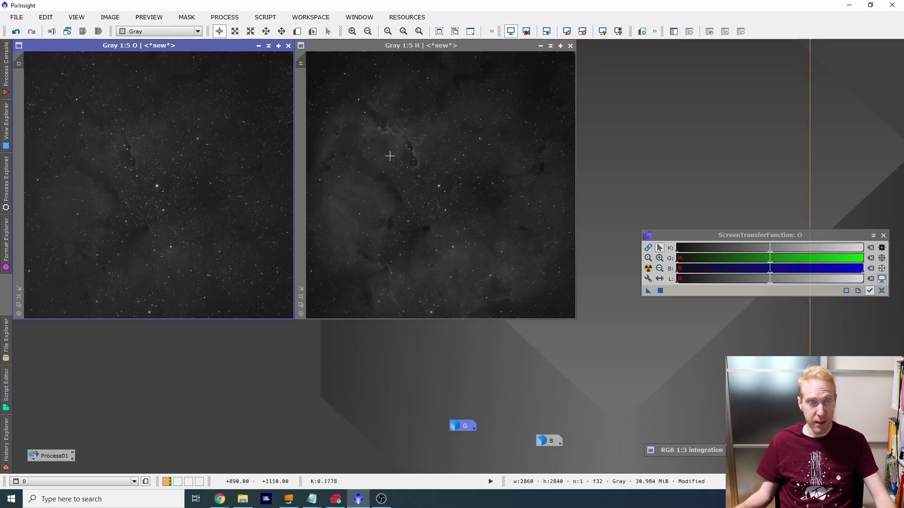
Step: Open LRGBCombination and assign the H image as the source for both the lightness and red channels
{"action": "left_click", "coordinate": [6, 181]}
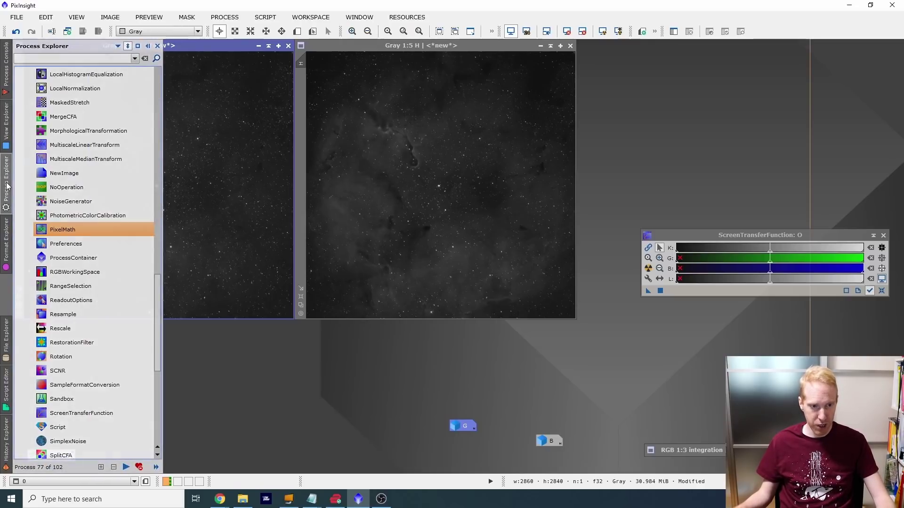
{"action": "scroll", "coordinate": [101, 165], "scroll_direction": "up", "scroll_amount": 4}
{"action": "double_click", "coordinate": [74, 201]}
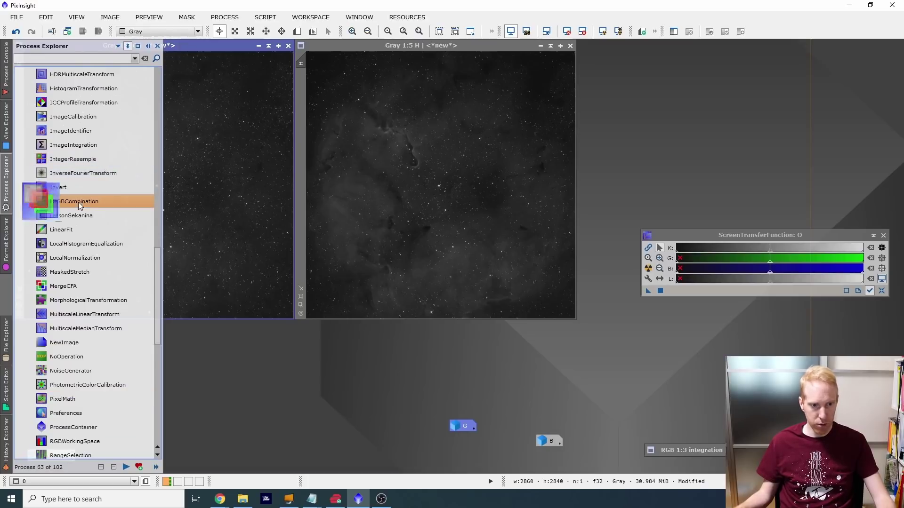
{"action": "left_click_drag", "start_coordinate": [712, 257], "coordinate": [410, 161]}
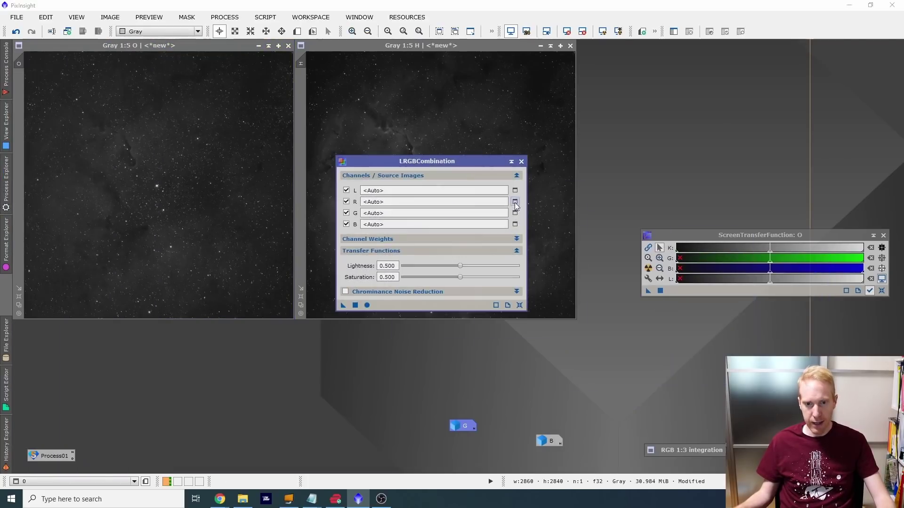
{"action": "left_click", "coordinate": [515, 191]}
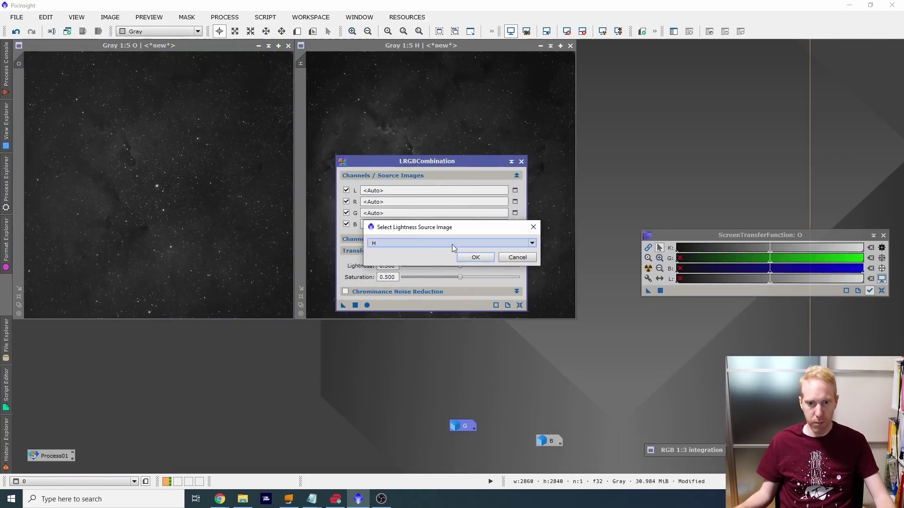
{"action": "left_click", "coordinate": [481, 257]}
{"action": "left_click_drag", "start_coordinate": [402, 163], "coordinate": [492, 120]}
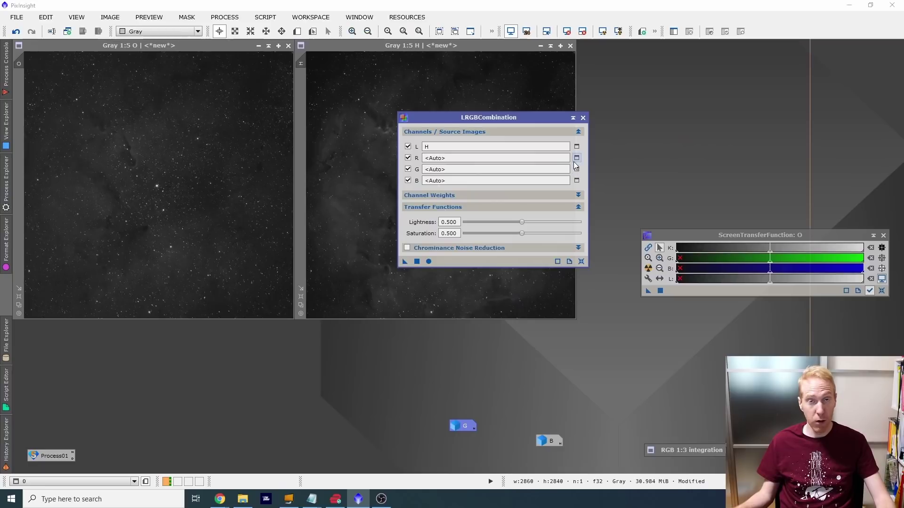
{"action": "left_click", "coordinate": [575, 161]}
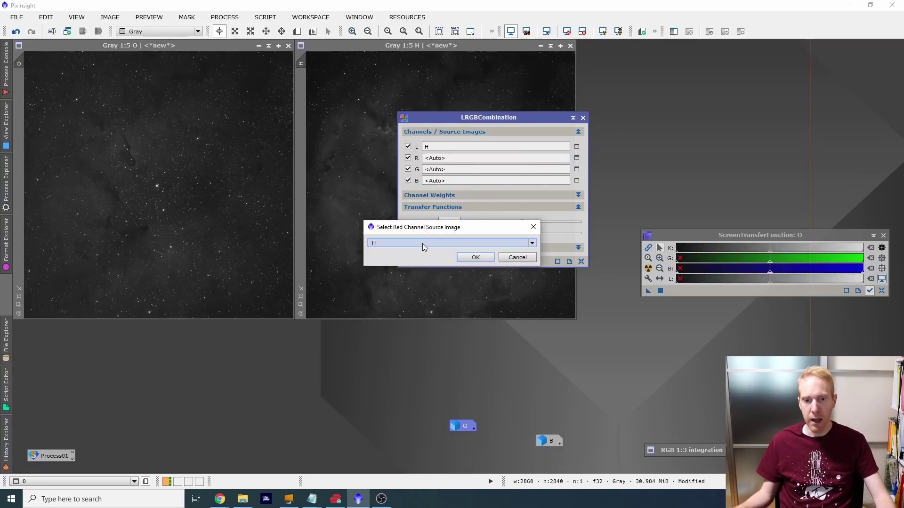
{"action": "left_click", "coordinate": [475, 257]}
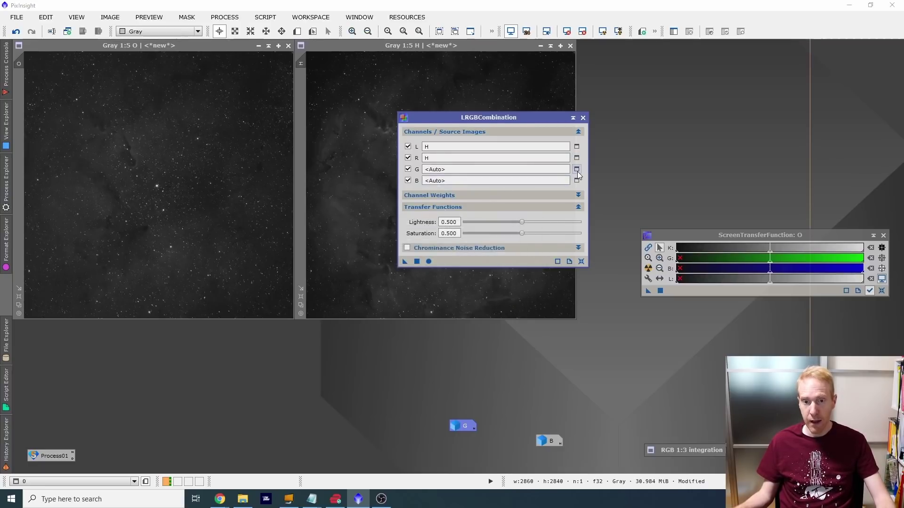
Step: Assign the O image to the green and blue channels and run LRGBCombination to create a new colour image
{"action": "left_click", "coordinate": [577, 169]}
{"action": "left_click", "coordinate": [414, 243]}
{"action": "left_click", "coordinate": [394, 272]}
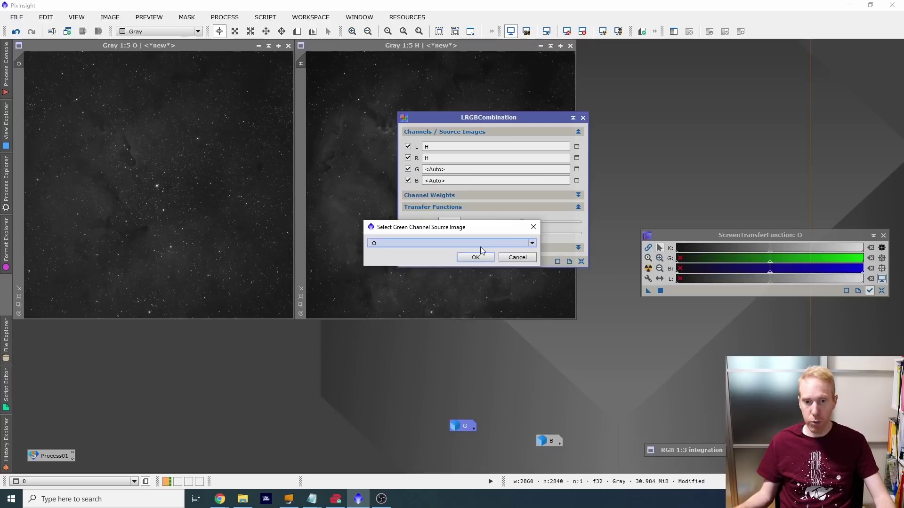
{"action": "left_click", "coordinate": [474, 257]}
{"action": "left_click", "coordinate": [576, 181]}
{"action": "left_click", "coordinate": [403, 247]}
{"action": "left_click", "coordinate": [383, 267]}
{"action": "left_click", "coordinate": [484, 258]}
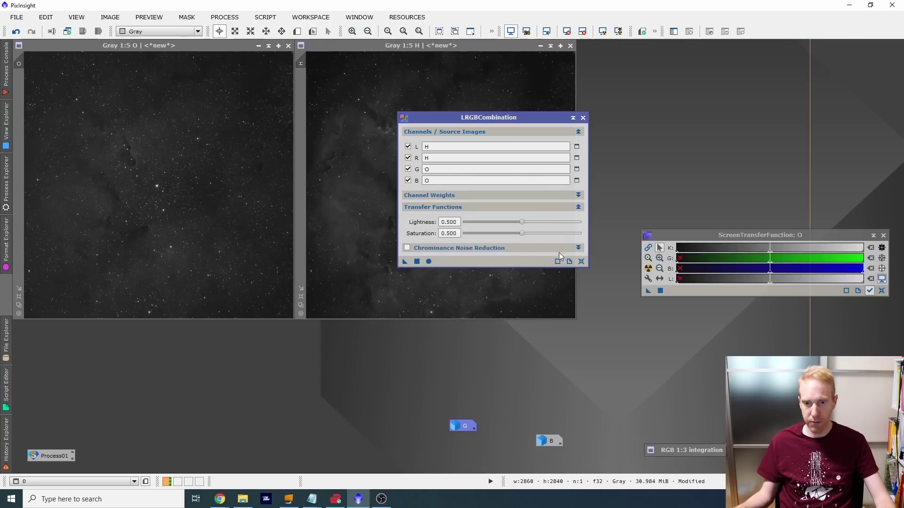
{"action": "left_click", "coordinate": [428, 262]}
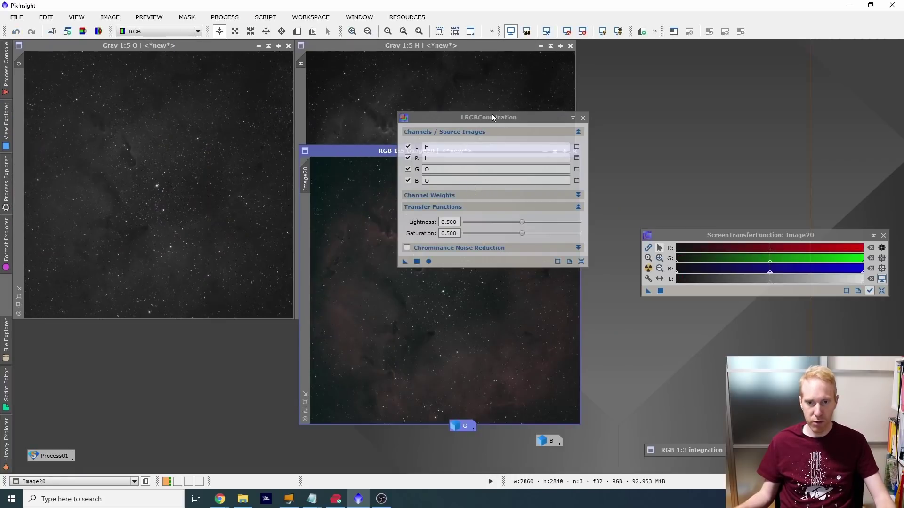
{"action": "left_click_drag", "start_coordinate": [491, 114], "coordinate": [736, 83]}
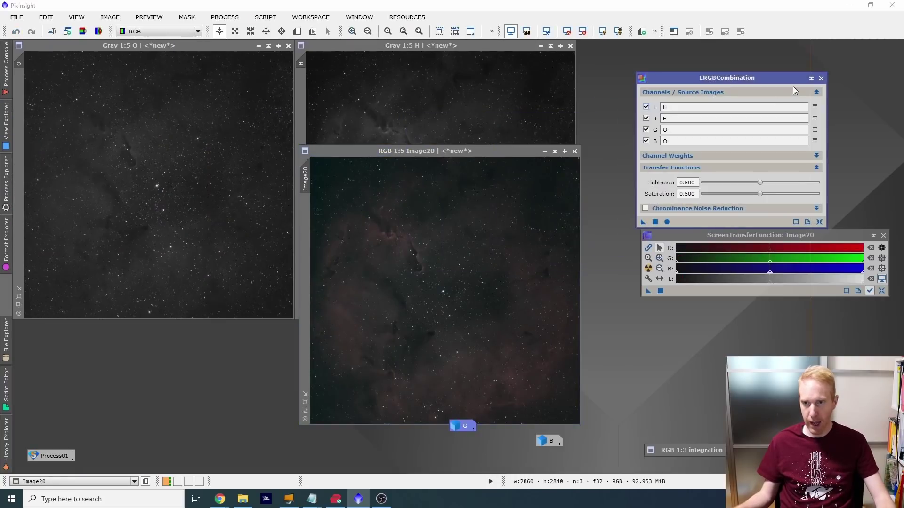
{"action": "left_click", "coordinate": [822, 78]}
Step: Minimize the H and O images and park their icons beside the G and B icons
{"action": "left_click_drag", "start_coordinate": [447, 153], "coordinate": [292, 67]}
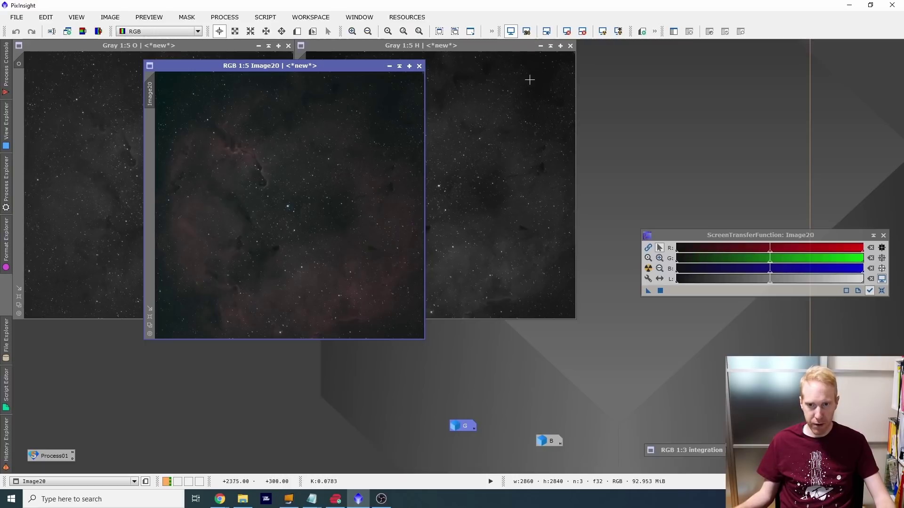
{"action": "left_click", "coordinate": [541, 46]}
{"action": "left_click", "coordinate": [259, 46]}
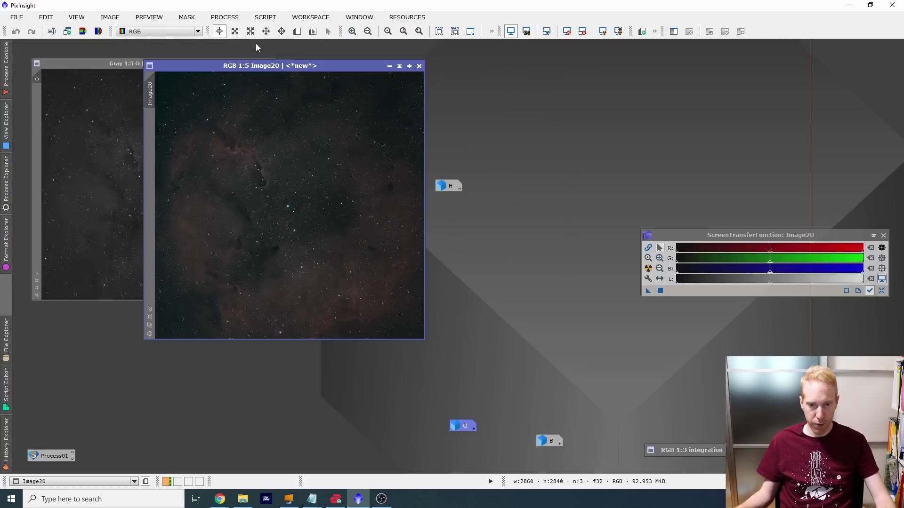
{"action": "left_click_drag", "start_coordinate": [168, 185], "coordinate": [485, 452]}
{"action": "left_click_drag", "start_coordinate": [450, 188], "coordinate": [437, 448]}
Step: Apply SCNR to the combined colour image, removing green with Average Neutral protection, amount 1.00 and lightness preserved
{"action": "scroll", "coordinate": [283, 203], "scroll_direction": "up", "scroll_amount": 5}
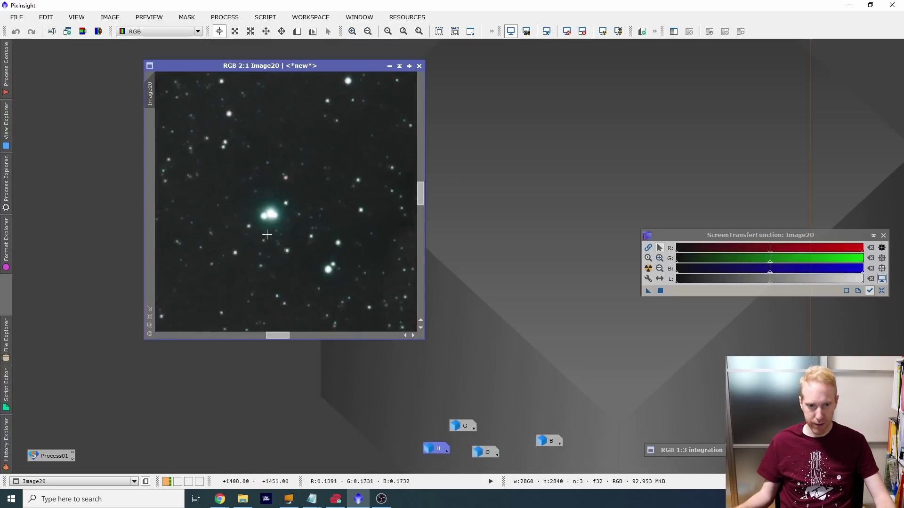
{"action": "left_click", "coordinate": [6, 183]}
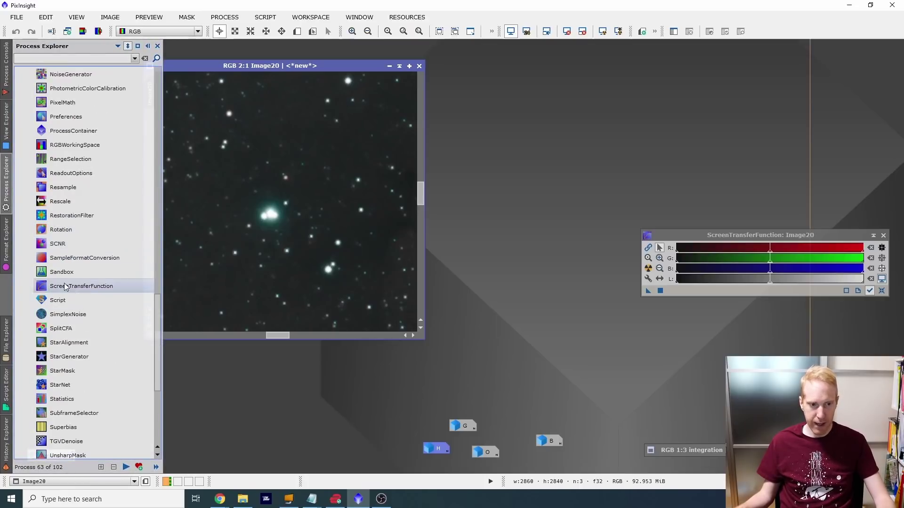
{"action": "double_click", "coordinate": [62, 245]}
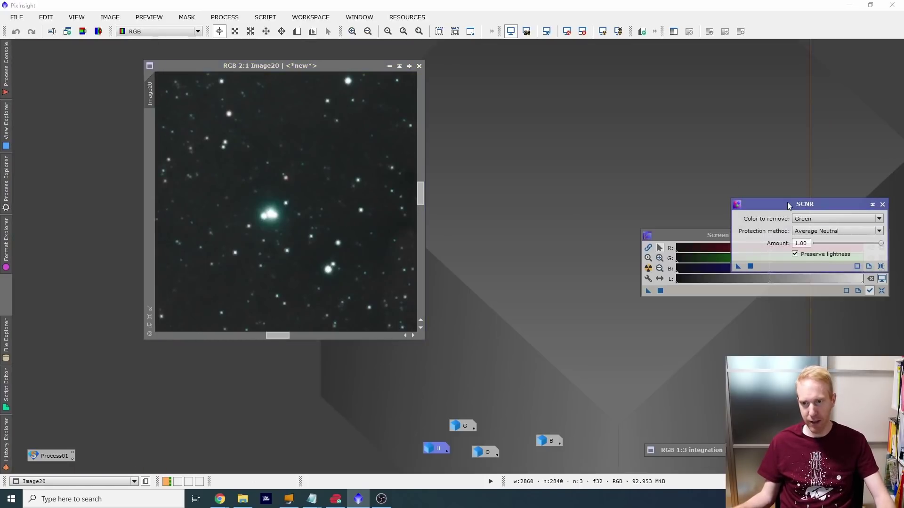
{"action": "left_click_drag", "start_coordinate": [788, 206], "coordinate": [586, 117]}
{"action": "left_click_drag", "start_coordinate": [538, 177], "coordinate": [363, 165]}
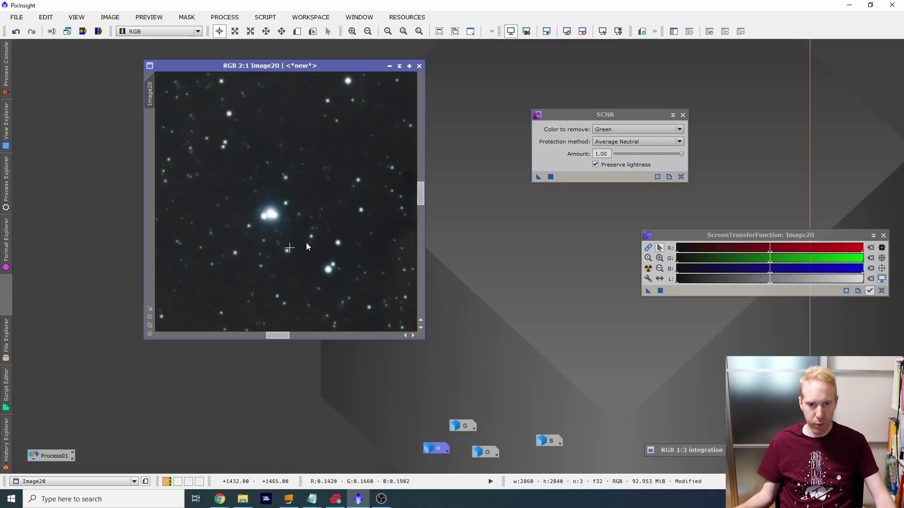
{"action": "scroll", "coordinate": [251, 215], "scroll_direction": "down", "scroll_amount": 5}
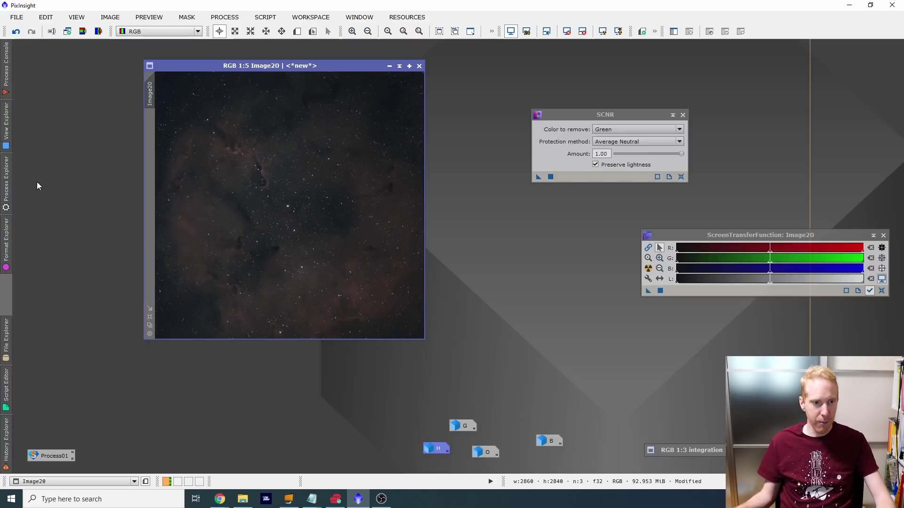
Step: Set up StarNet with a stride of 128 and star mask creation enabled
{"action": "left_click", "coordinate": [5, 184]}
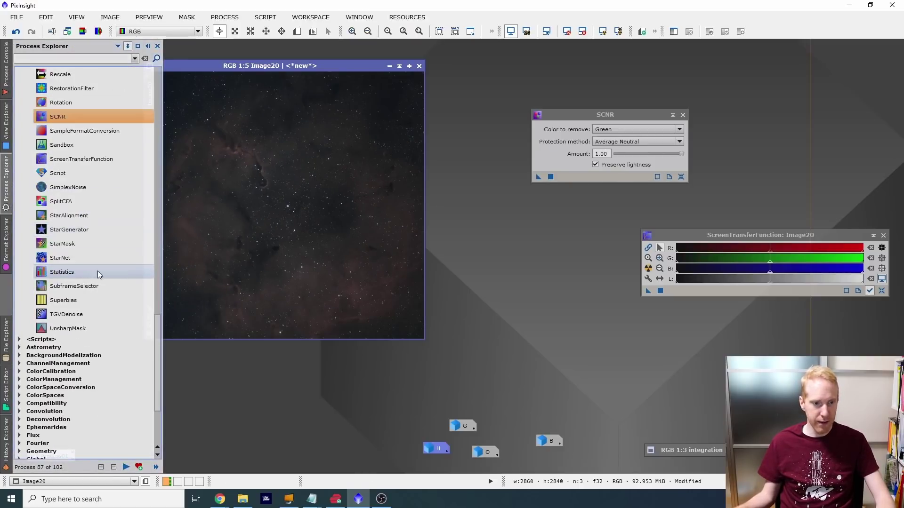
{"action": "double_click", "coordinate": [57, 258]}
{"action": "left_click_drag", "start_coordinate": [604, 307], "coordinate": [485, 86]}
{"action": "left_click", "coordinate": [448, 108]}
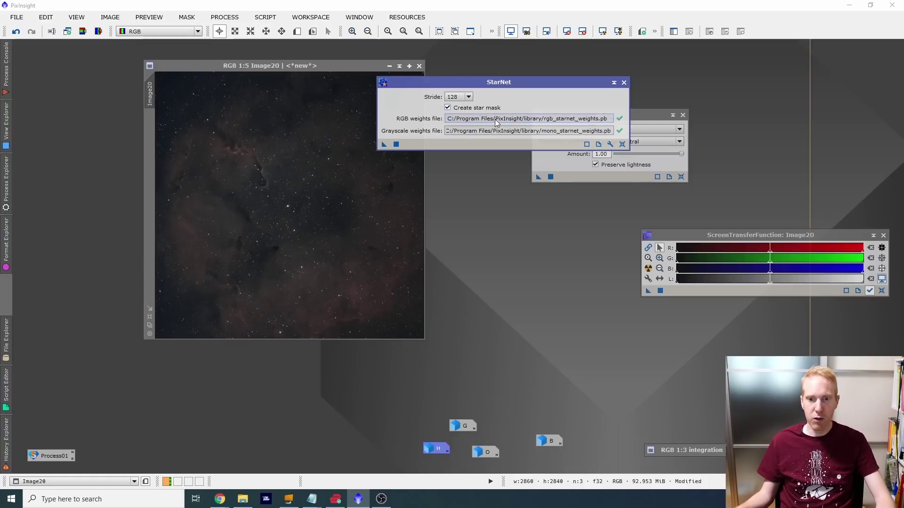
Step: Check the RGB and grayscale weights file paths in the StarNet preferences and leave them as they are
{"action": "left_click", "coordinate": [610, 145]}
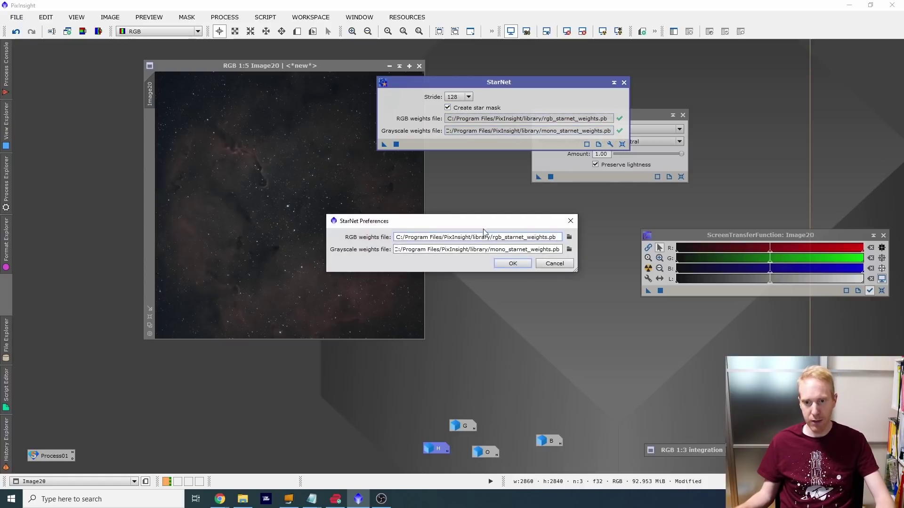
{"action": "left_click_drag", "start_coordinate": [529, 239], "coordinate": [461, 240]}
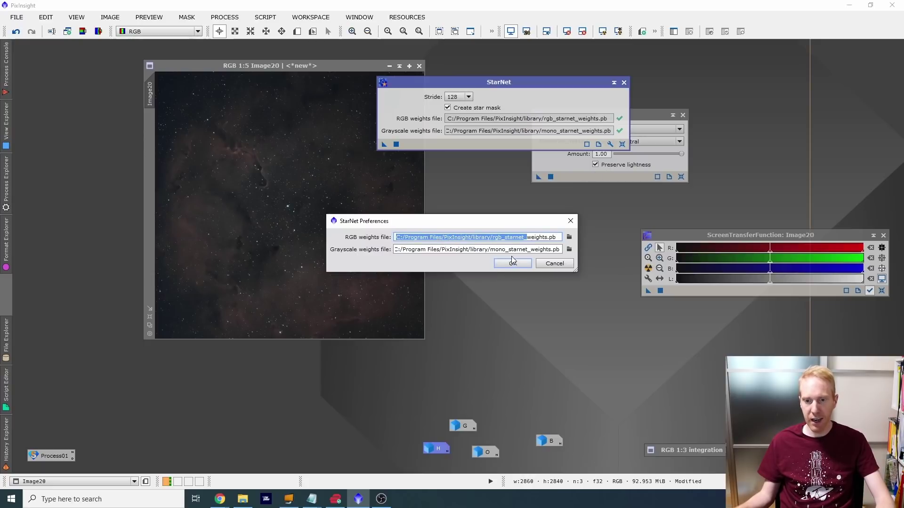
{"action": "left_click", "coordinate": [554, 263]}
Step: Run StarNet on the combined colour image to separate its stars, and close the StarNet and SCNR processes
{"action": "left_click_drag", "start_coordinate": [384, 144], "coordinate": [289, 207]}
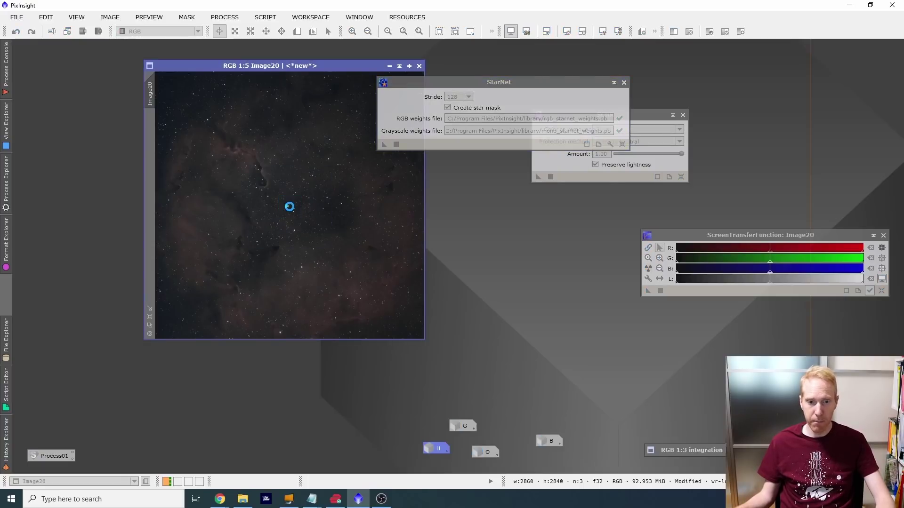
{"action": "left_click_drag", "start_coordinate": [527, 81], "coordinate": [658, 88]}
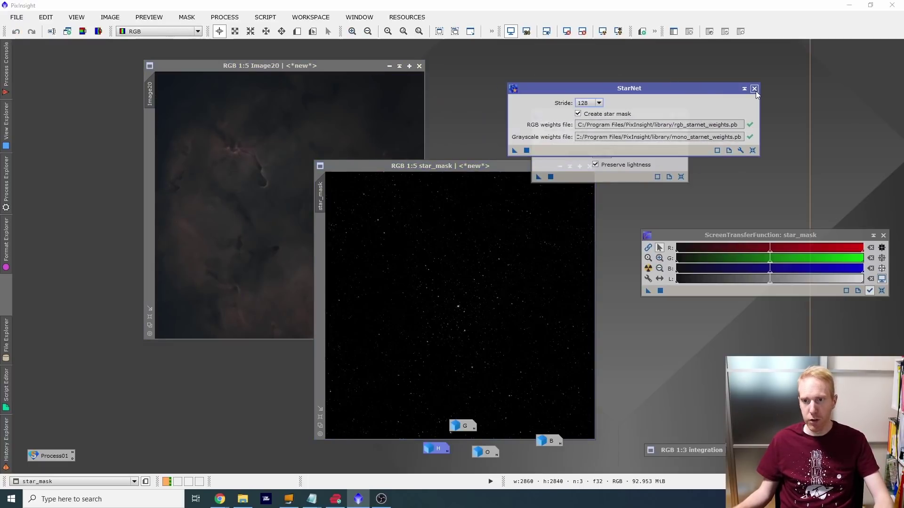
{"action": "left_click", "coordinate": [754, 89]}
{"action": "left_click", "coordinate": [683, 115]}
Step: Look over the star_mask image, minimize it and move its icon out of the way
{"action": "left_click_drag", "start_coordinate": [465, 168], "coordinate": [573, 65]}
{"action": "scroll", "coordinate": [595, 159], "scroll_direction": "up", "scroll_amount": 1}
{"action": "scroll", "coordinate": [595, 159], "scroll_direction": "down", "scroll_amount": 3}
{"action": "left_click", "coordinate": [673, 66]}
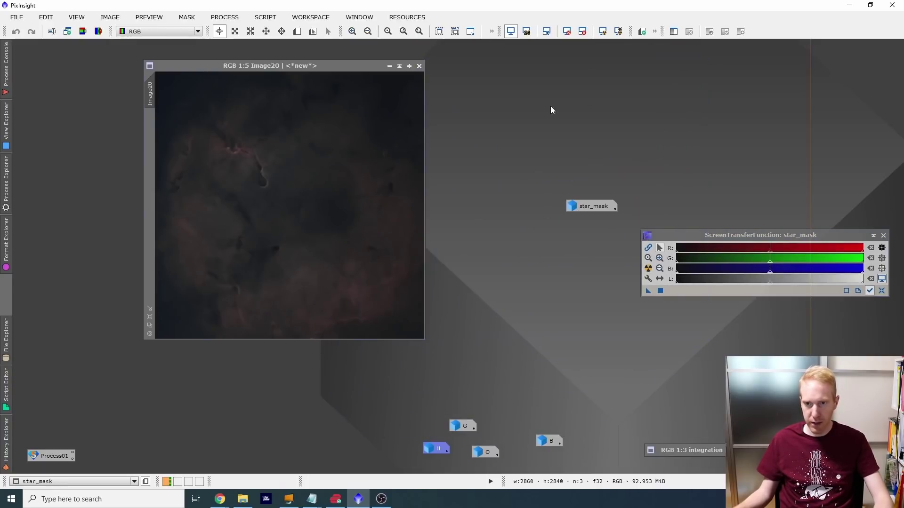
{"action": "left_click_drag", "start_coordinate": [591, 206], "coordinate": [843, 360]}
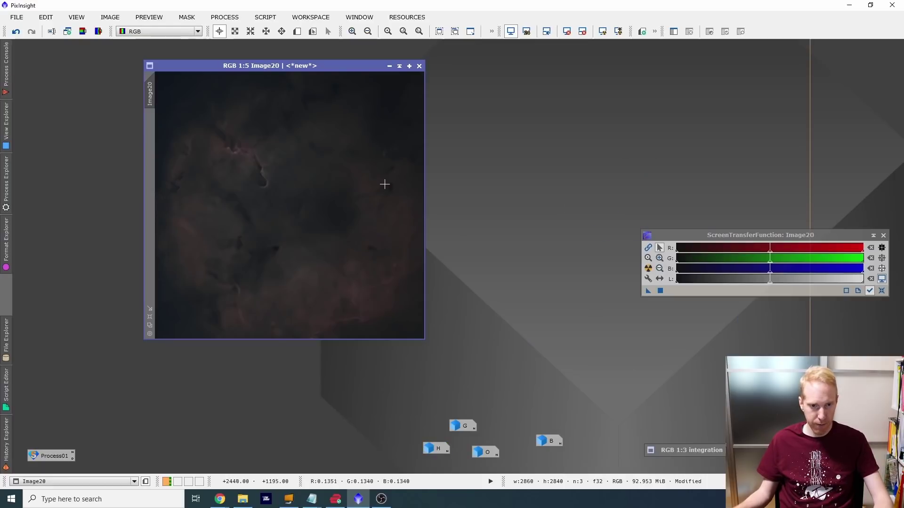
Step: Maximize the starless colour image and enlarge it to 1:3 scale
{"action": "scroll", "coordinate": [339, 159], "scroll_direction": "up", "scroll_amount": 2}
{"action": "scroll", "coordinate": [331, 204], "scroll_direction": "down", "scroll_amount": 3}
{"action": "scroll", "coordinate": [333, 205], "scroll_direction": "up", "scroll_amount": 1}
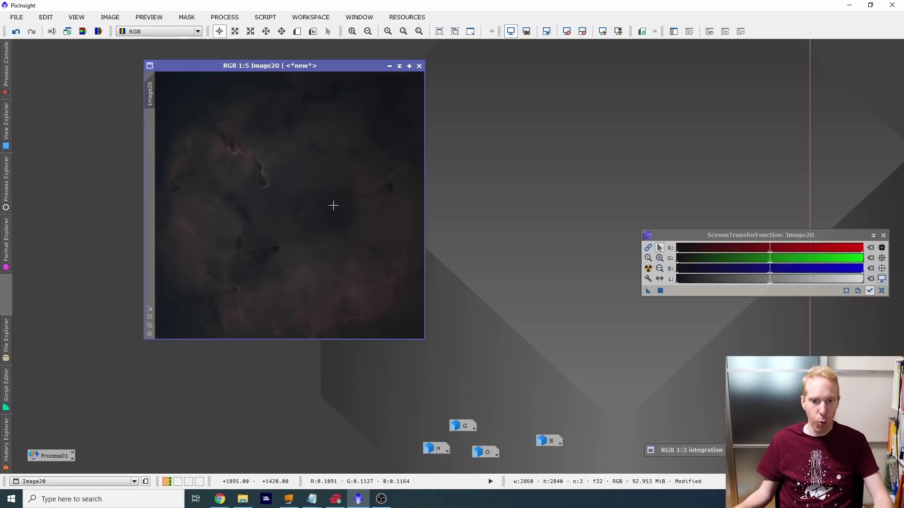
{"action": "left_click_drag", "start_coordinate": [366, 69], "coordinate": [293, 64]}
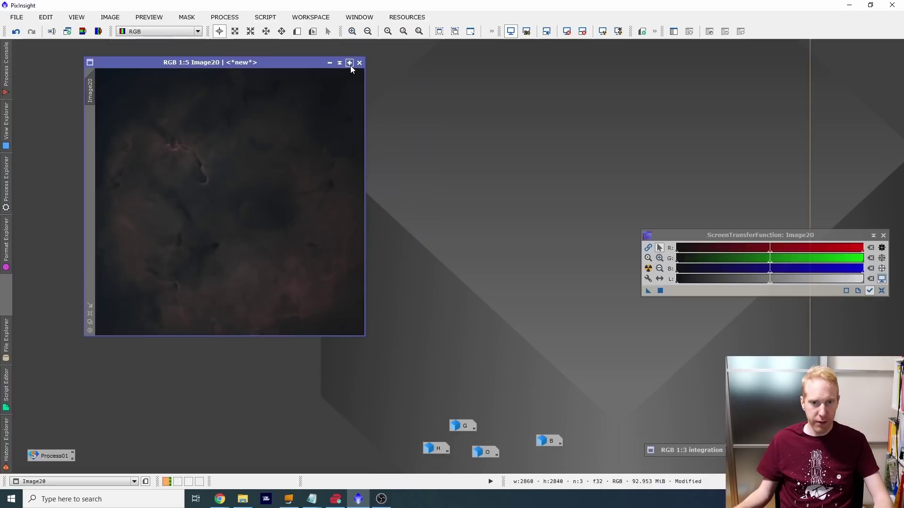
{"action": "left_click", "coordinate": [350, 66]}
{"action": "scroll", "coordinate": [420, 198], "scroll_direction": "up", "scroll_amount": 2}
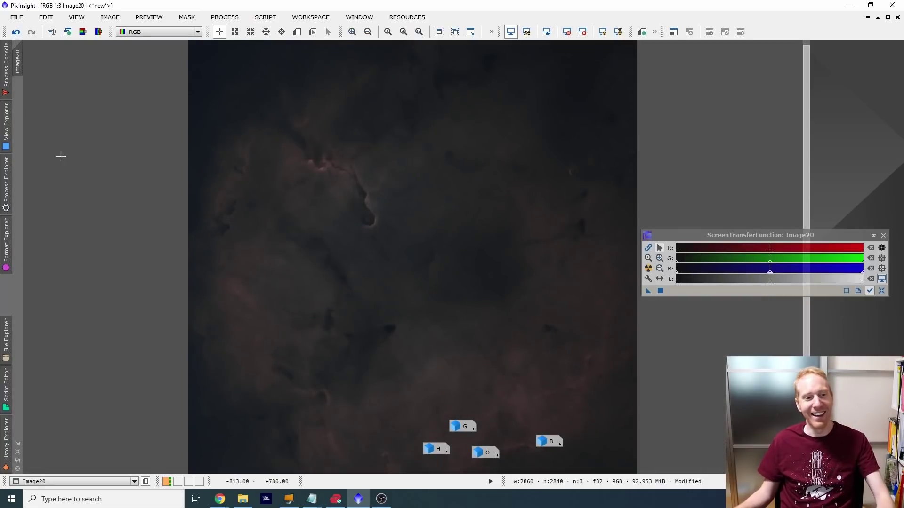
Step: Open the CurvesTransformation process and start its real-time preview on the starless colour image
{"action": "left_click", "coordinate": [6, 181]}
{"action": "scroll", "coordinate": [109, 217], "scroll_direction": "up", "scroll_amount": 5}
{"action": "scroll", "coordinate": [110, 217], "scroll_direction": "up", "scroll_amount": 13}
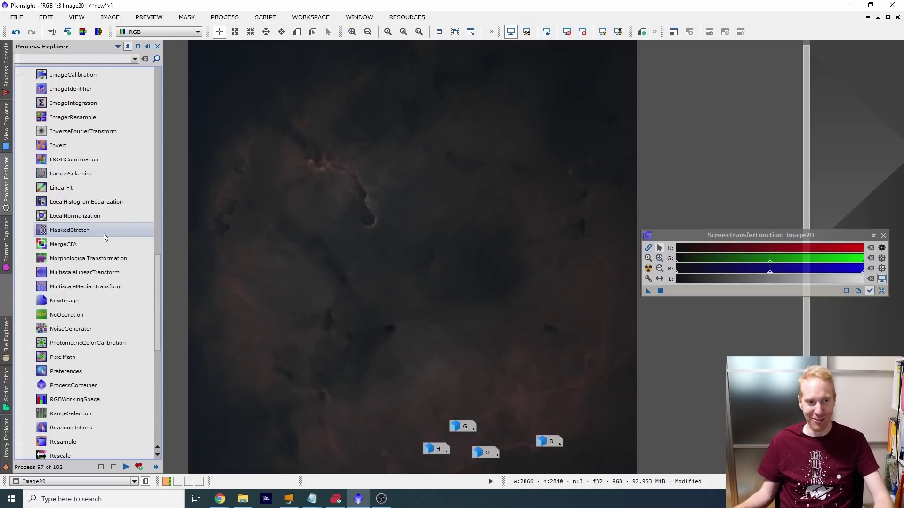
{"action": "scroll", "coordinate": [121, 217], "scroll_direction": "up", "scroll_amount": 3}
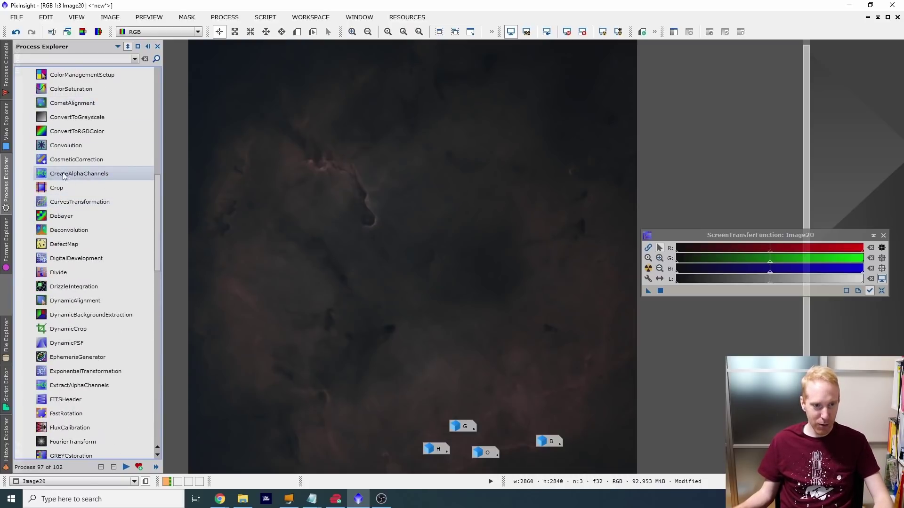
{"action": "double_click", "coordinate": [73, 202]}
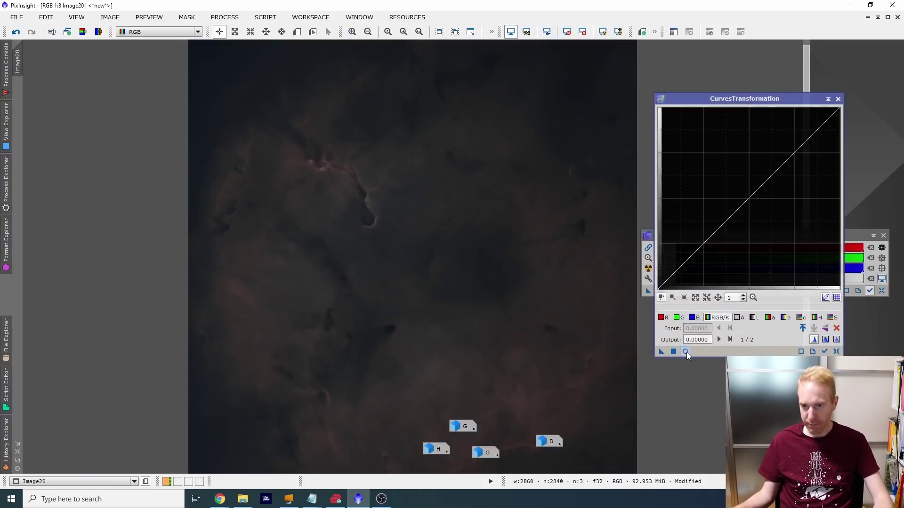
{"action": "left_click", "coordinate": [686, 352]}
Step: Brighten the RGB/K curve with a point at about input 0.488, output 0.845, and anchor the shadows at about input 0.047, output 0.057
{"action": "left_click", "coordinate": [787, 160]}
{"action": "left_click_drag", "start_coordinate": [787, 159], "coordinate": [747, 135]}
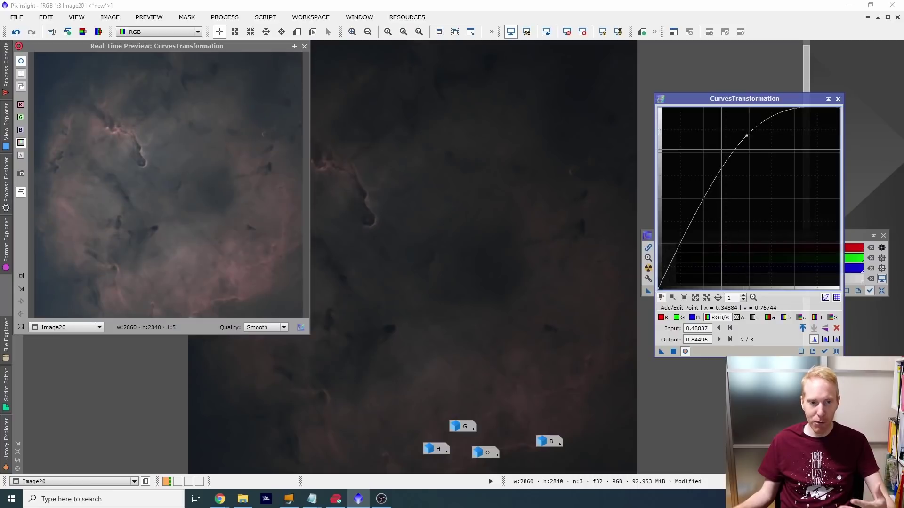
{"action": "left_click_drag", "start_coordinate": [666, 277], "coordinate": [667, 277]}
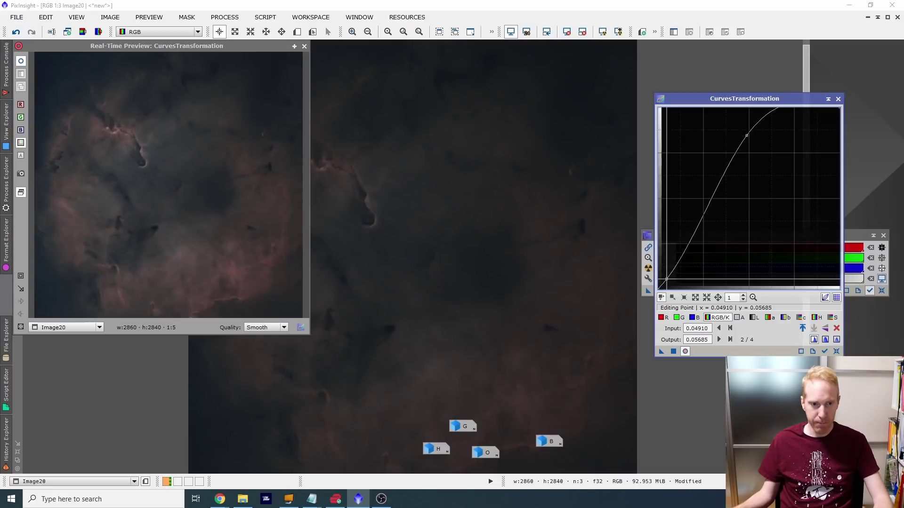
{"action": "left_click_drag", "start_coordinate": [666, 279], "coordinate": [666, 279]}
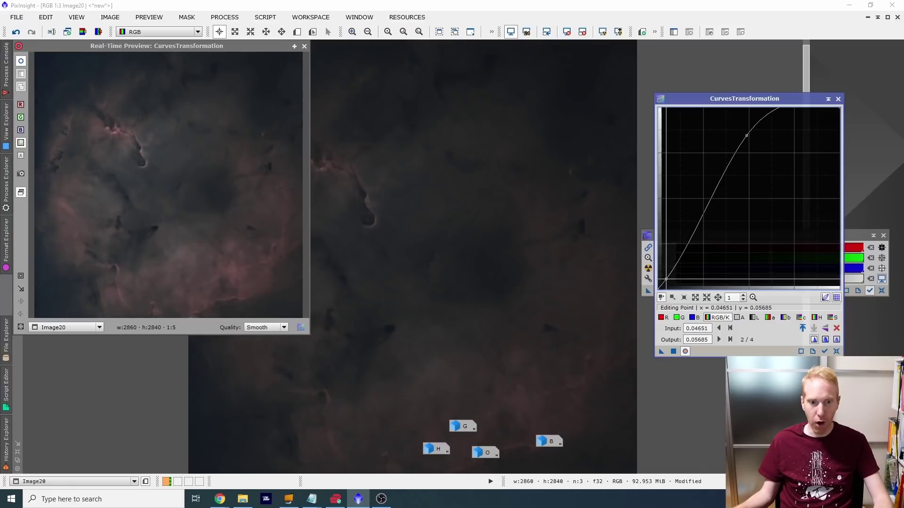
Step: Move the upper curve point to about 0.282/0.571 and the shadow point to 0.044/0.047, and apply the curve to the starless image
{"action": "left_click_drag", "start_coordinate": [747, 135], "coordinate": [709, 185]}
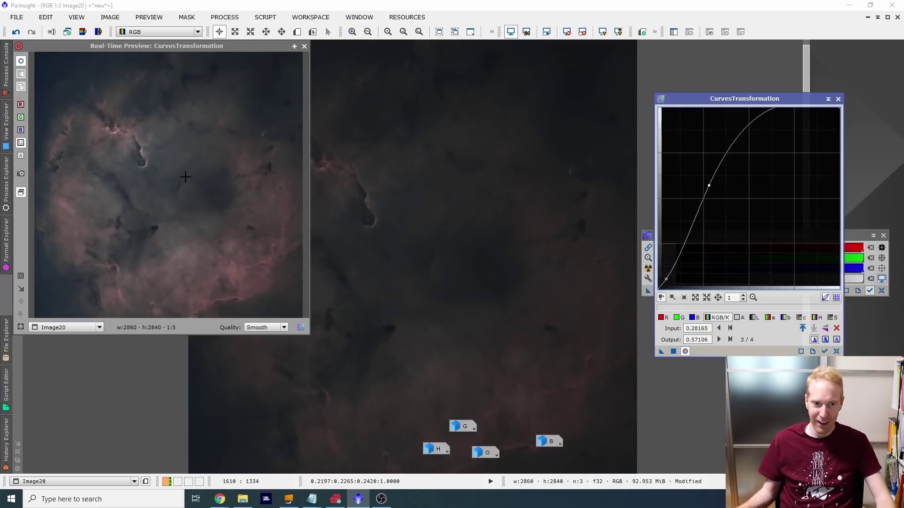
{"action": "left_click", "coordinate": [667, 279]}
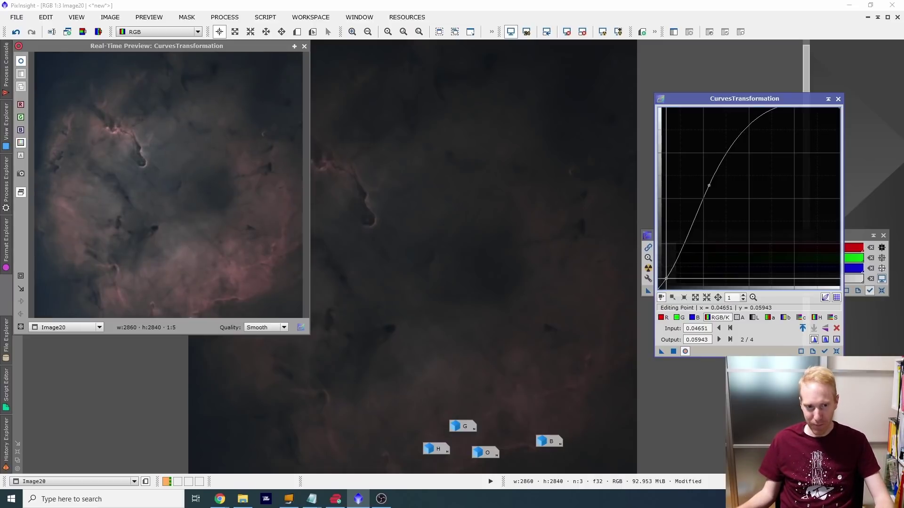
{"action": "left_click_drag", "start_coordinate": [666, 279], "coordinate": [666, 278]}
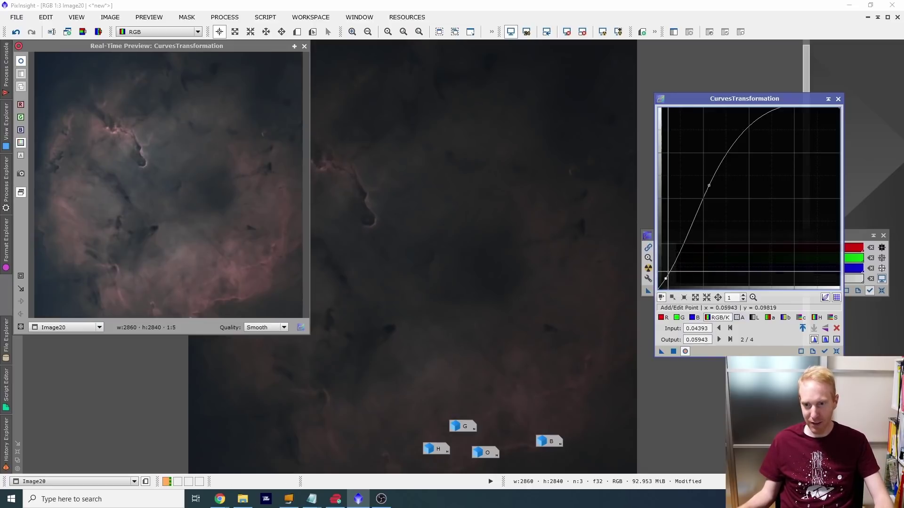
{"action": "left_click_drag", "start_coordinate": [667, 277], "coordinate": [667, 279]}
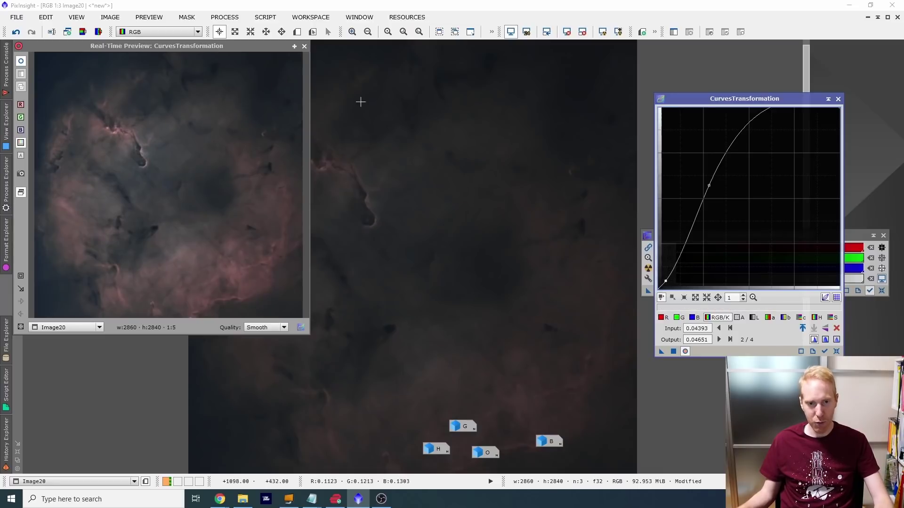
{"action": "left_click", "coordinate": [304, 46]}
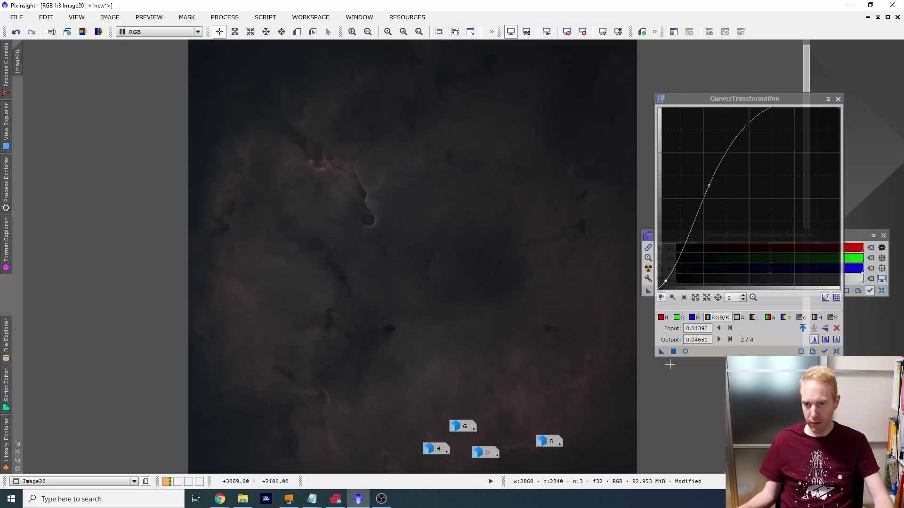
{"action": "left_click_drag", "start_coordinate": [660, 352], "coordinate": [454, 222]}
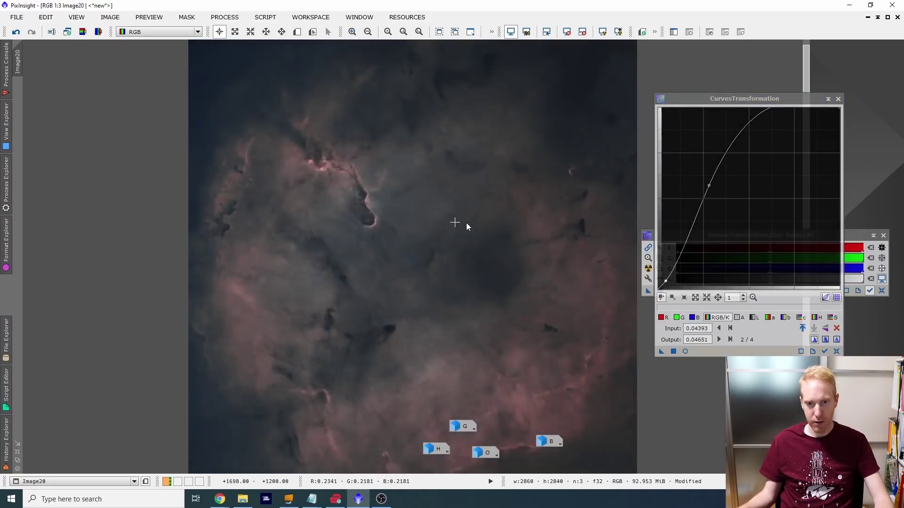
Step: Move the minimized G, B, O and H image icons off the starless image and close CurvesTransformation
{"action": "left_click_drag", "start_coordinate": [463, 422], "coordinate": [754, 417]}
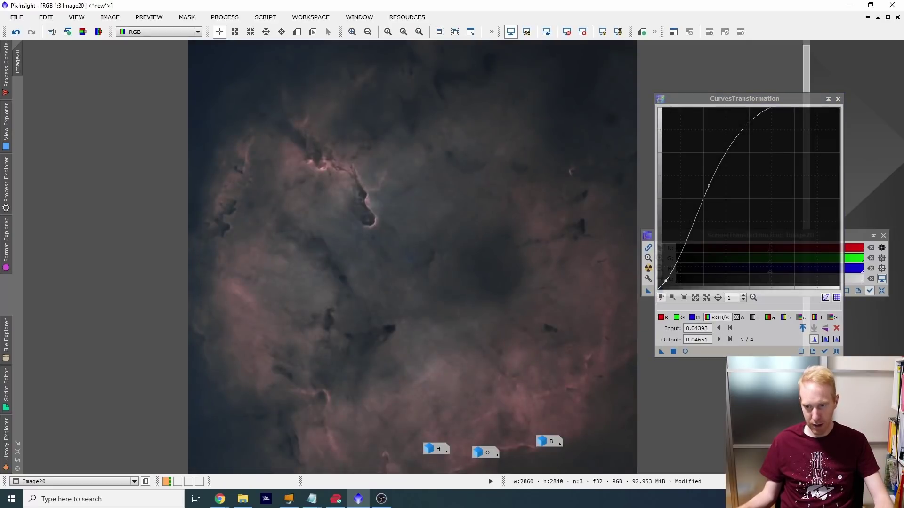
{"action": "left_click_drag", "start_coordinate": [550, 442], "coordinate": [849, 354]}
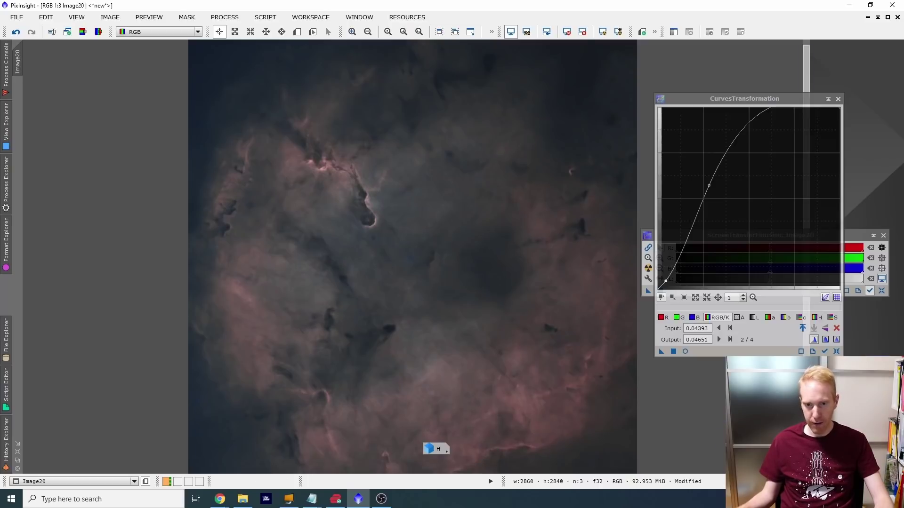
{"action": "left_click_drag", "start_coordinate": [480, 450], "coordinate": [887, 342]}
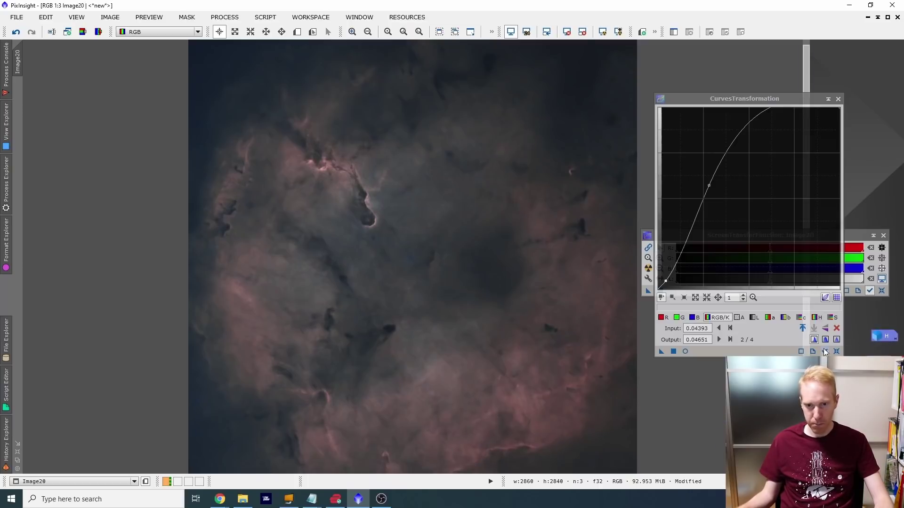
{"action": "left_click", "coordinate": [837, 99]}
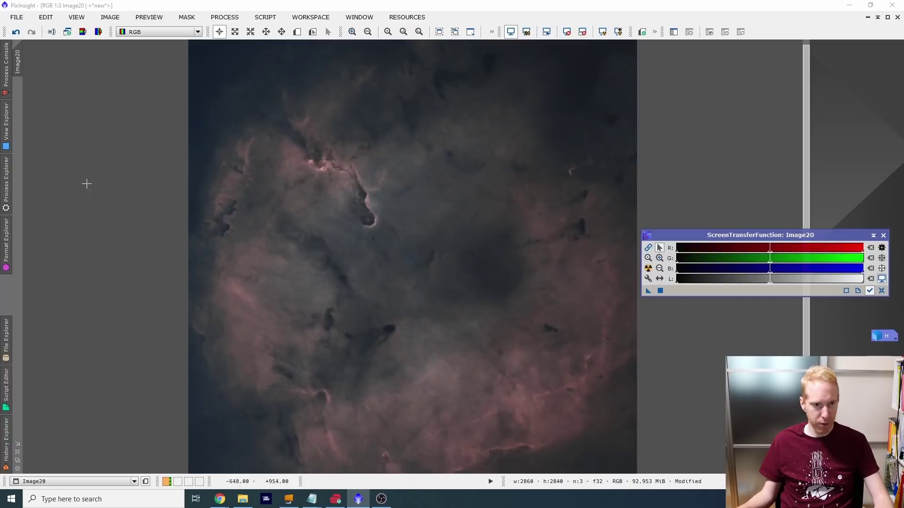
Step: Extract the lightness component of the starless colour image and apply it to that image as a mask
{"action": "left_click", "coordinate": [2, 189]}
{"action": "scroll", "coordinate": [75, 266], "scroll_direction": "up", "scroll_amount": 10}
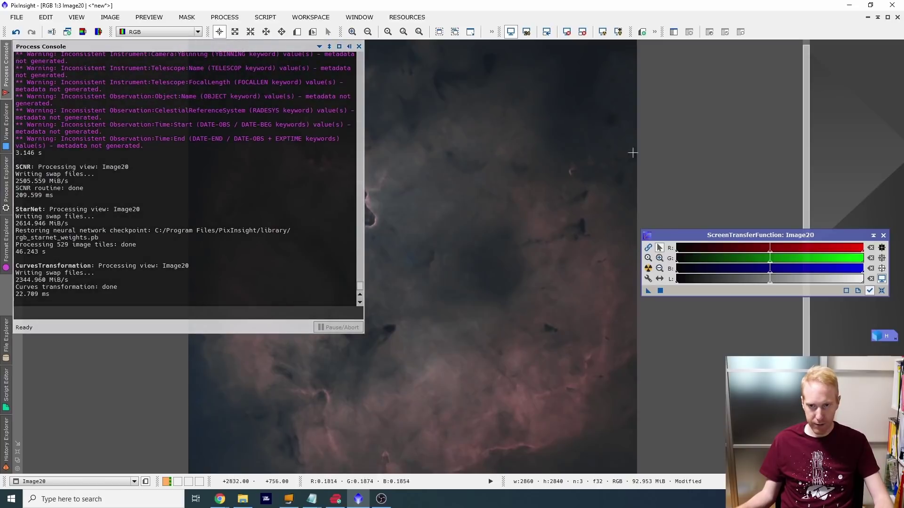
{"action": "left_click", "coordinate": [84, 35]}
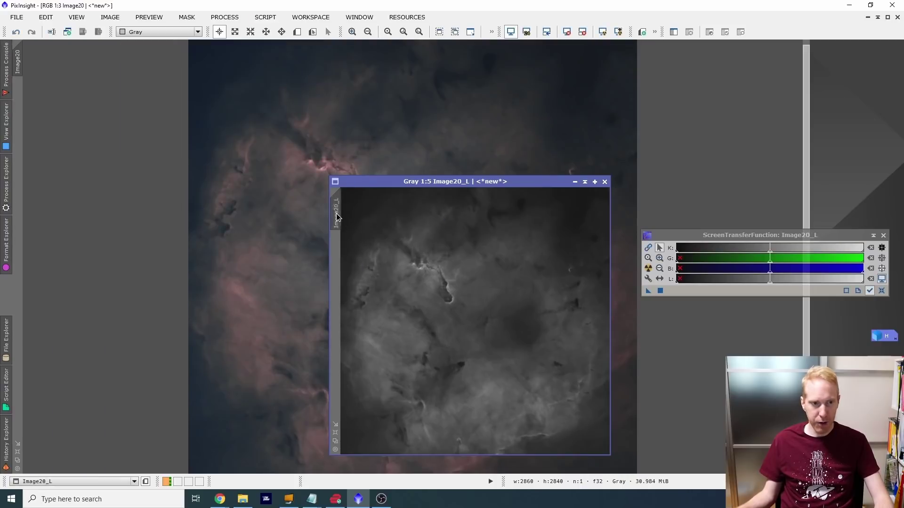
{"action": "left_click_drag", "start_coordinate": [17, 113], "coordinate": [18, 60]}
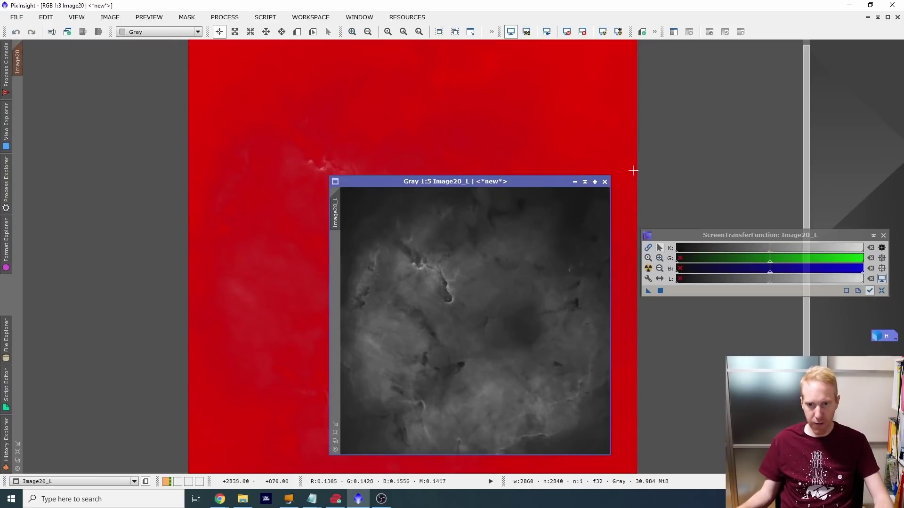
Step: Minimize the lightness image, move its icon off the colour image, and hide the red mask overlay while keeping the mask enabled
{"action": "left_click", "coordinate": [575, 181]}
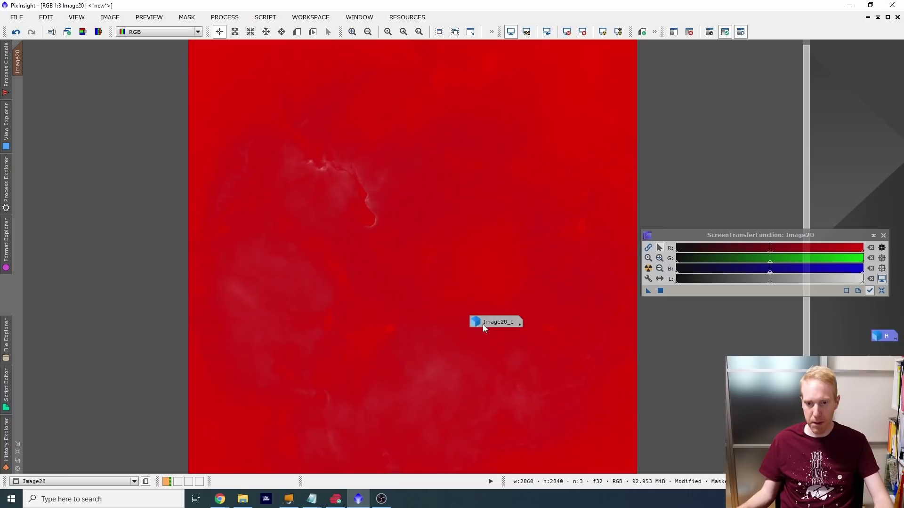
{"action": "left_click_drag", "start_coordinate": [855, 202], "coordinate": [856, 204]}
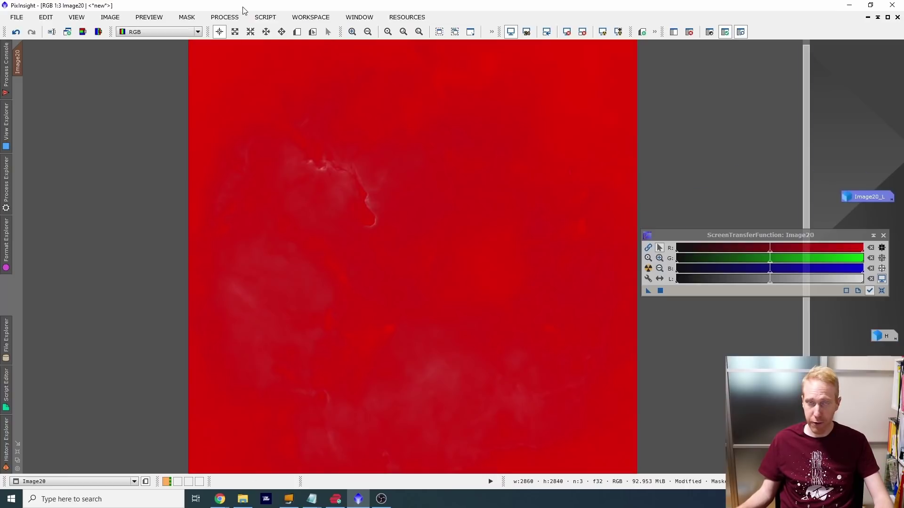
{"action": "left_click", "coordinate": [258, 17]}
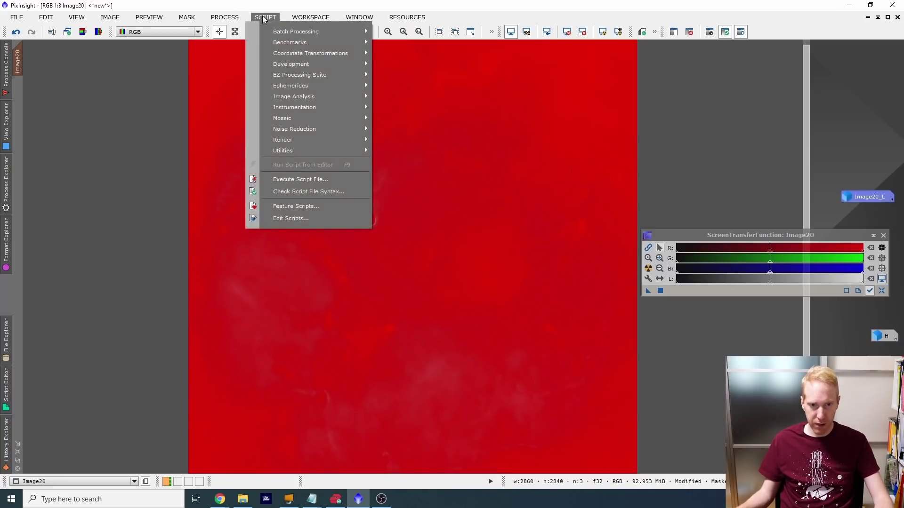
{"action": "left_click", "coordinate": [186, 17]}
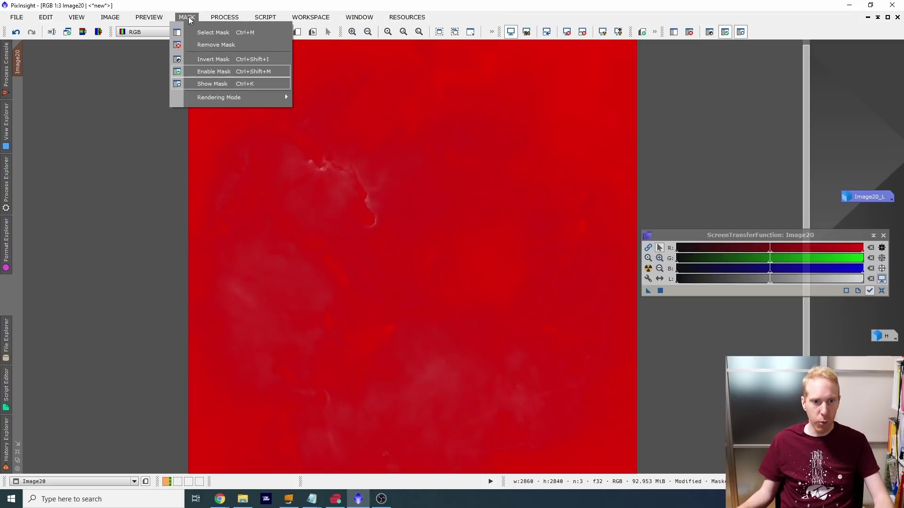
{"action": "left_click", "coordinate": [210, 83]}
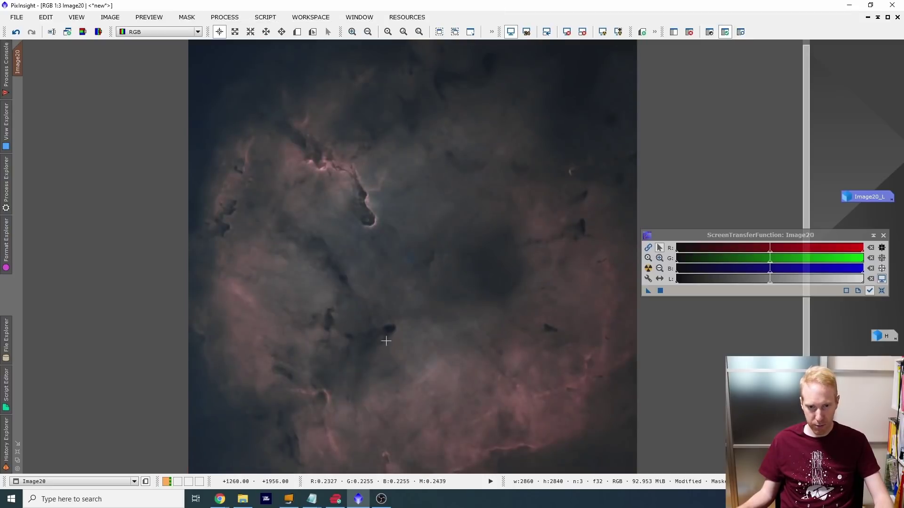
Step: Open the ColorSaturation process with its real-time preview and move the dialog clear of the preview
{"action": "left_click", "coordinate": [6, 176]}
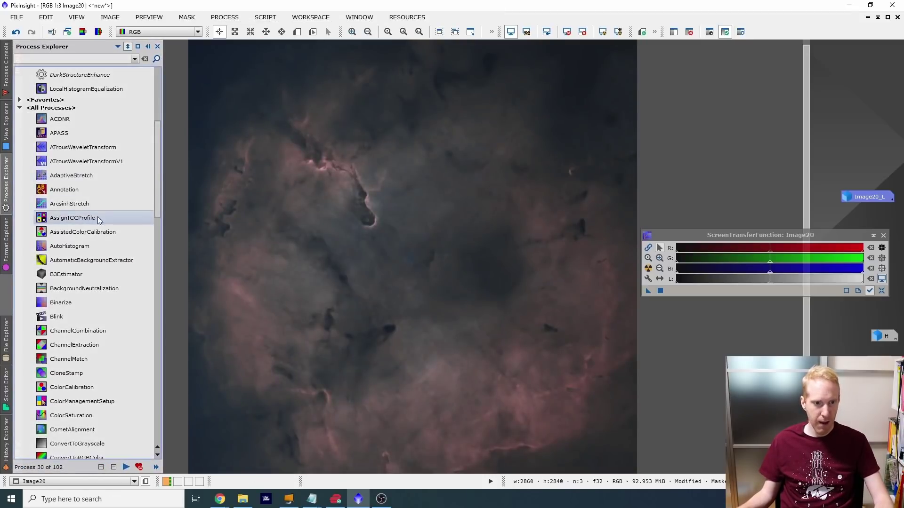
{"action": "scroll", "coordinate": [91, 223], "scroll_direction": "down", "scroll_amount": 4}
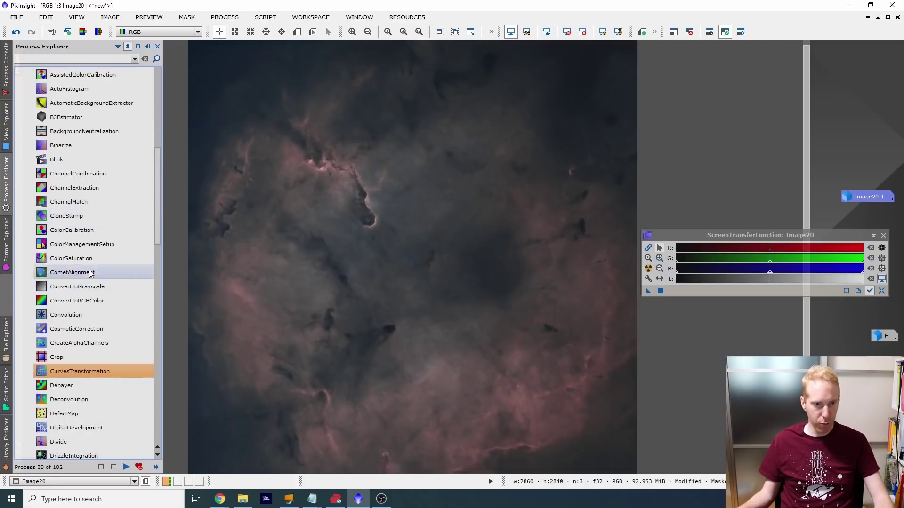
{"action": "double_click", "coordinate": [70, 260]}
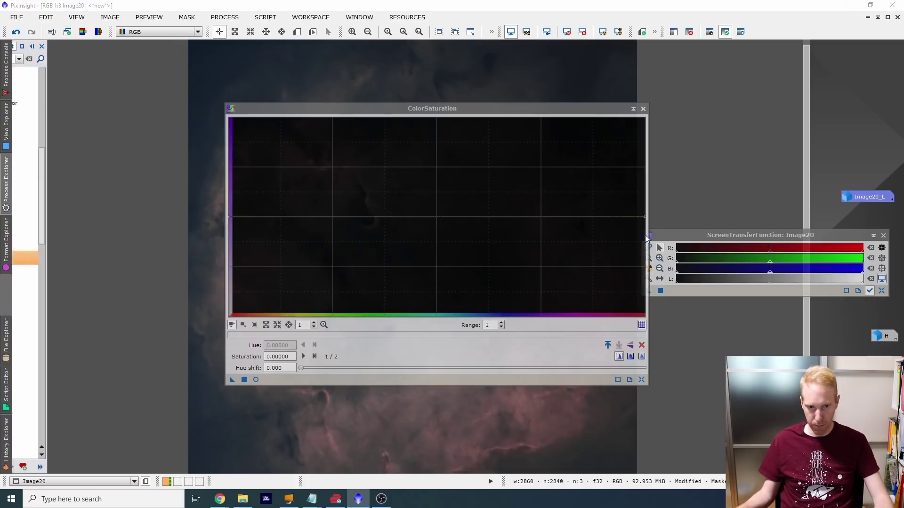
{"action": "left_click", "coordinate": [257, 379]}
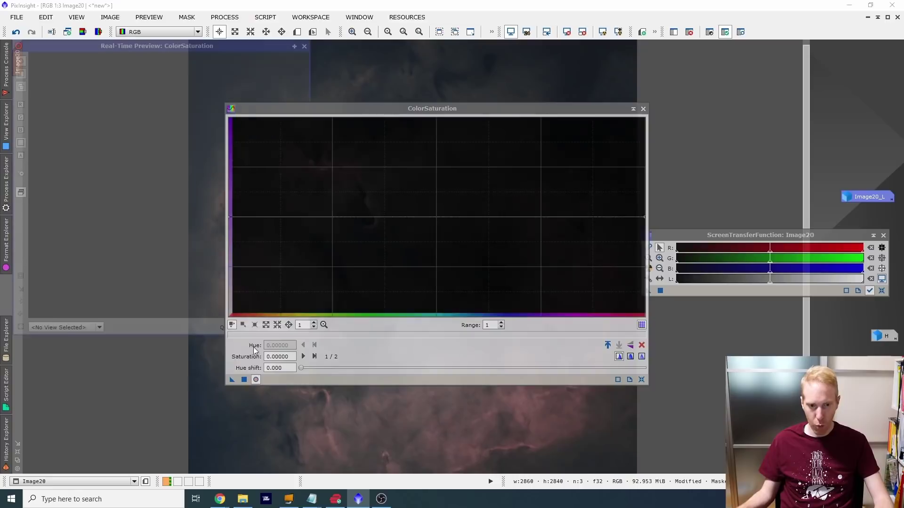
{"action": "left_click_drag", "start_coordinate": [349, 110], "coordinate": [529, 55]}
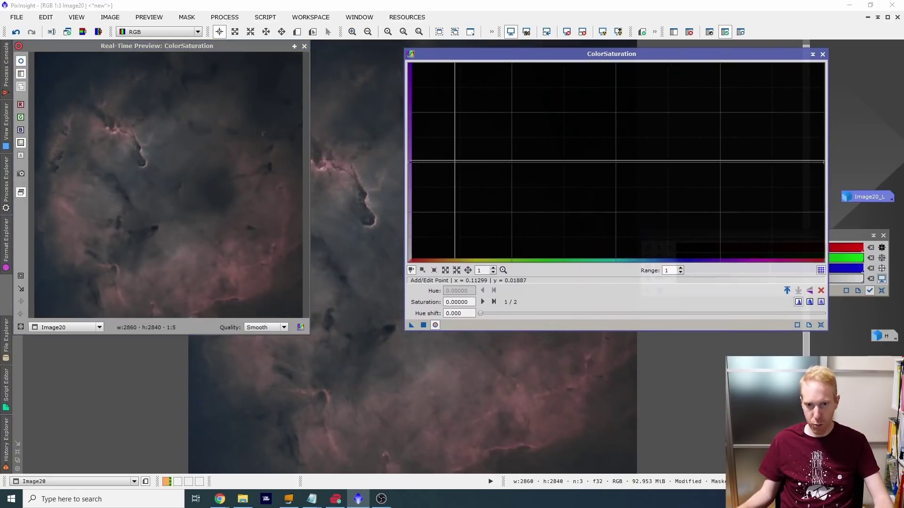
{"action": "left_click_drag", "start_coordinate": [261, 259], "coordinate": [233, 280]}
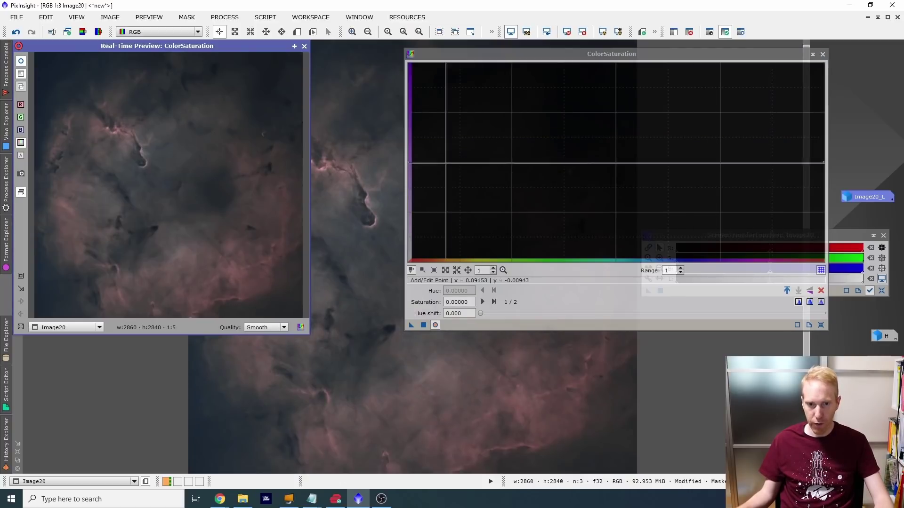
Step: Pin the ColorSaturation curve near zero saturation with anchor points spread across the hue range
{"action": "left_click", "coordinate": [427, 163]}
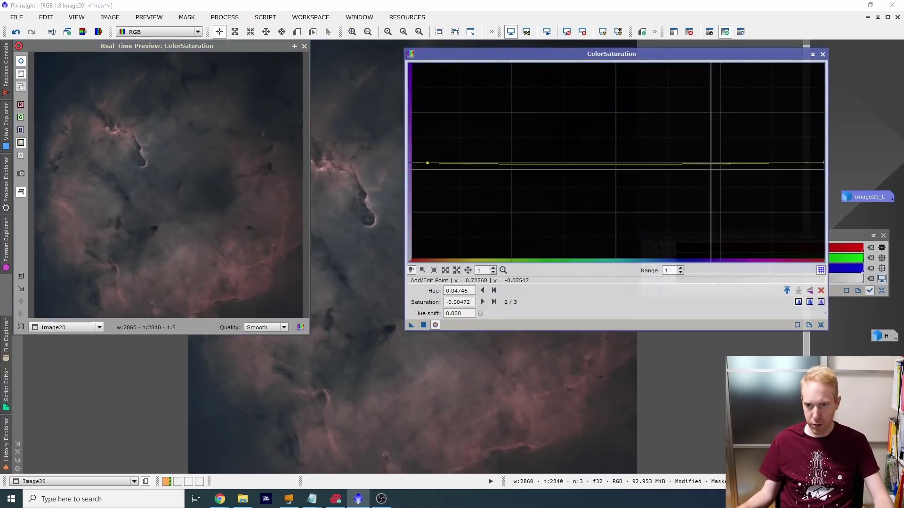
{"action": "left_click", "coordinate": [803, 164]}
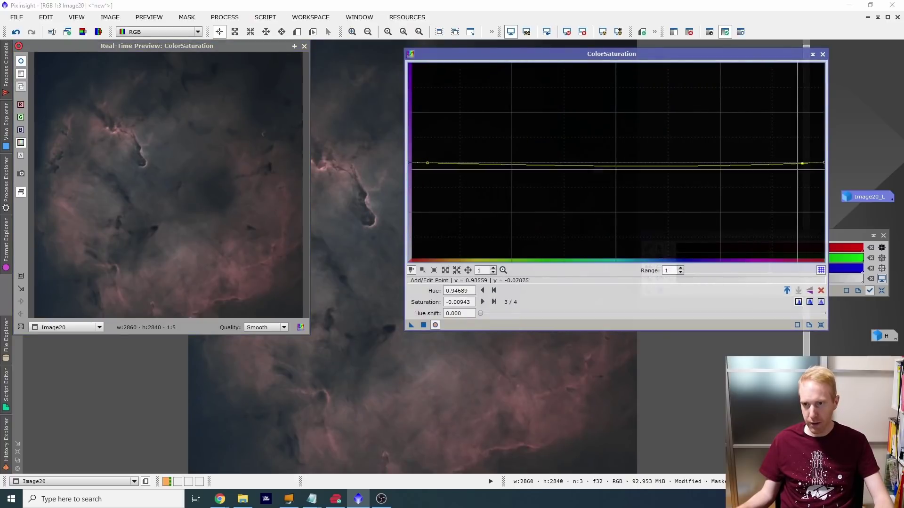
{"action": "left_click", "coordinate": [144, 173]}
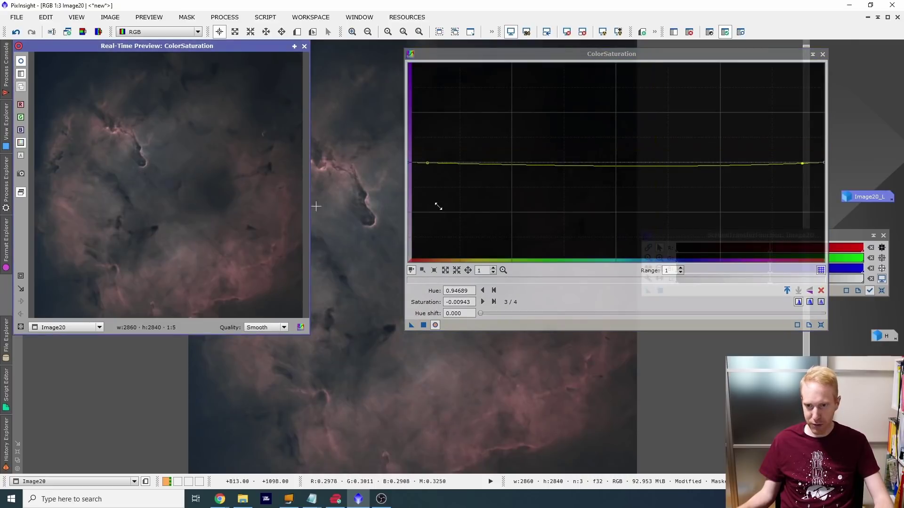
{"action": "left_click", "coordinate": [631, 162]}
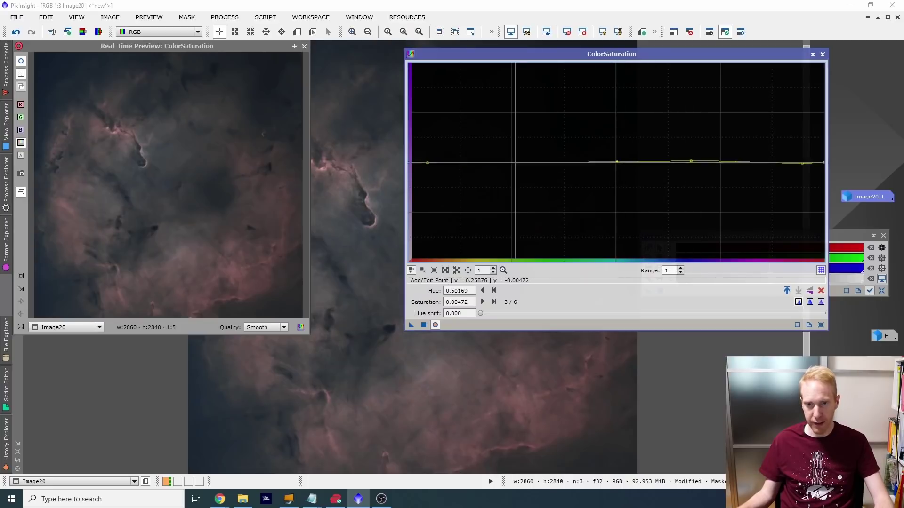
{"action": "left_click", "coordinate": [499, 163]}
{"action": "left_click", "coordinate": [554, 163]}
{"action": "left_click", "coordinate": [766, 163]}
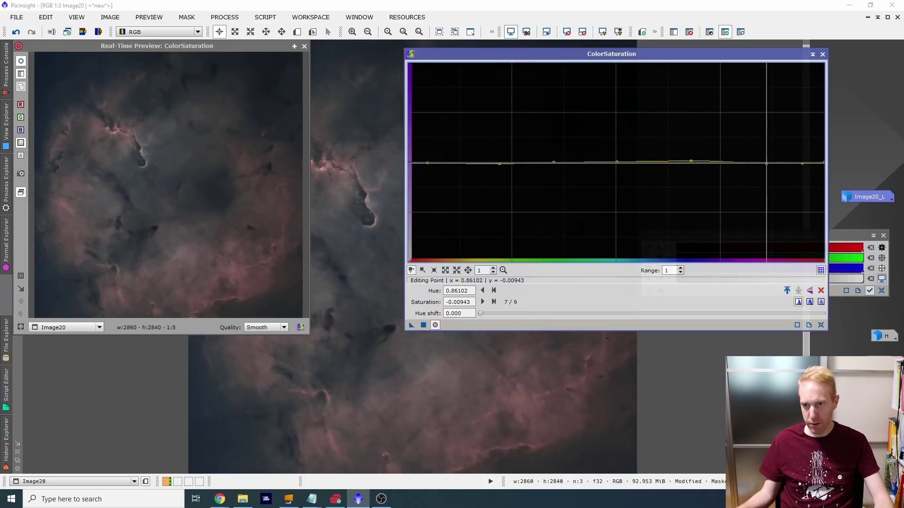
Step: Set the saturation range to 4, reset the hue 0.68 point to zero, and raise the blues to about 2.87 at hue 0.58
{"action": "left_click", "coordinate": [681, 269]}
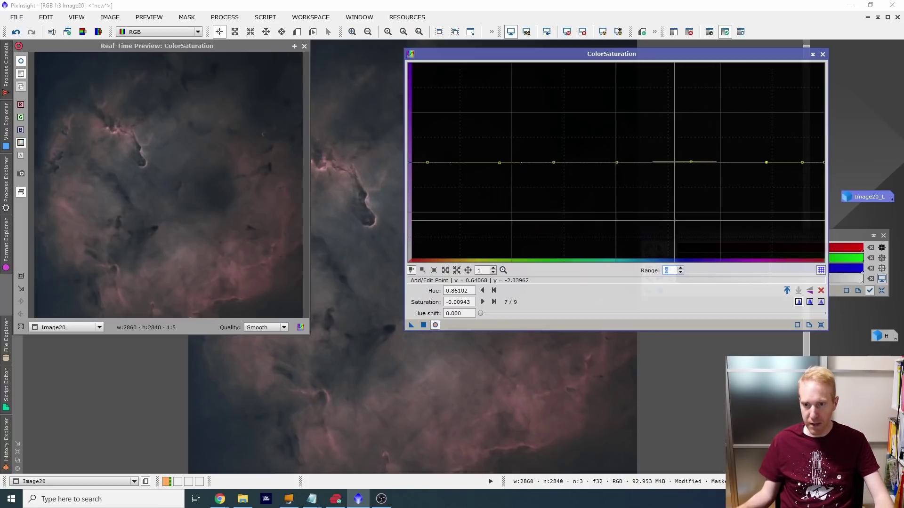
{"action": "left_click", "coordinate": [692, 162]}
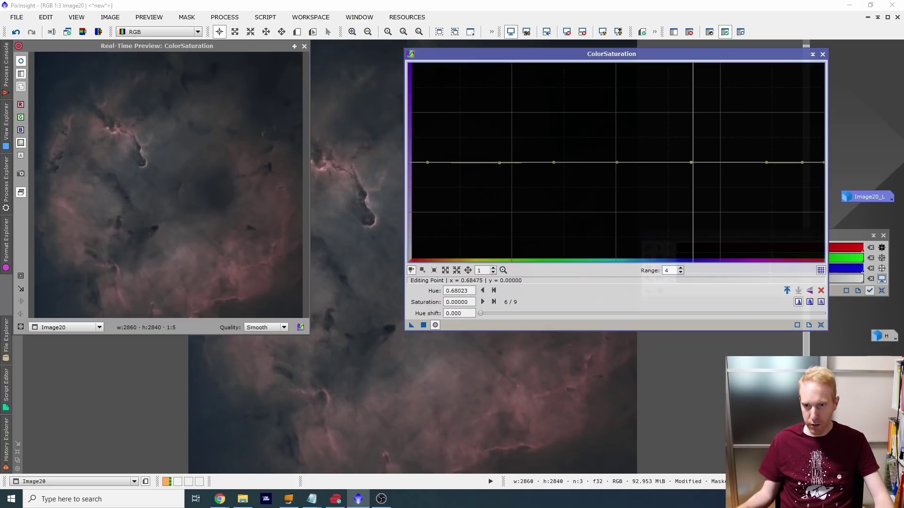
{"action": "left_click_drag", "start_coordinate": [659, 162], "coordinate": [649, 90]}
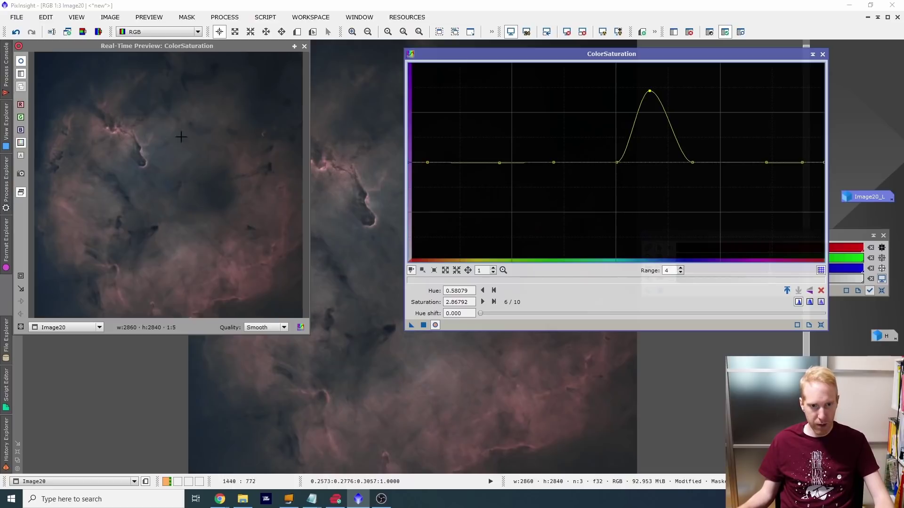
{"action": "left_click", "coordinate": [434, 325]}
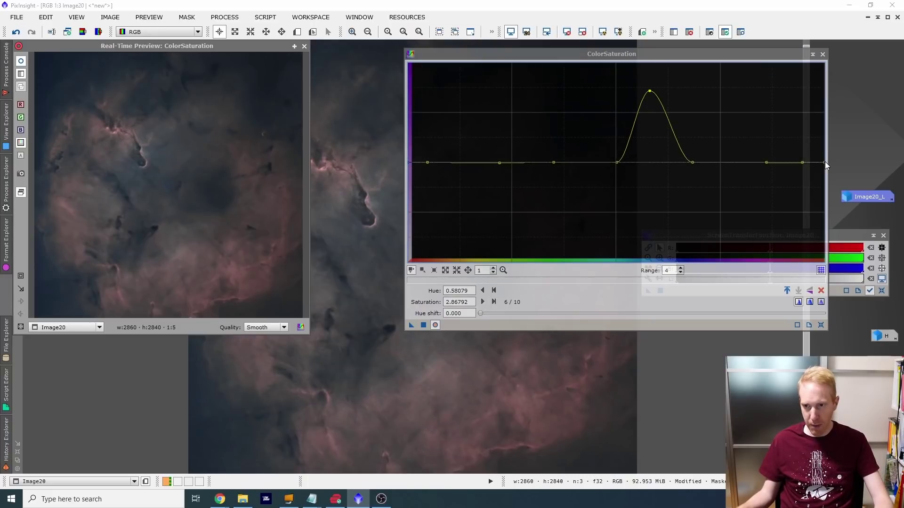
Step: Boost the reds at both ends of the curve, to about 0.42 at hue 0.97 and 0.53 at hue 0.02
{"action": "mouse_move", "coordinate": [823, 164]}
{"action": "left_mouse_down"}
{"action": "mouse_move", "coordinate": [823, 136]}
{"action": "mouse_move", "coordinate": [811, 152]}
{"action": "left_mouse_up"}
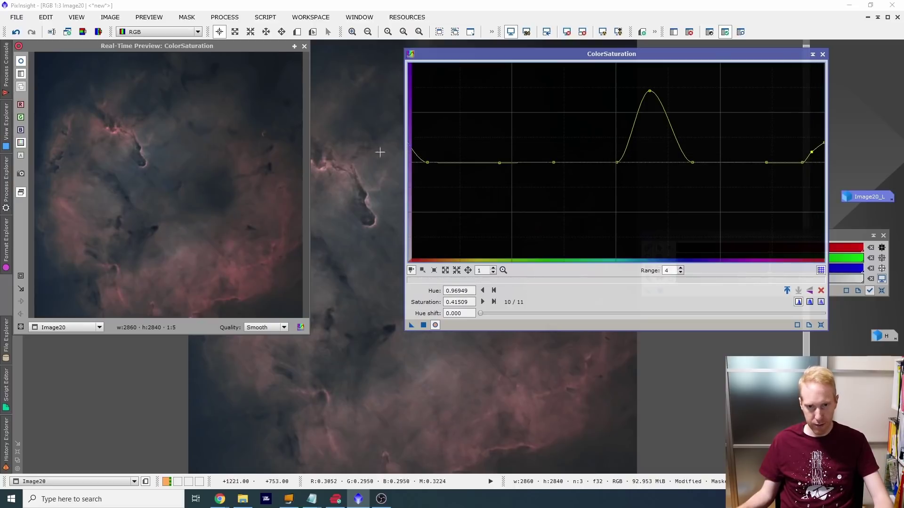
{"action": "left_click", "coordinate": [418, 149]}
{"action": "left_click_drag", "start_coordinate": [418, 149], "coordinate": [416, 149]}
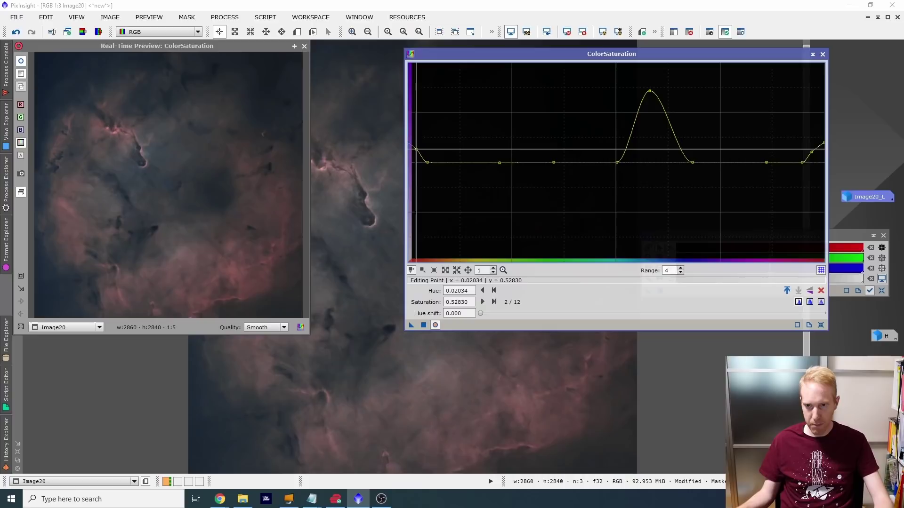
Step: Move the blue peak to saturation 3.11 at hue 0.60, compare the preview on and off, and apply the boost to the starless image
{"action": "mouse_move", "coordinate": [650, 91]}
{"action": "left_mouse_down"}
{"action": "mouse_move", "coordinate": [676, 90]}
{"action": "mouse_move", "coordinate": [658, 85]}
{"action": "left_mouse_up"}
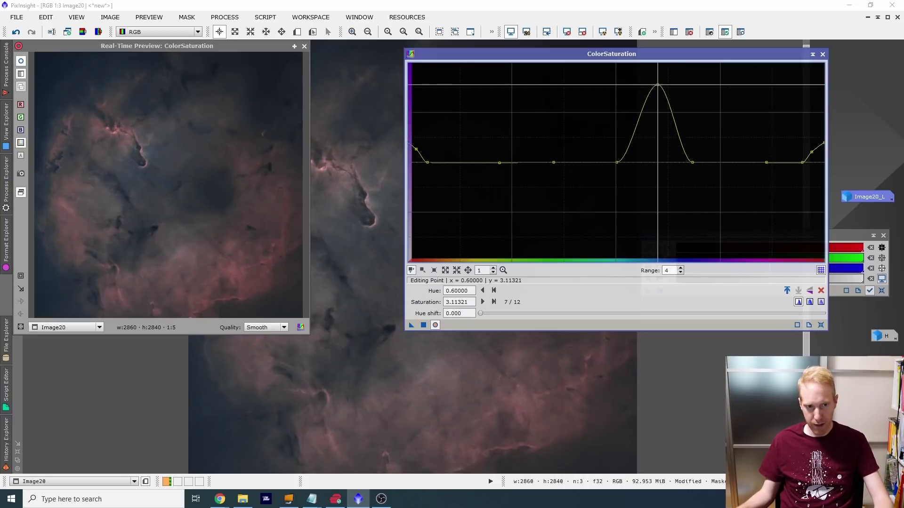
{"action": "left_click", "coordinate": [435, 325]}
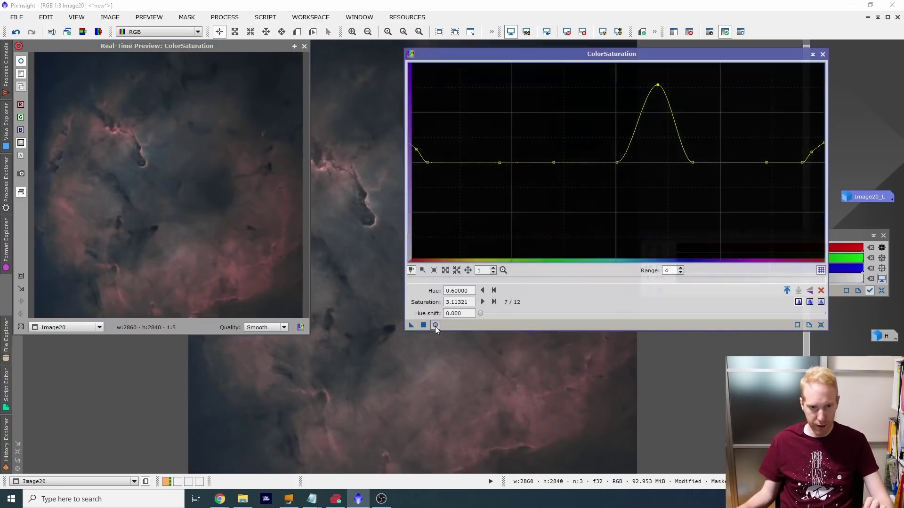
{"action": "left_click", "coordinate": [436, 325]}
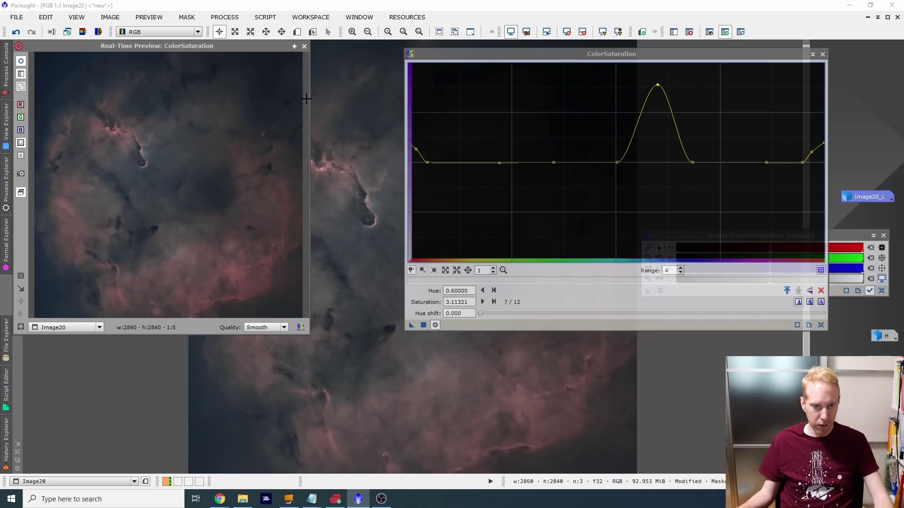
{"action": "left_click", "coordinate": [304, 47]}
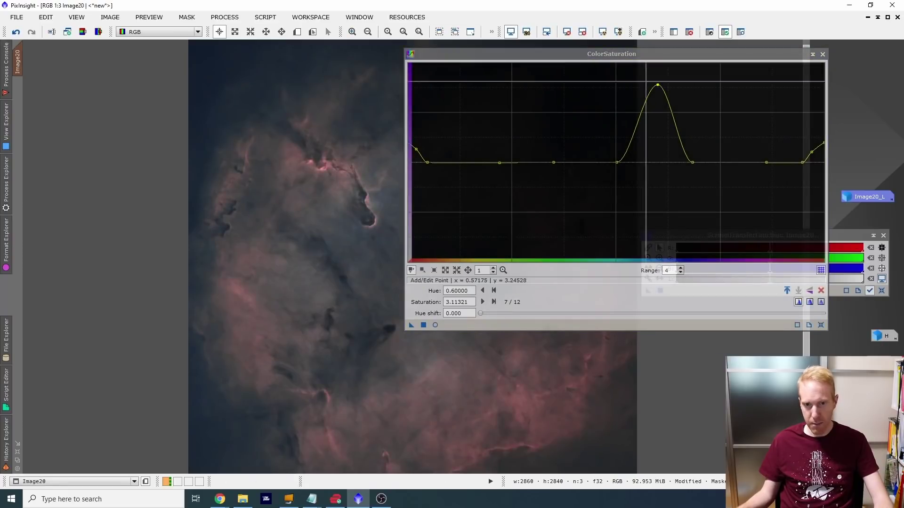
Step: Preview a second, gentler pass with the blue peak lowered to about 1.21 at hue 0.59 and the red ends to about 0.32
{"action": "left_click_drag", "start_coordinate": [623, 58], "coordinate": [752, 81]}
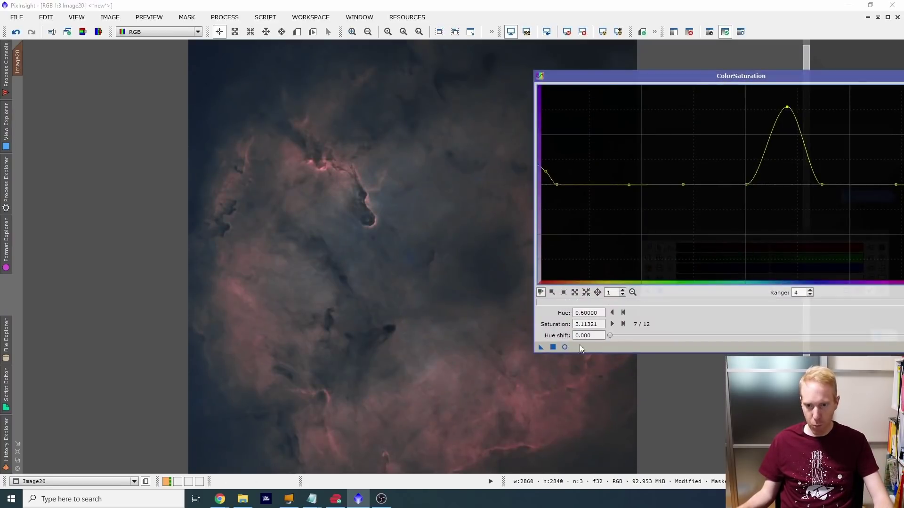
{"action": "left_click", "coordinate": [565, 347]}
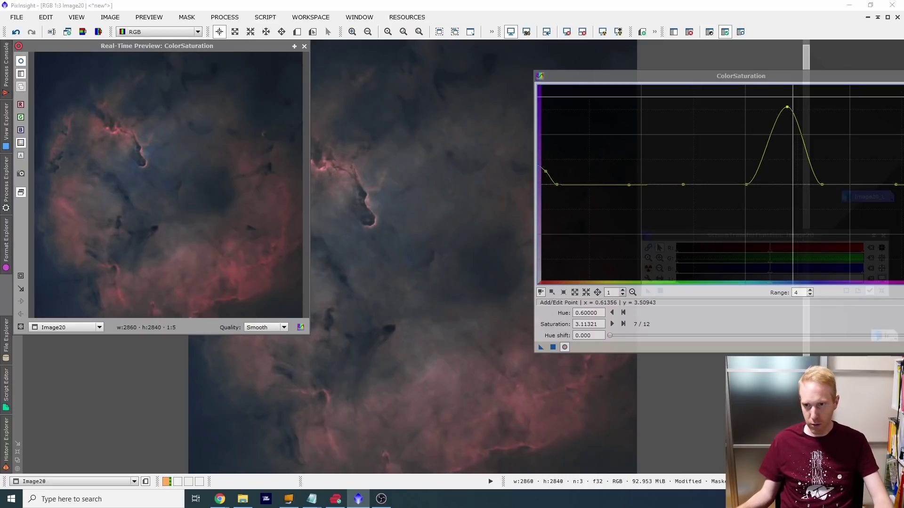
{"action": "left_click_drag", "start_coordinate": [787, 108], "coordinate": [782, 154]}
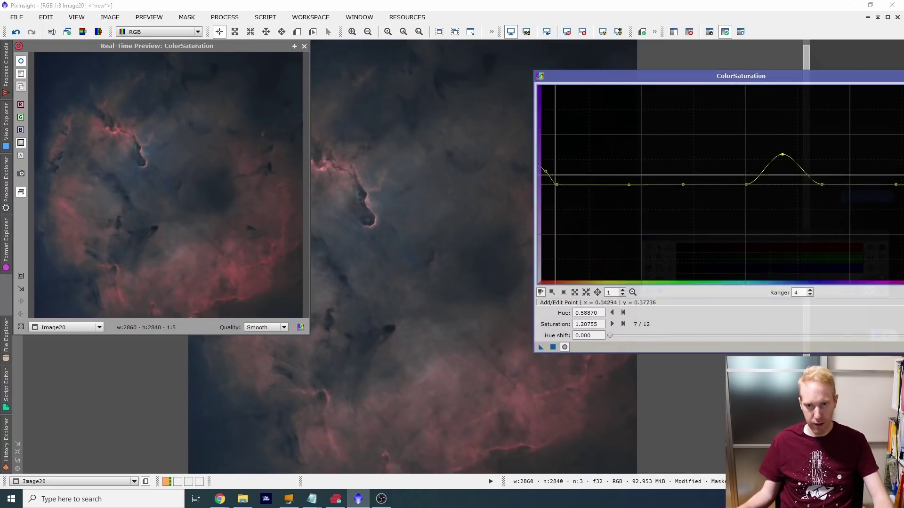
{"action": "mouse_move", "coordinate": [546, 172]}
{"action": "left_mouse_down"}
{"action": "mouse_move", "coordinate": [549, 179]}
{"action": "mouse_move", "coordinate": [540, 178]}
{"action": "left_mouse_up"}
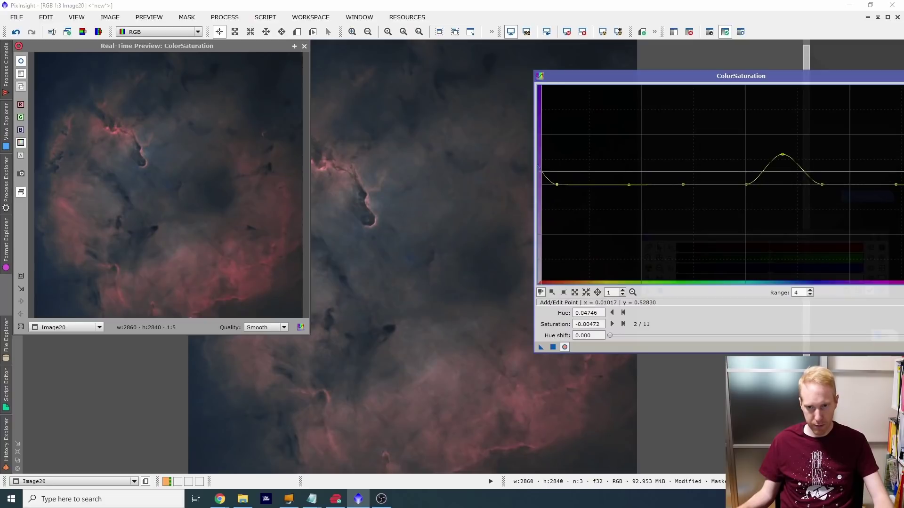
Step: Compare the gentler saturation curve on and off, apply it to the starless image, and inspect the nebula at full size
{"action": "left_click", "coordinate": [565, 347]}
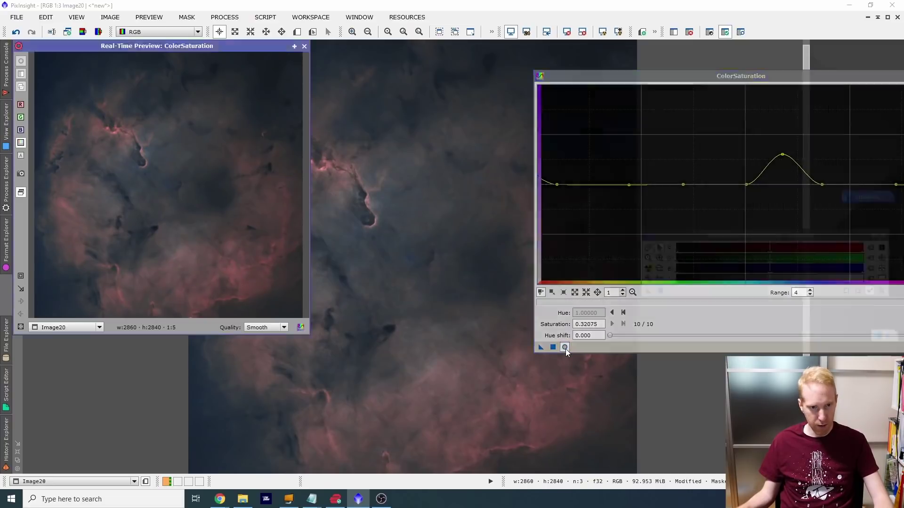
{"action": "left_click", "coordinate": [565, 347]}
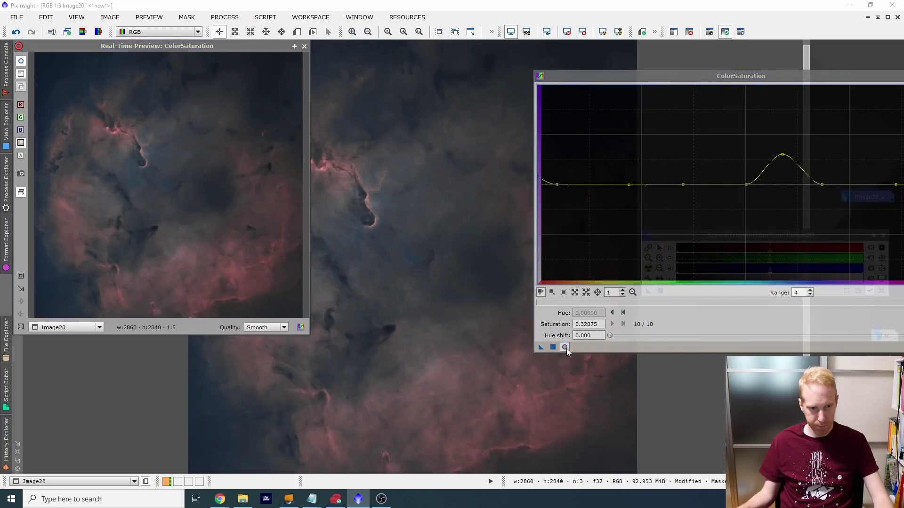
{"action": "left_click", "coordinate": [304, 46]}
{"action": "left_click_drag", "start_coordinate": [542, 347], "coordinate": [413, 234]}
{"action": "scroll", "coordinate": [424, 215], "scroll_direction": "up", "scroll_amount": 2}
{"action": "scroll", "coordinate": [425, 211], "scroll_direction": "down", "scroll_amount": 4}
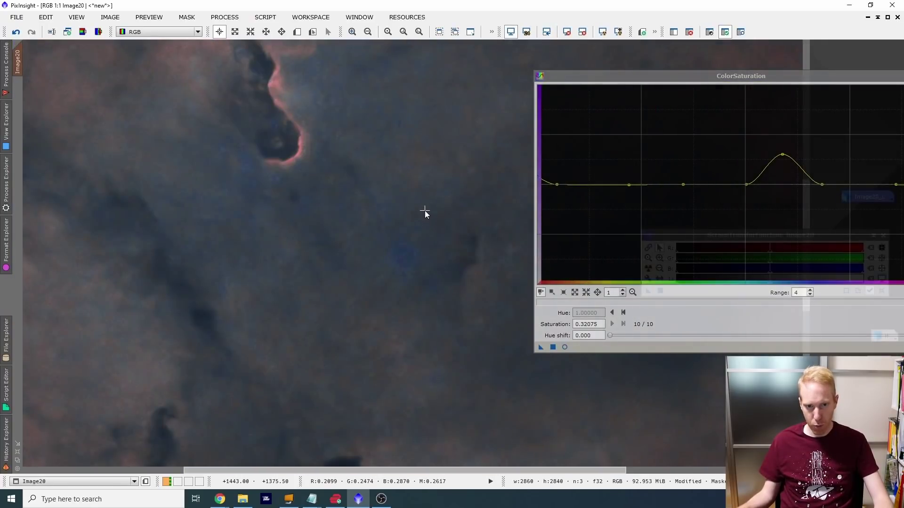
{"action": "scroll", "coordinate": [425, 211], "scroll_direction": "up", "scroll_amount": 2}
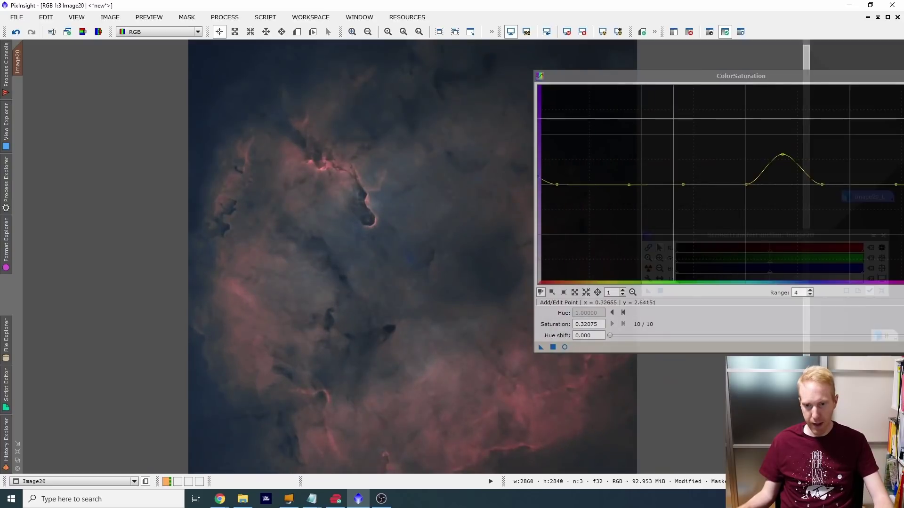
Step: Close ColorSaturation and remove the lightness mask from the starless image
{"action": "left_click_drag", "start_coordinate": [880, 83], "coordinate": [556, 101]}
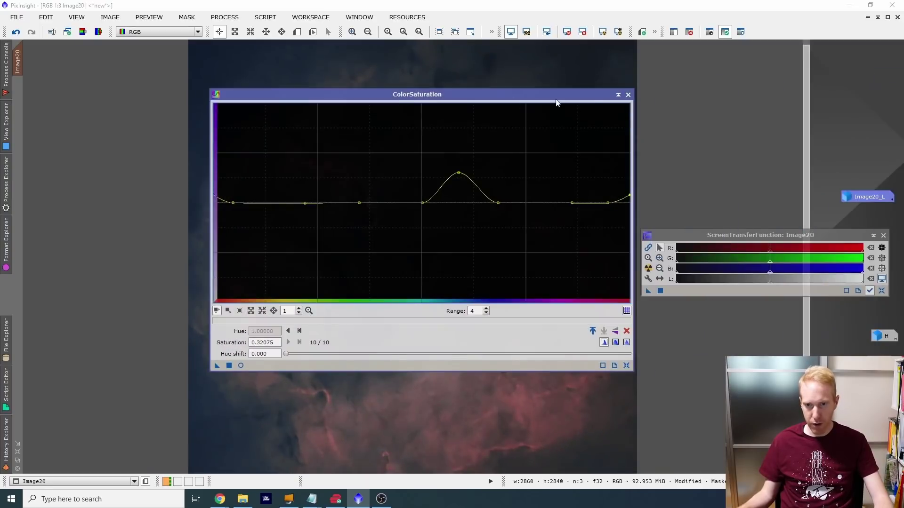
{"action": "left_click", "coordinate": [628, 95]}
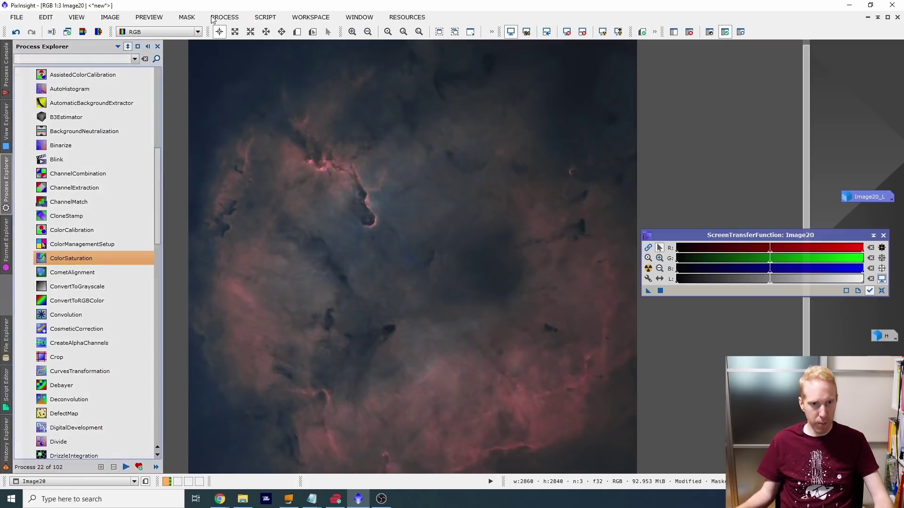
{"action": "left_click", "coordinate": [194, 16]}
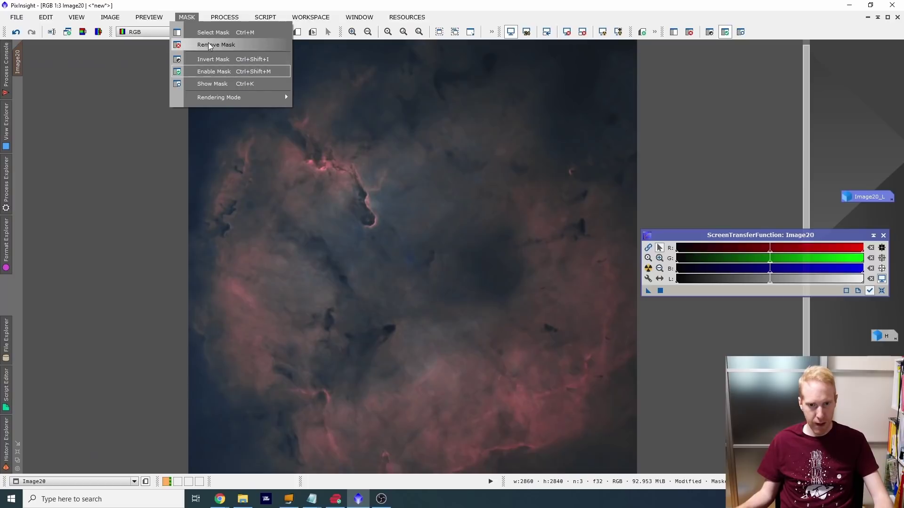
{"action": "left_click", "coordinate": [211, 43]}
Step: Preview a mild contrast curve in CurvesTransformation, raising input 0.59 to about 0.64 and lowering input 0.065 to about 0.057
{"action": "mouse_move", "coordinate": [4, 186]}
{"action": "scroll", "coordinate": [88, 191], "scroll_direction": "up", "scroll_amount": 5}
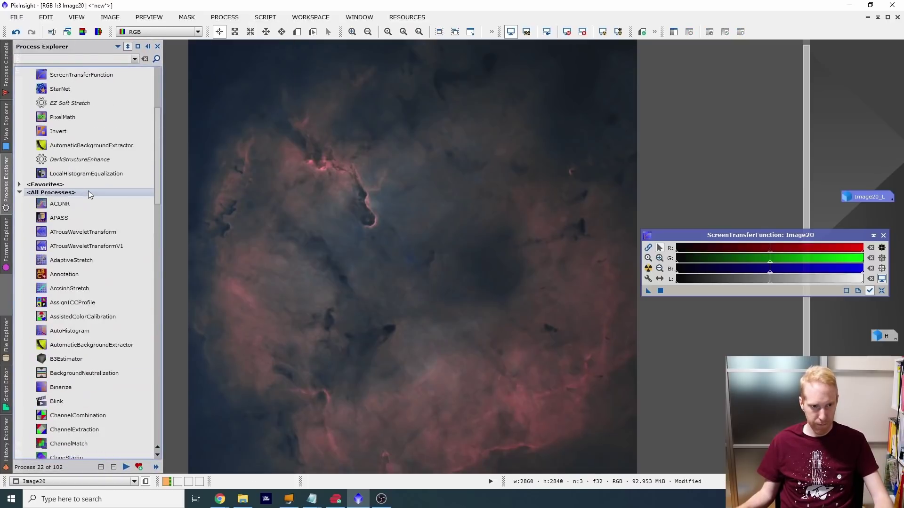
{"action": "double_click", "coordinate": [88, 191]}
{"action": "left_click_drag", "start_coordinate": [791, 150], "coordinate": [765, 172]}
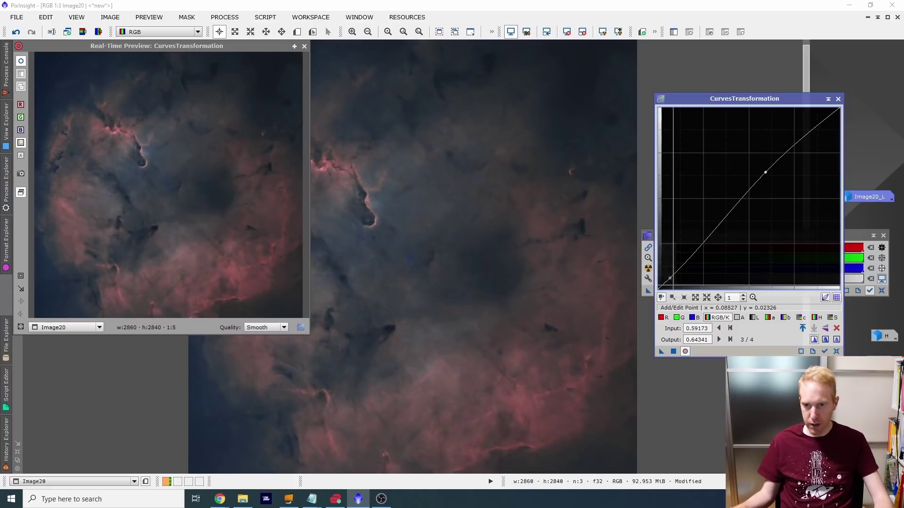
{"action": "left_click_drag", "start_coordinate": [669, 279], "coordinate": [670, 278]}
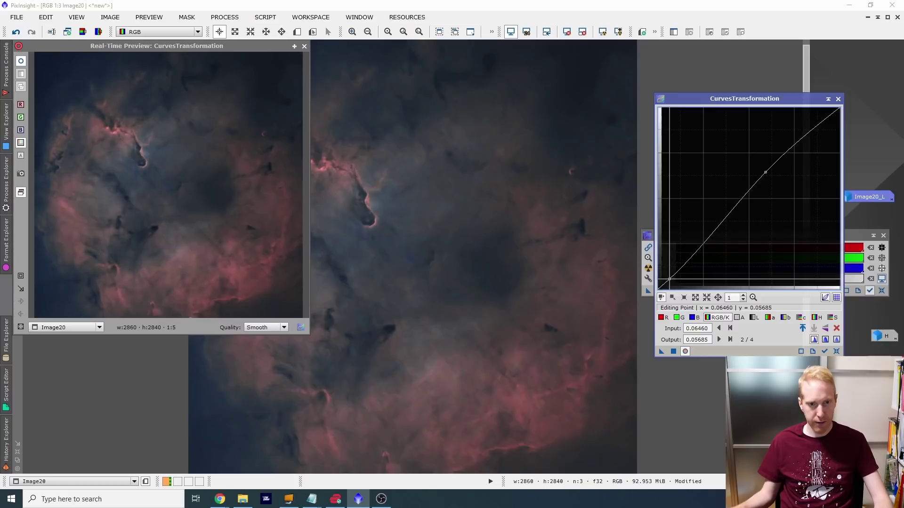
Step: Compare the contrast curve on and off in the real-time preview, apply it to the starless image, and close CurvesTransformation
{"action": "left_click", "coordinate": [685, 352]}
{"action": "left_click", "coordinate": [686, 352]}
{"action": "left_click", "coordinate": [685, 352]}
{"action": "left_click", "coordinate": [685, 351]}
{"action": "left_click", "coordinate": [686, 352]}
{"action": "left_click", "coordinate": [685, 352]}
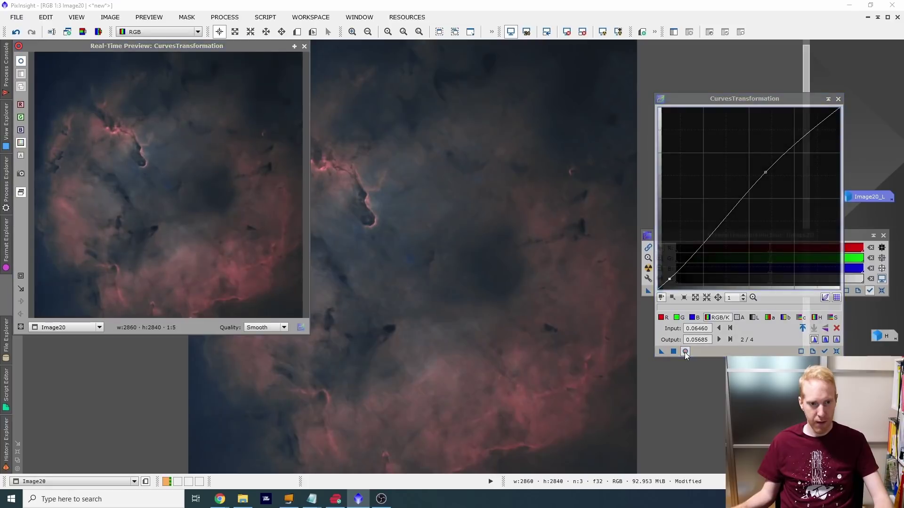
{"action": "left_click", "coordinate": [304, 46]}
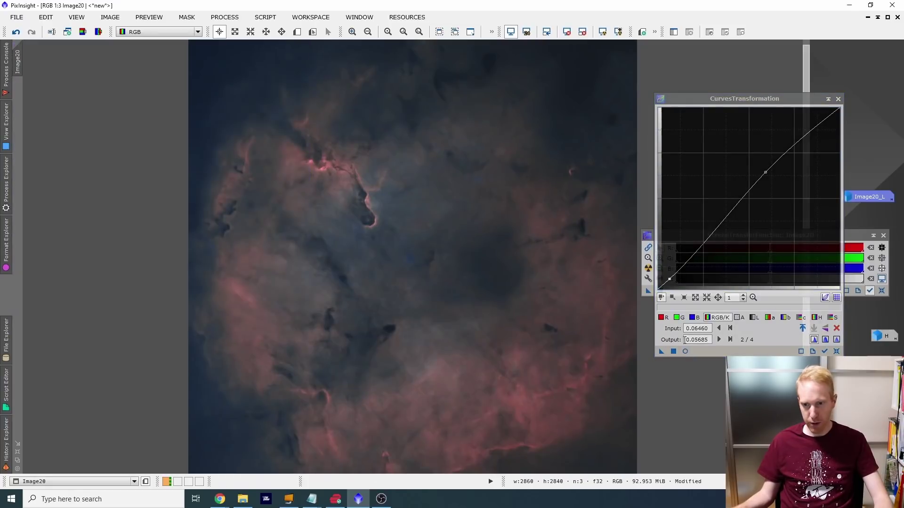
{"action": "left_click", "coordinate": [673, 352]}
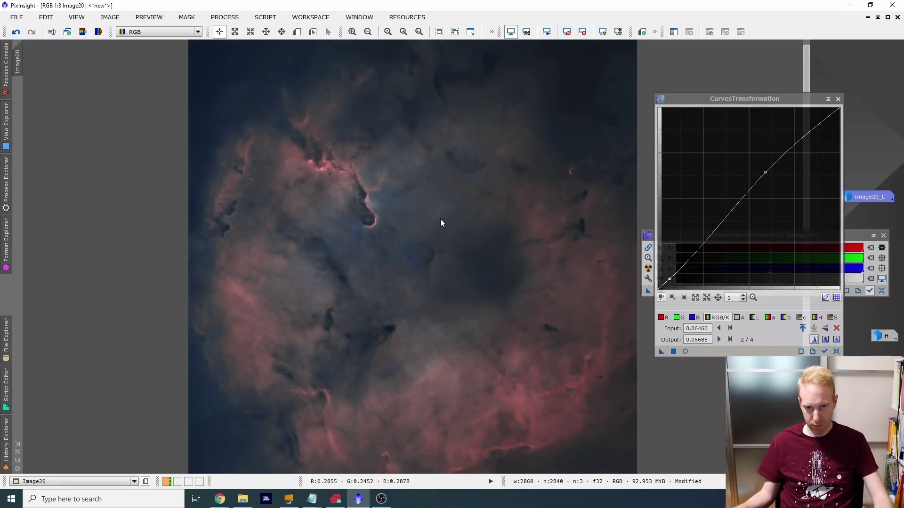
{"action": "left_click", "coordinate": [839, 100]}
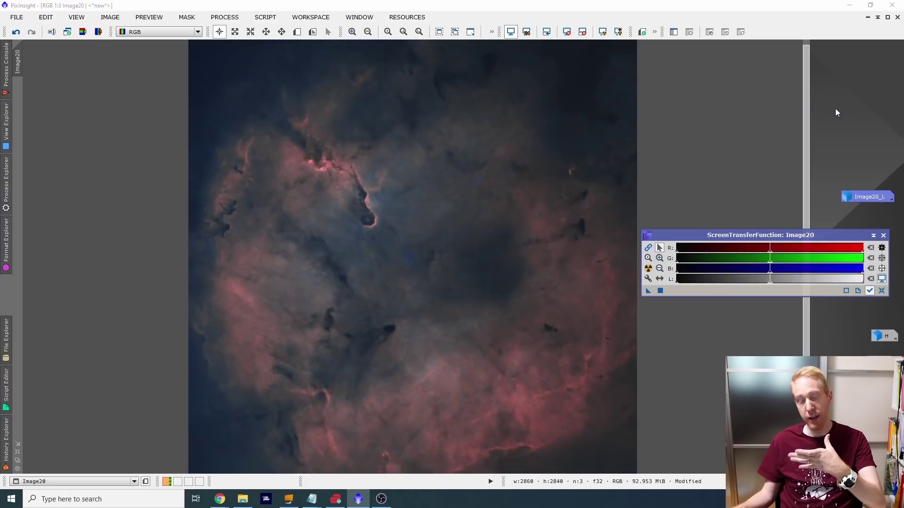
Step: Apply LocalHistogramEqualization to the starless Image20 with kernel radius 130, contrast limit 1.2 and amount 1.000
{"action": "left_click", "coordinate": [5, 184]}
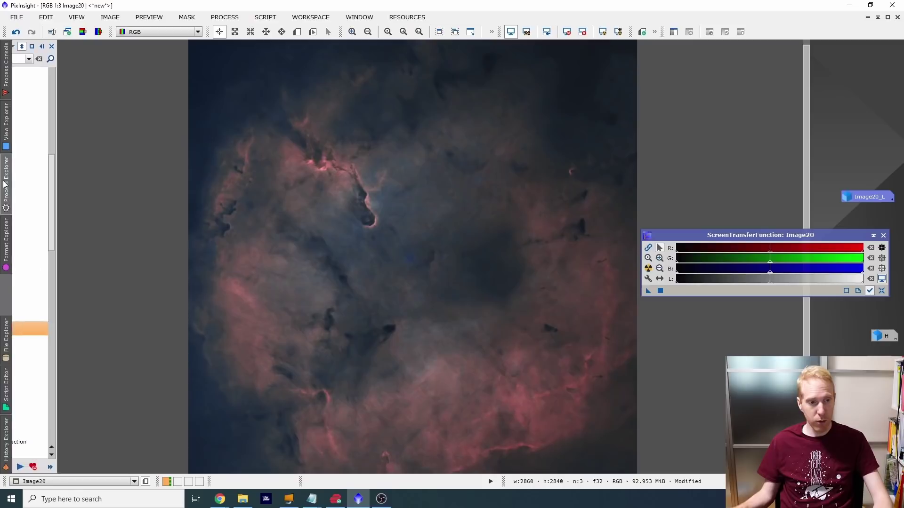
{"action": "scroll", "coordinate": [98, 222], "scroll_direction": "down", "scroll_amount": 7}
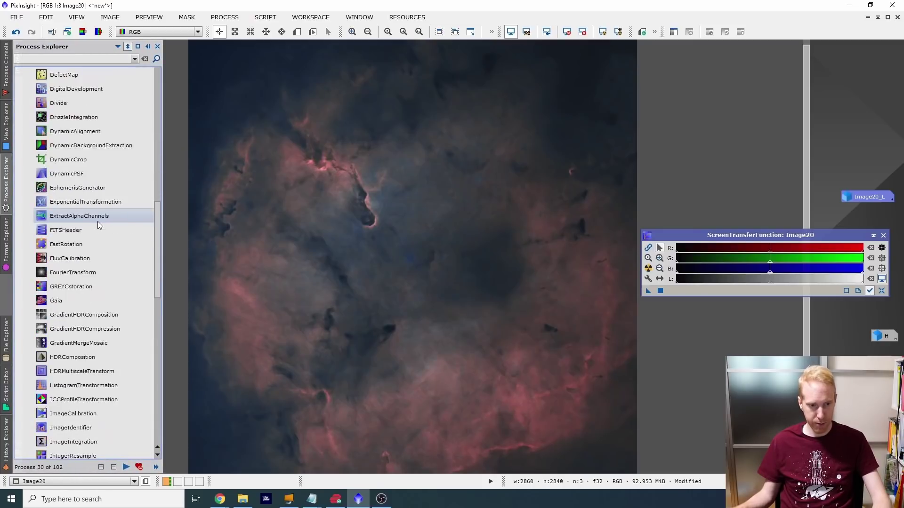
{"action": "scroll", "coordinate": [96, 224], "scroll_direction": "down", "scroll_amount": 5}
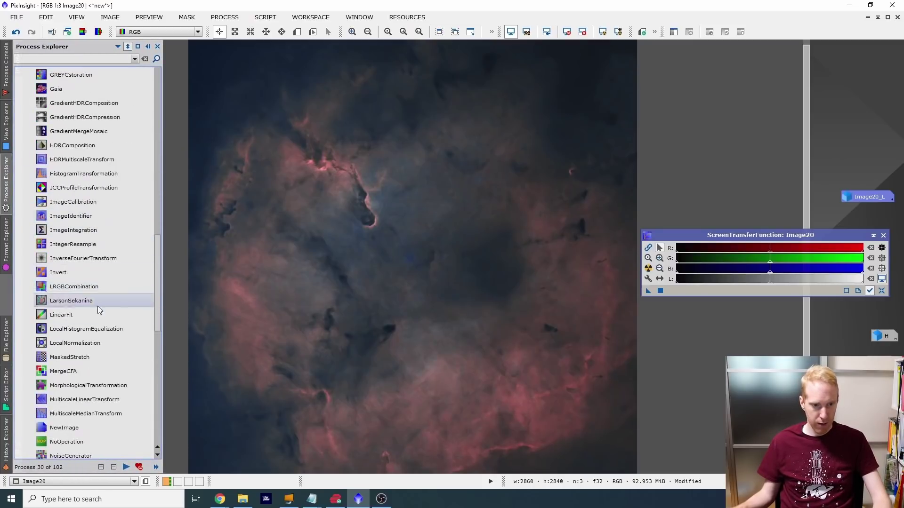
{"action": "double_click", "coordinate": [96, 329]}
{"action": "left_click_drag", "start_coordinate": [772, 258], "coordinate": [708, 146]}
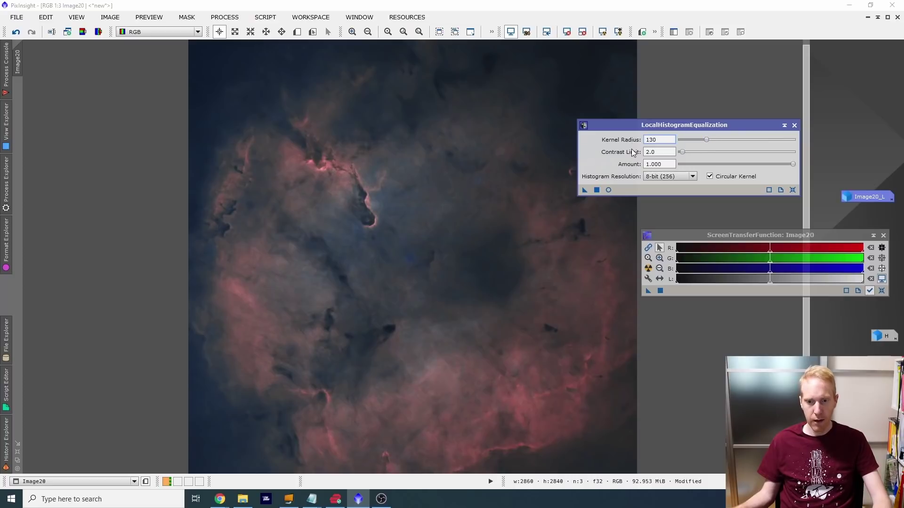
{"action": "type", "text": "1.2"}
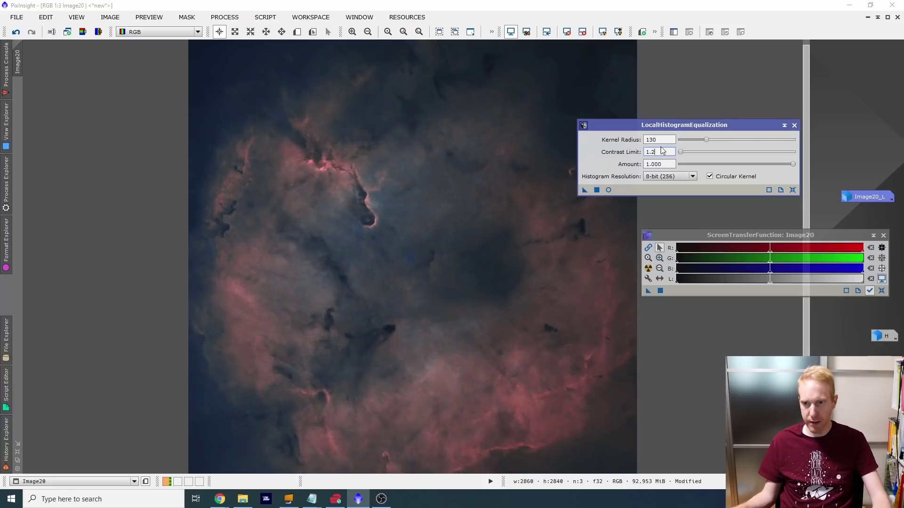
{"action": "mouse_move", "coordinate": [585, 189]}
{"action": "left_mouse_down"}
{"action": "mouse_move", "coordinate": [434, 233]}
{"action": "mouse_move", "coordinate": [469, 235]}
{"action": "left_mouse_up"}
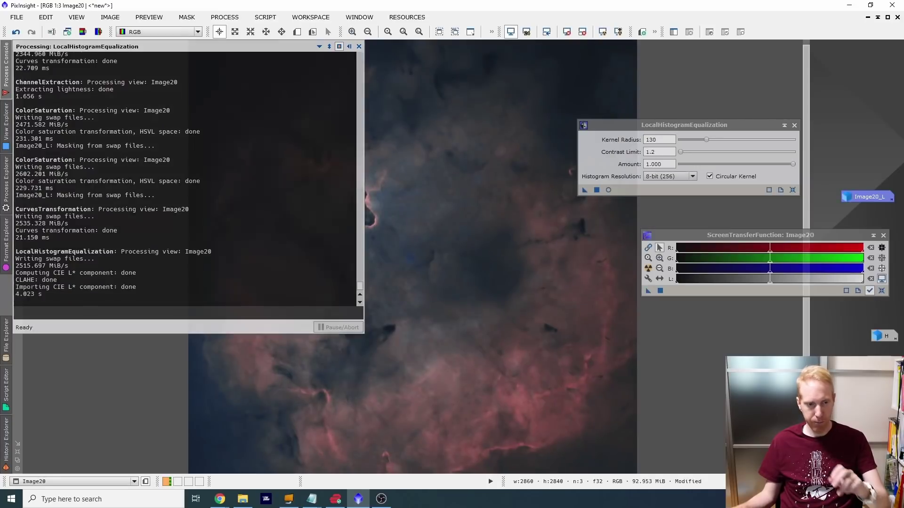
Step: Compare the starless image with and without the local histogram equalization, keep the equalized version, and close LocalHistogramEqualization
{"action": "left_click", "coordinate": [17, 32]}
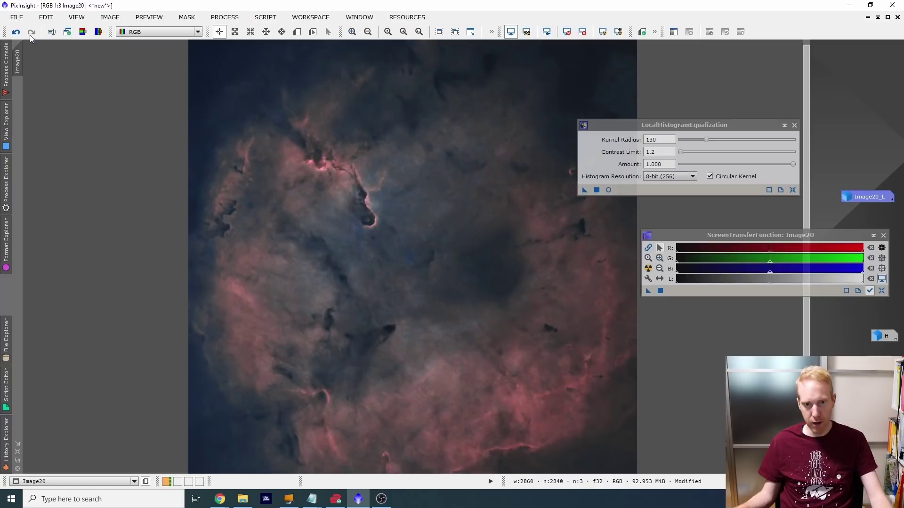
{"action": "scroll", "coordinate": [485, 184], "scroll_direction": "down", "scroll_amount": 1}
{"action": "scroll", "coordinate": [485, 185], "scroll_direction": "up", "scroll_amount": 1}
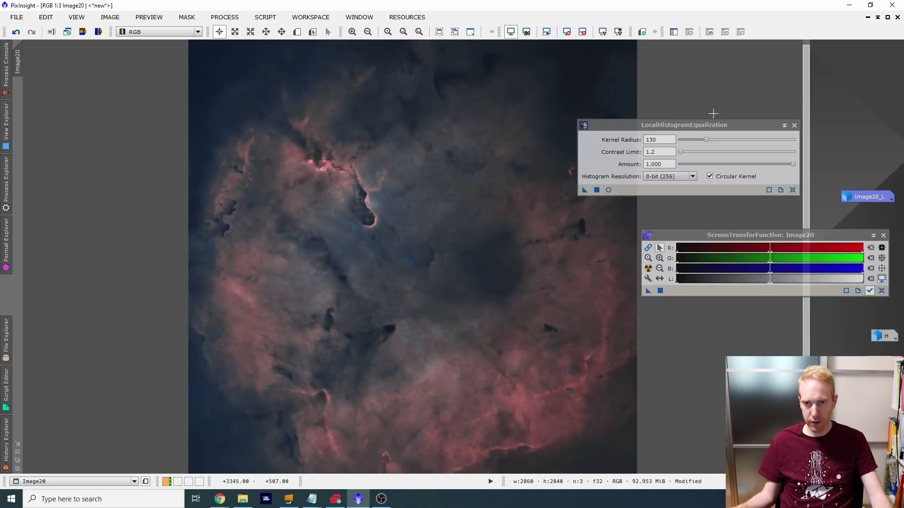
{"action": "left_click_drag", "start_coordinate": [703, 125], "coordinate": [719, 78]}
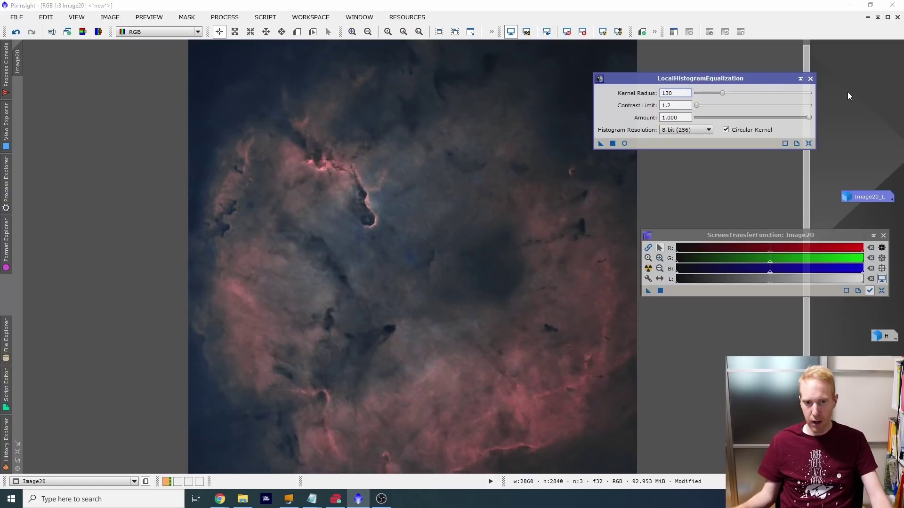
{"action": "left_click", "coordinate": [810, 79]}
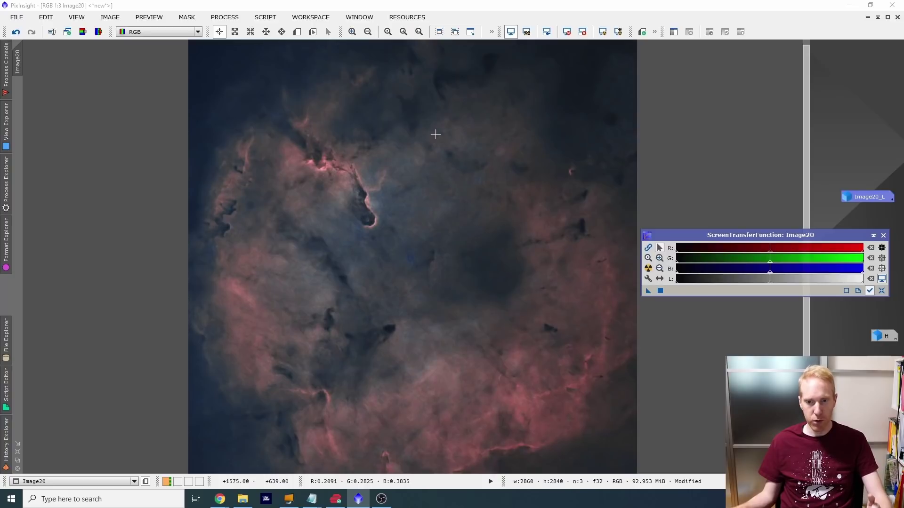
Step: Run the DarkStructureEnhance script on Image20 with 8 layers to remove, amount 0.1 and 1 iteration
{"action": "left_click", "coordinate": [264, 18]}
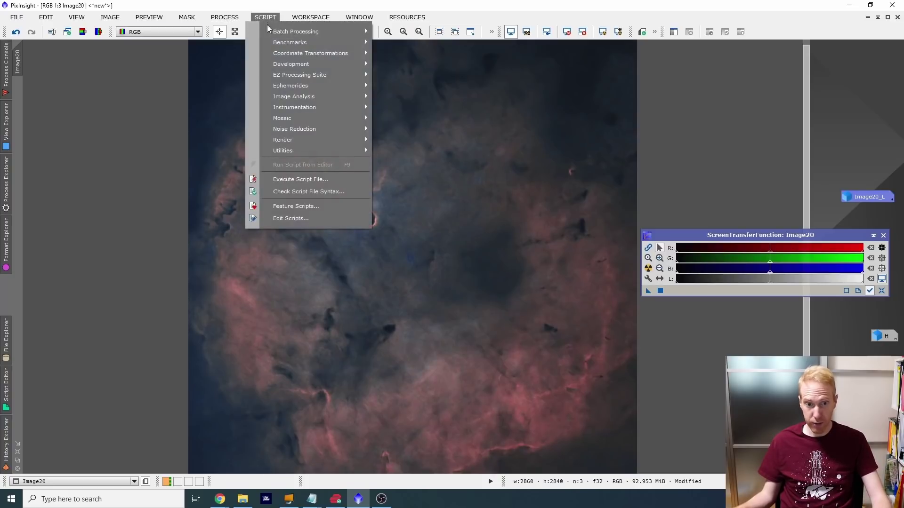
{"action": "mouse_move", "coordinate": [303, 149]}
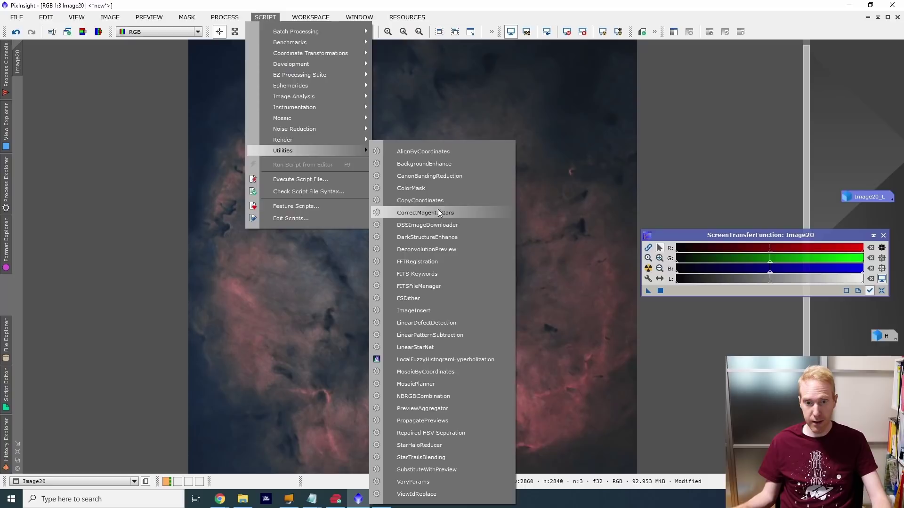
{"action": "left_click", "coordinate": [420, 239]}
{"action": "left_click_drag", "start_coordinate": [410, 163], "coordinate": [624, 66]}
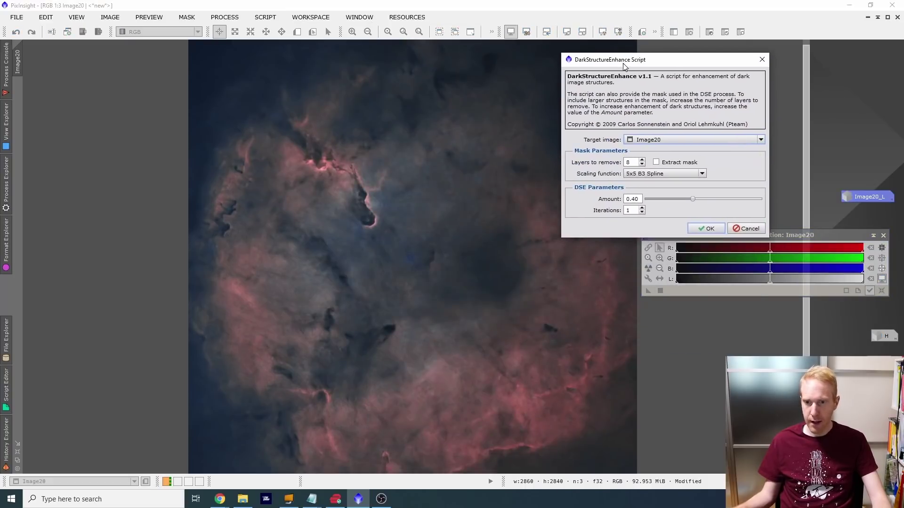
{"action": "left_click_drag", "start_coordinate": [693, 200], "coordinate": [665, 200]}
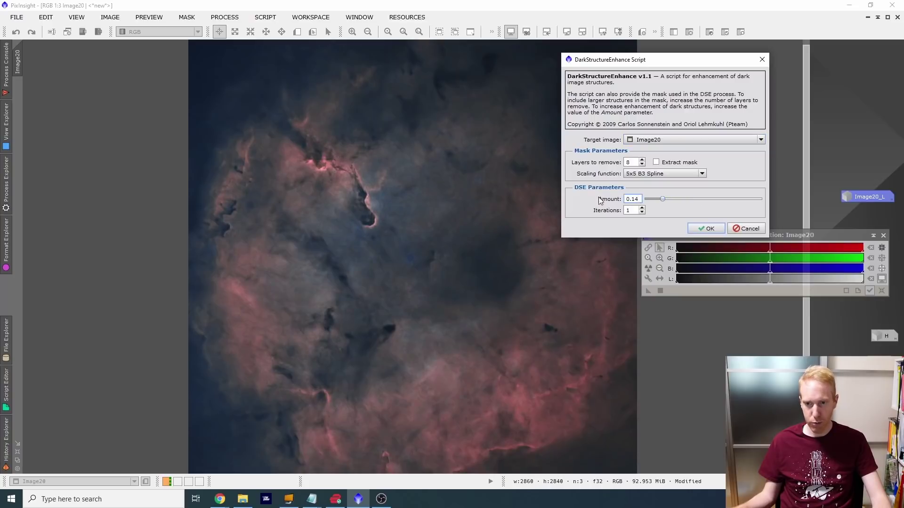
{"action": "type", "text": "0.2"}
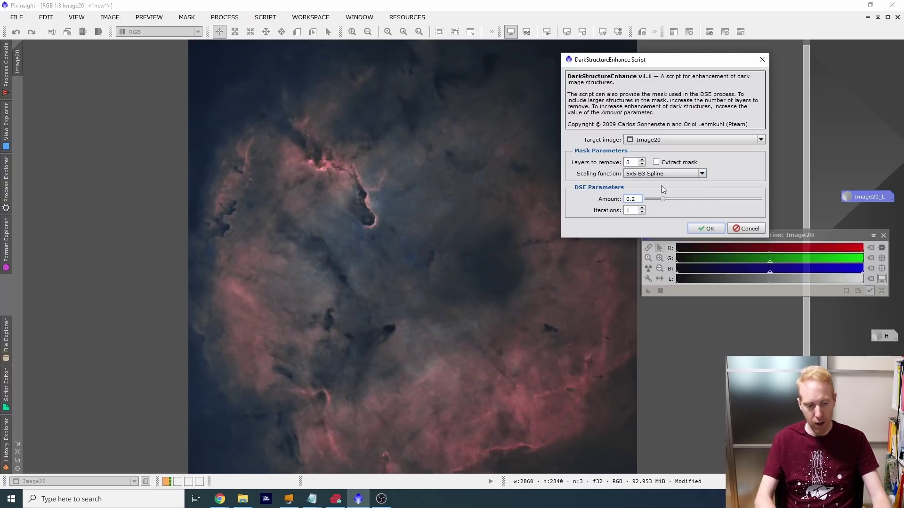
{"action": "key", "text": "BackSpace"}
{"action": "type", "text": "1"}
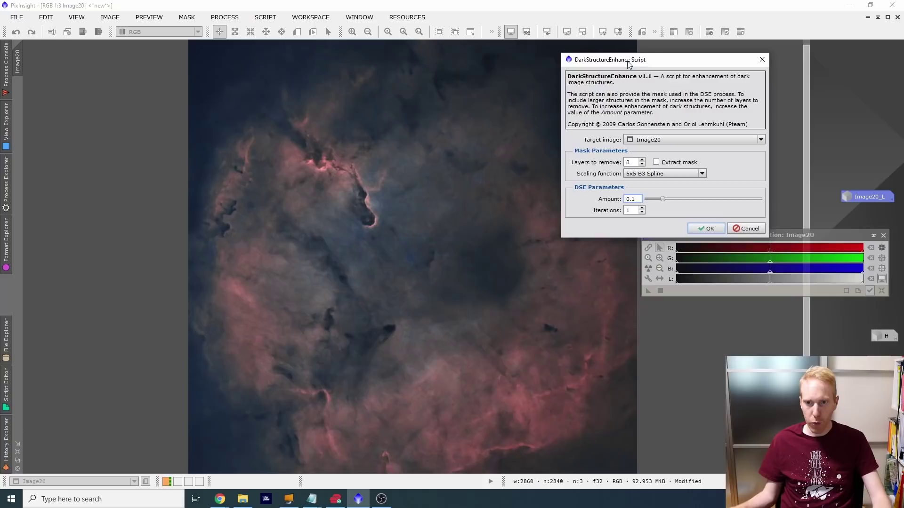
{"action": "left_click_drag", "start_coordinate": [629, 64], "coordinate": [773, 64]}
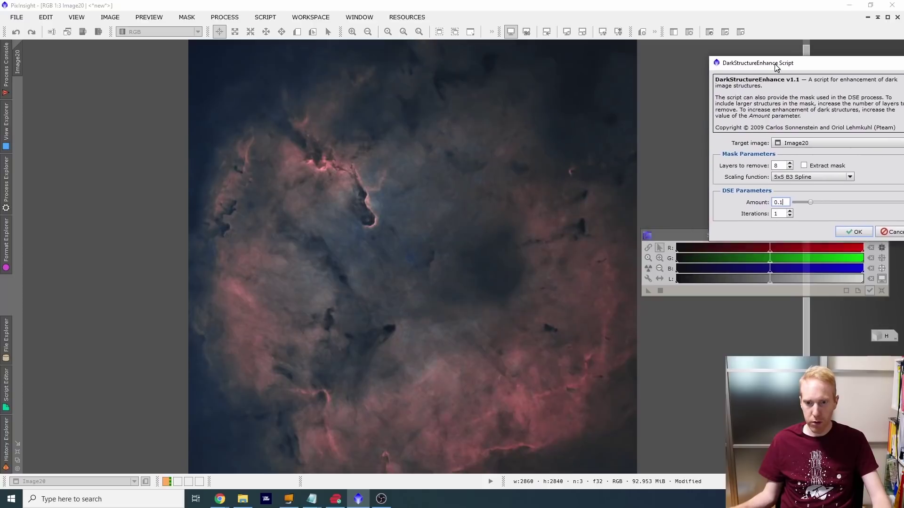
{"action": "left_click", "coordinate": [854, 229]}
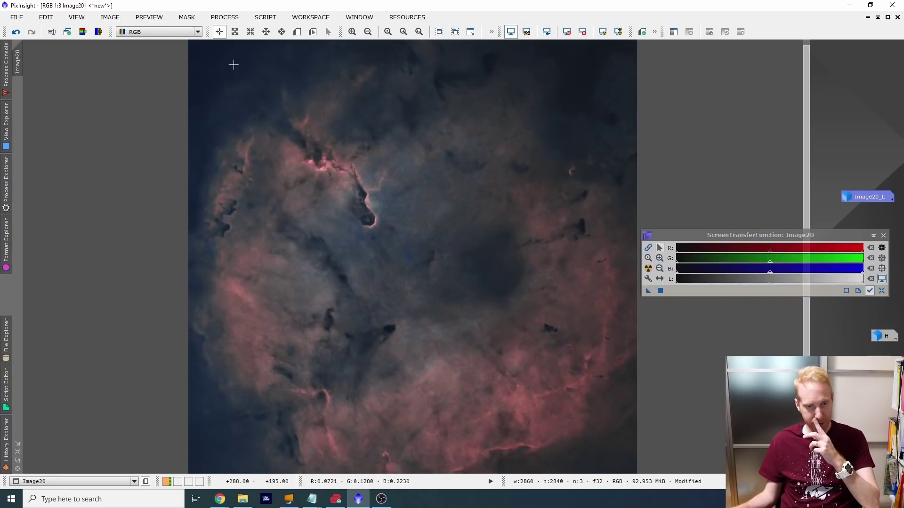
Step: Compare the nebula before and after the dark structure enhancement and inspect it at different magnifications
{"action": "left_click", "coordinate": [29, 36]}
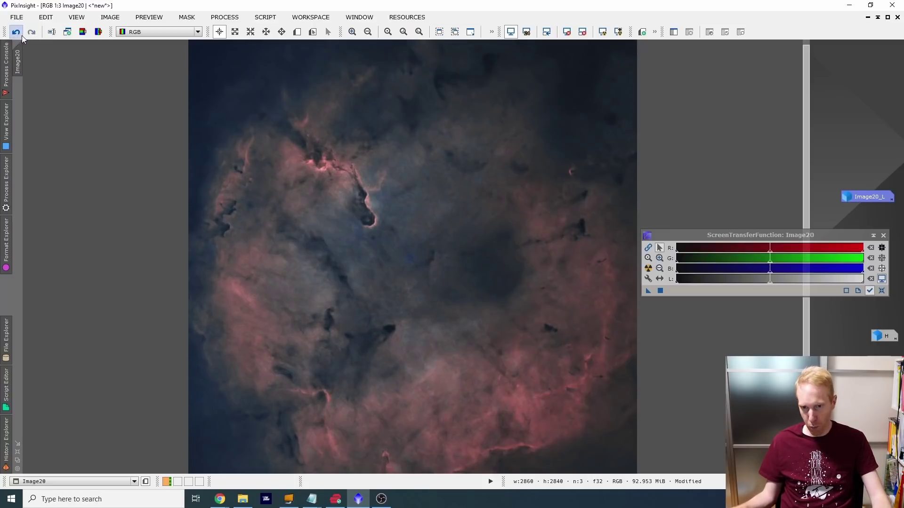
{"action": "scroll", "coordinate": [438, 257], "scroll_direction": "up", "scroll_amount": 1}
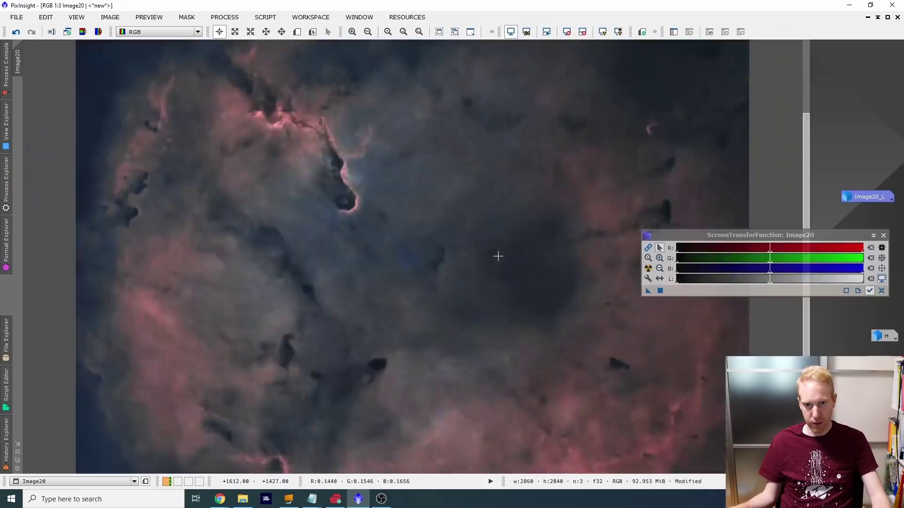
{"action": "scroll", "coordinate": [498, 256], "scroll_direction": "down", "scroll_amount": 4}
{"action": "scroll", "coordinate": [498, 254], "scroll_direction": "up", "scroll_amount": 3}
{"action": "scroll", "coordinate": [498, 253], "scroll_direction": "down", "scroll_amount": 1}
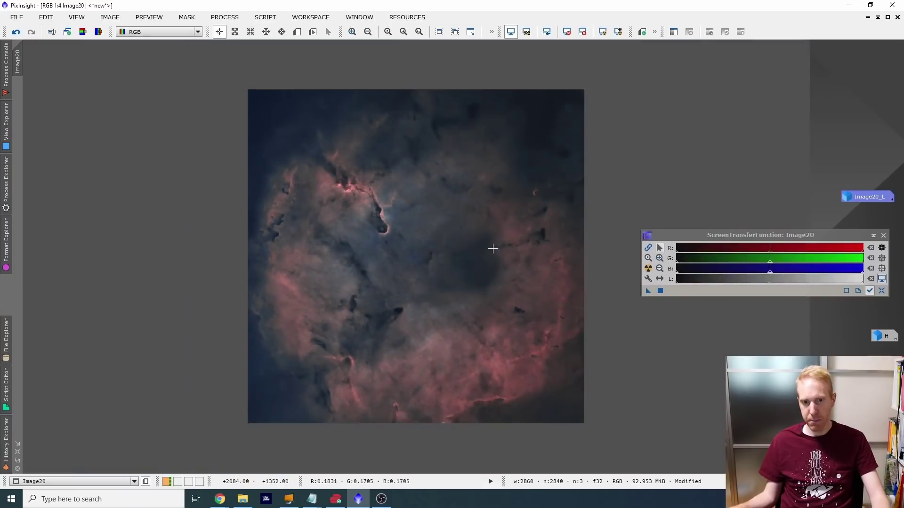
Step: Add the stars back to Image20 using the PixelMath expression $T+star_mask with the target image replaced, and close PixelMath
{"action": "left_click_drag", "start_coordinate": [781, 237], "coordinate": [753, 109]}
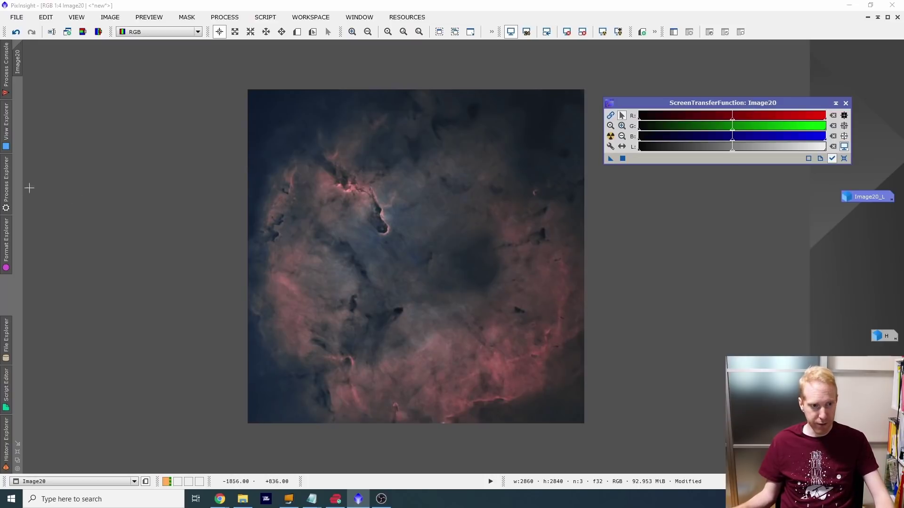
{"action": "left_click", "coordinate": [5, 185]}
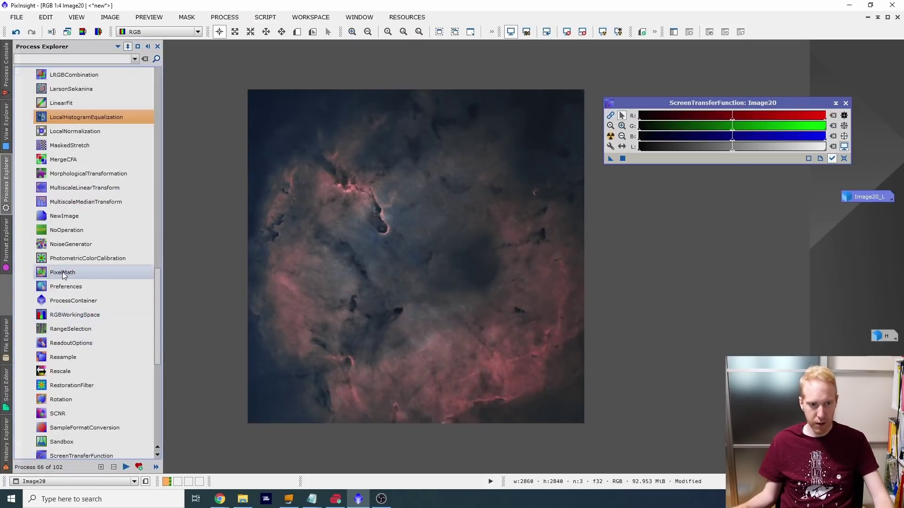
{"action": "double_click", "coordinate": [141, 272]}
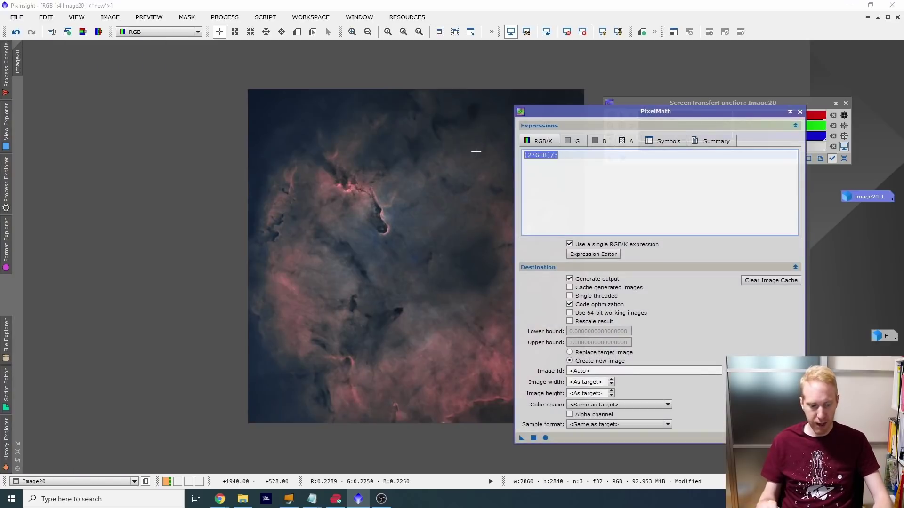
{"action": "type", "text": "$T+star_mask"}
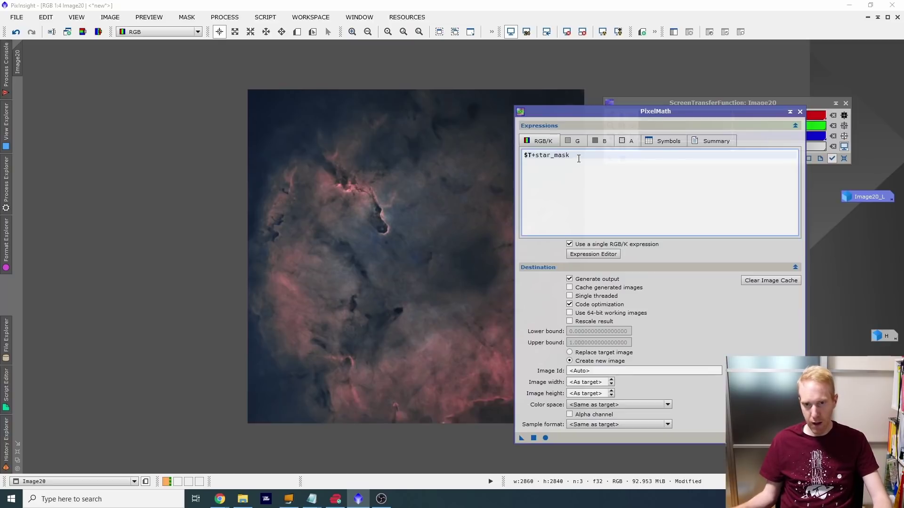
{"action": "left_click_drag", "start_coordinate": [577, 160], "coordinate": [524, 155]}
{"action": "left_click", "coordinate": [616, 405]}
{"action": "left_click", "coordinate": [608, 414]}
{"action": "left_click", "coordinate": [578, 353]}
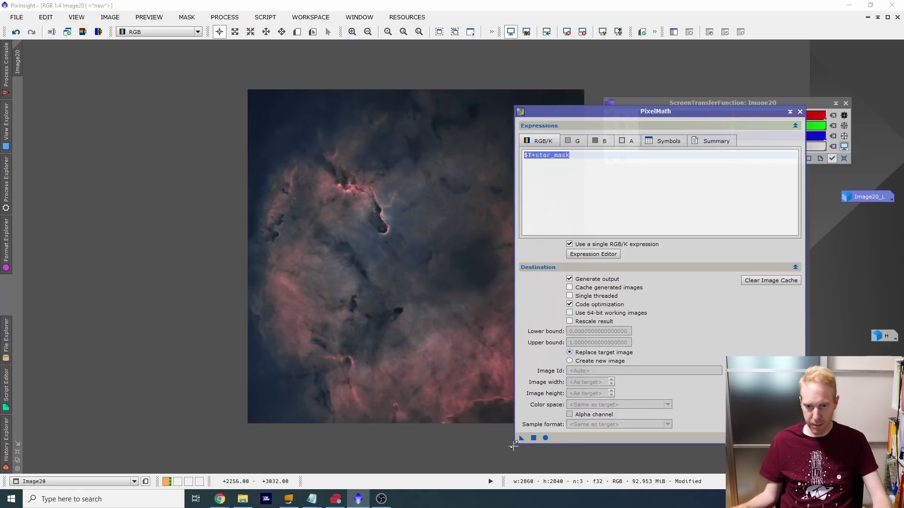
{"action": "mouse_move", "coordinate": [522, 438]}
{"action": "left_mouse_down"}
{"action": "mouse_move", "coordinate": [410, 289]}
{"action": "mouse_move", "coordinate": [398, 226]}
{"action": "left_mouse_up"}
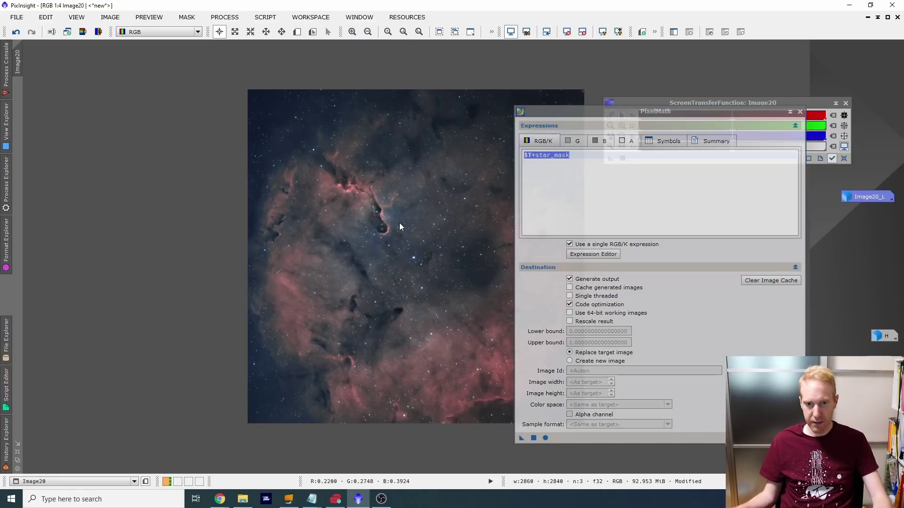
{"action": "left_click", "coordinate": [800, 112]}
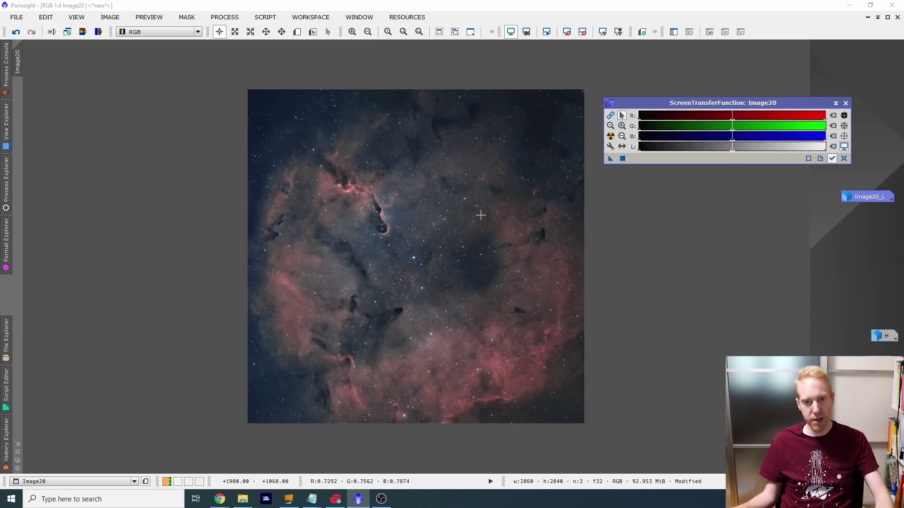
Step: Run the EZ Star Reduction script on Image20 in Morphological Selection mode with 5 iterations and no supplied StarNet star mask
{"action": "left_click", "coordinate": [265, 18]}
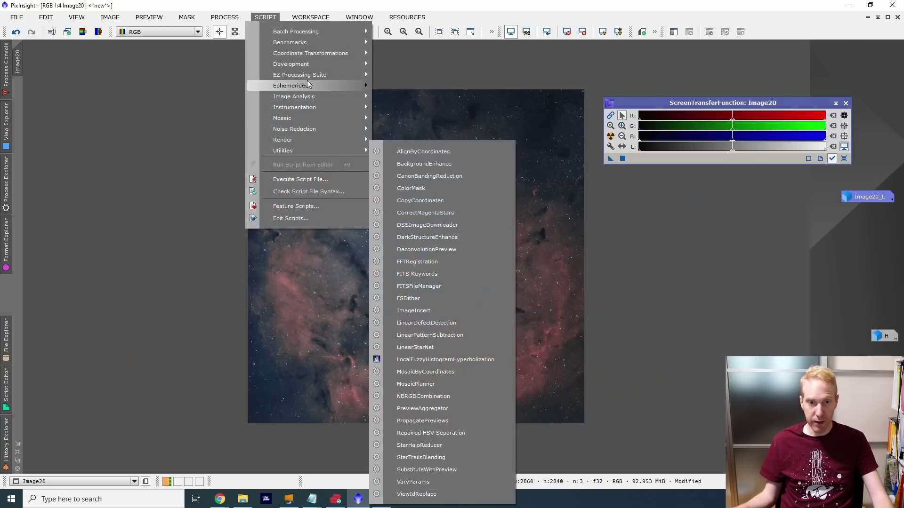
{"action": "mouse_move", "coordinate": [302, 75]}
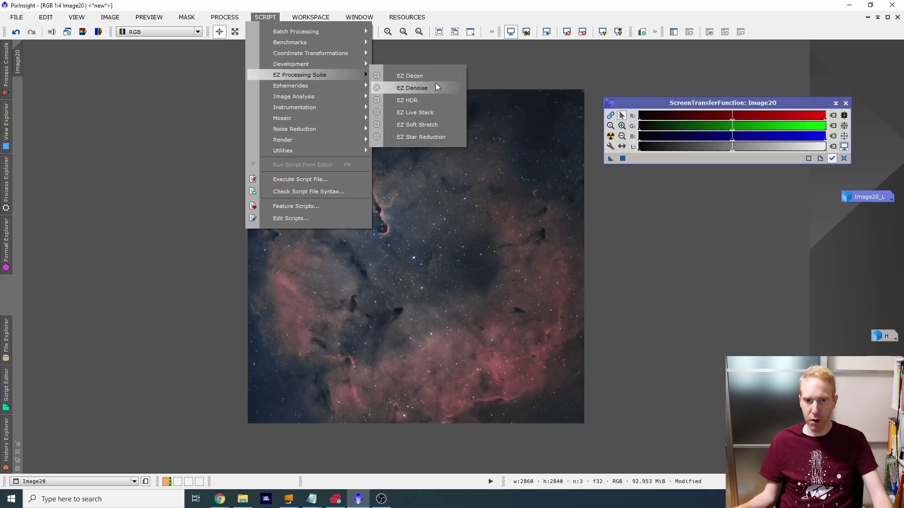
{"action": "left_click", "coordinate": [442, 137]}
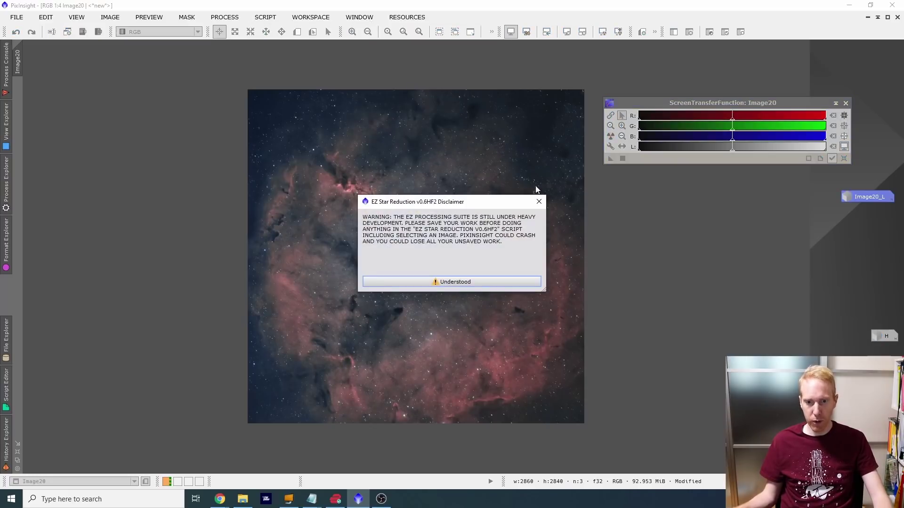
{"action": "left_click", "coordinate": [463, 281]}
{"action": "left_click", "coordinate": [415, 245]}
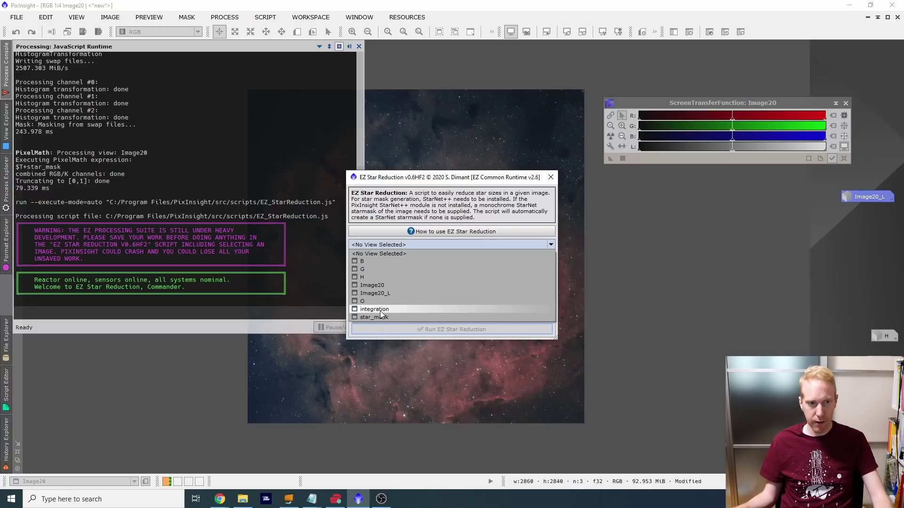
{"action": "left_click", "coordinate": [375, 286]}
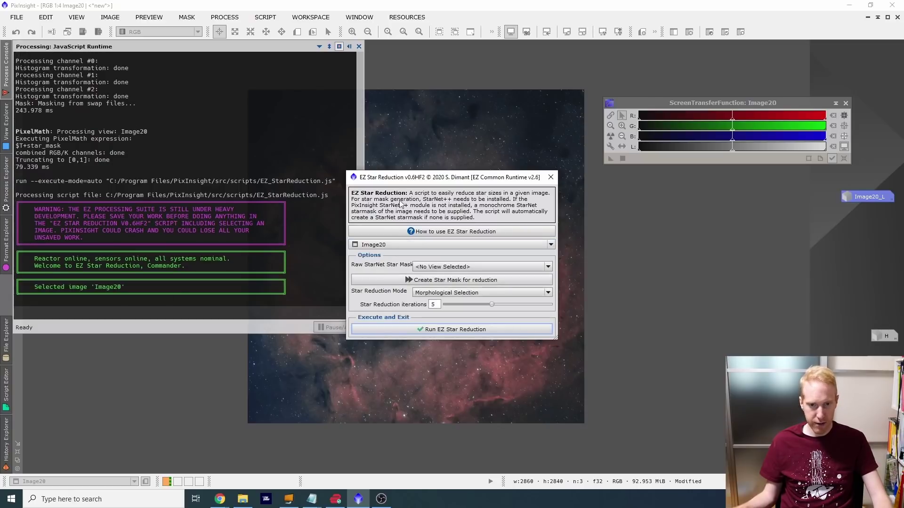
{"action": "left_click_drag", "start_coordinate": [408, 182], "coordinate": [545, 145]}
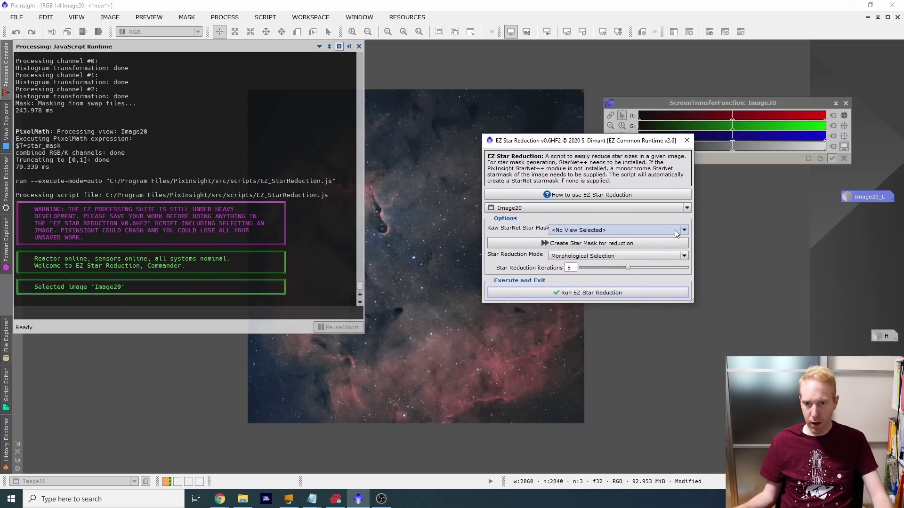
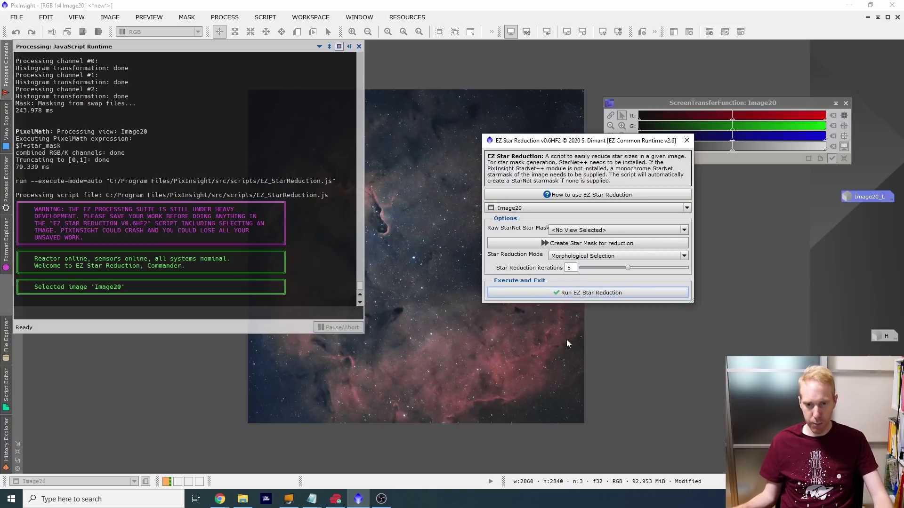
{"action": "left_click", "coordinate": [582, 296]}
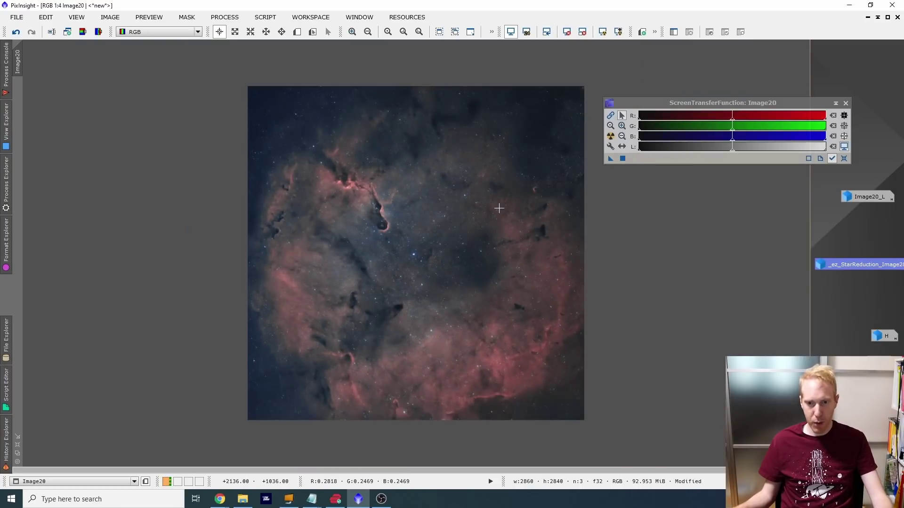
Step: Check the reduced stars in Image20 and save it as Image20.png in the Astrophotography folder
{"action": "scroll", "coordinate": [499, 208], "scroll_direction": "up", "scroll_amount": 4}
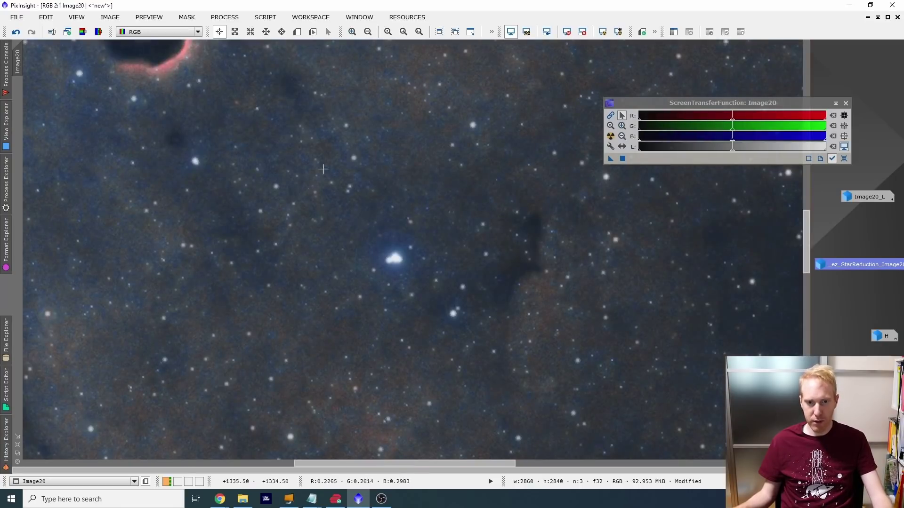
{"action": "scroll", "coordinate": [357, 176], "scroll_direction": "down", "scroll_amount": 2}
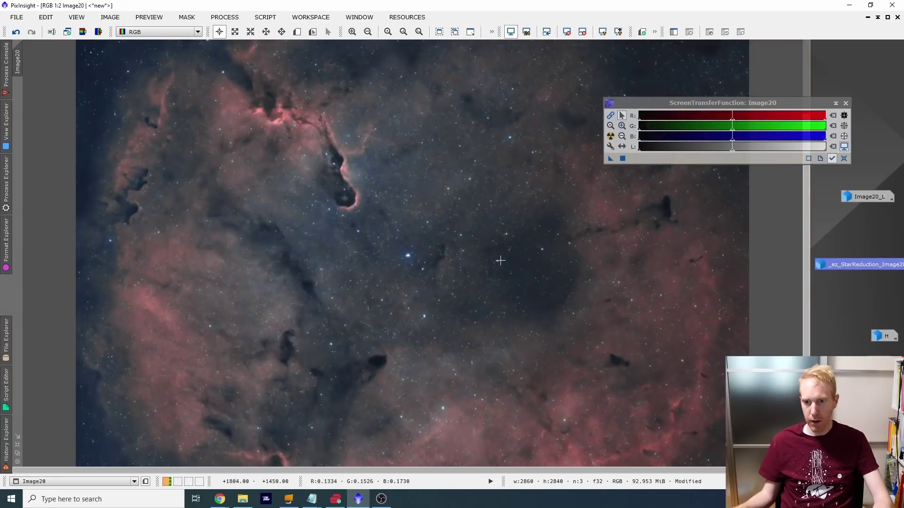
{"action": "scroll", "coordinate": [527, 249], "scroll_direction": "down", "scroll_amount": 1}
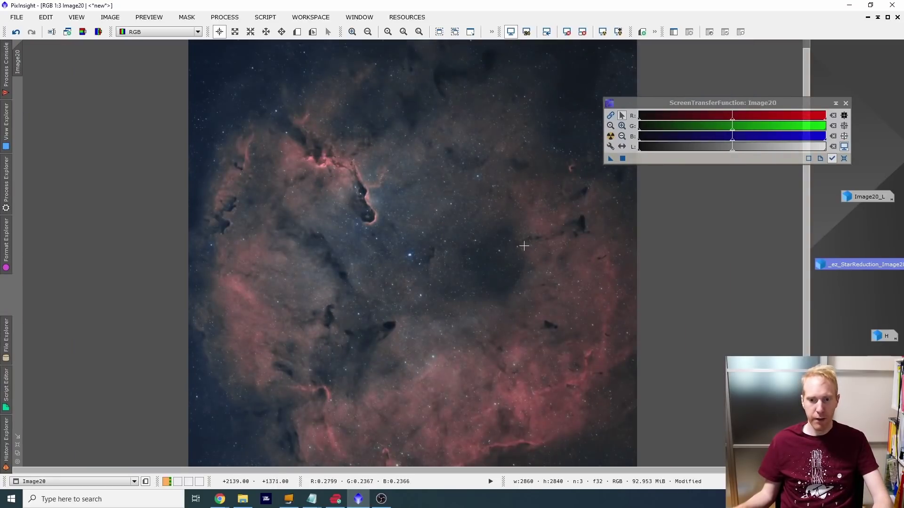
{"action": "scroll", "coordinate": [507, 223], "scroll_direction": "down", "scroll_amount": 1}
{"action": "scroll", "coordinate": [506, 223], "scroll_direction": "up", "scroll_amount": 1}
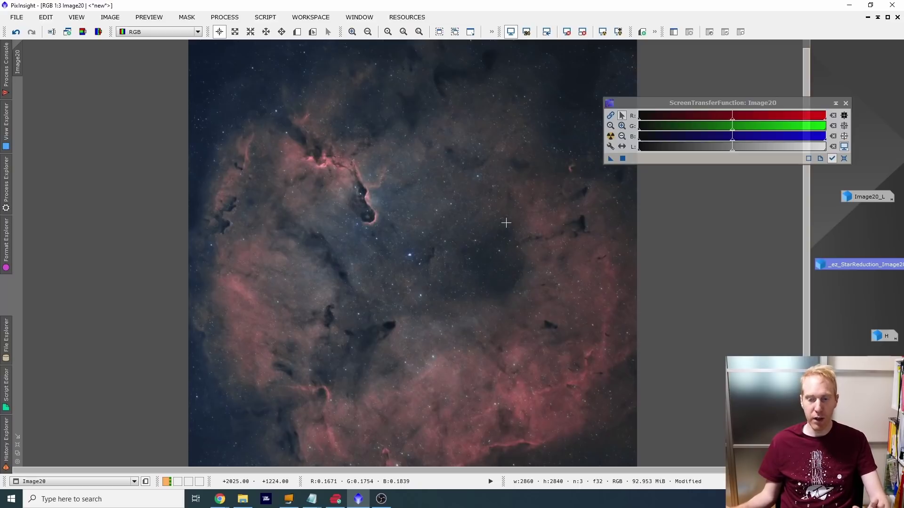
{"action": "left_click_drag", "start_coordinate": [718, 104], "coordinate": [794, 86]}
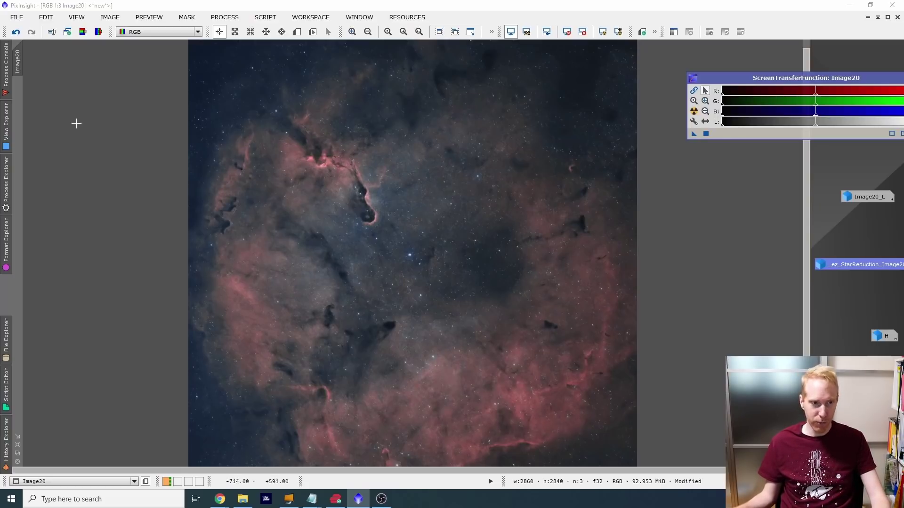
{"action": "left_click", "coordinate": [17, 18]}
{"action": "left_click", "coordinate": [66, 111]}
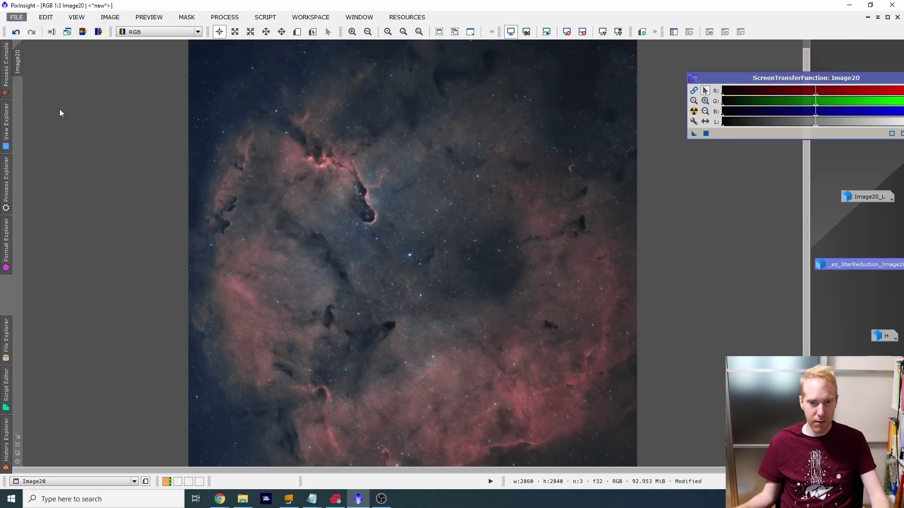
{"action": "left_click", "coordinate": [370, 251]}
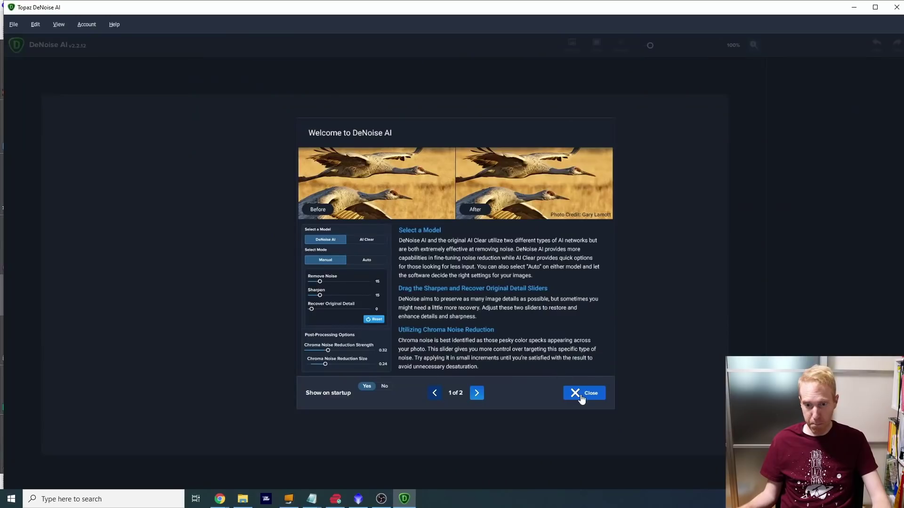
Step: Switch to Topaz DeNoise AI, dismiss its welcome screen, maximize it and open Image20.png from the Astrophotography folder
{"action": "left_click", "coordinate": [582, 398]}
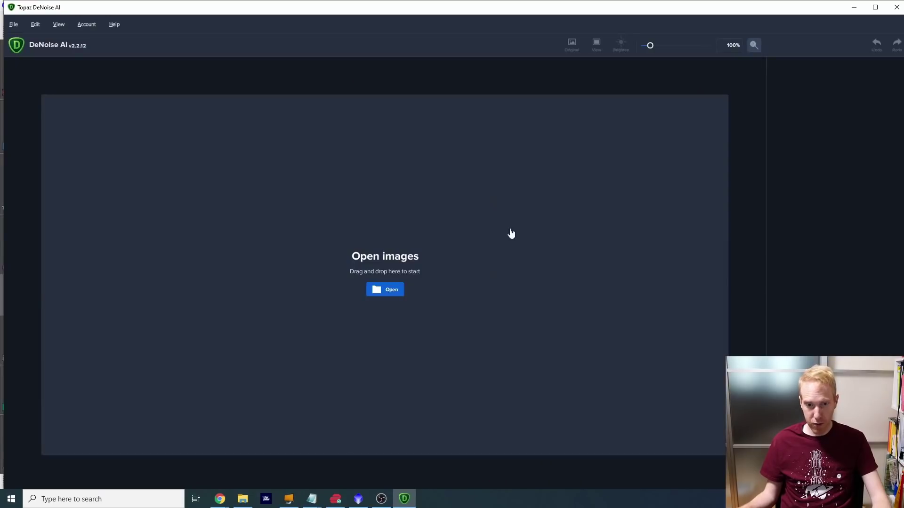
{"action": "left_click", "coordinate": [875, 7]}
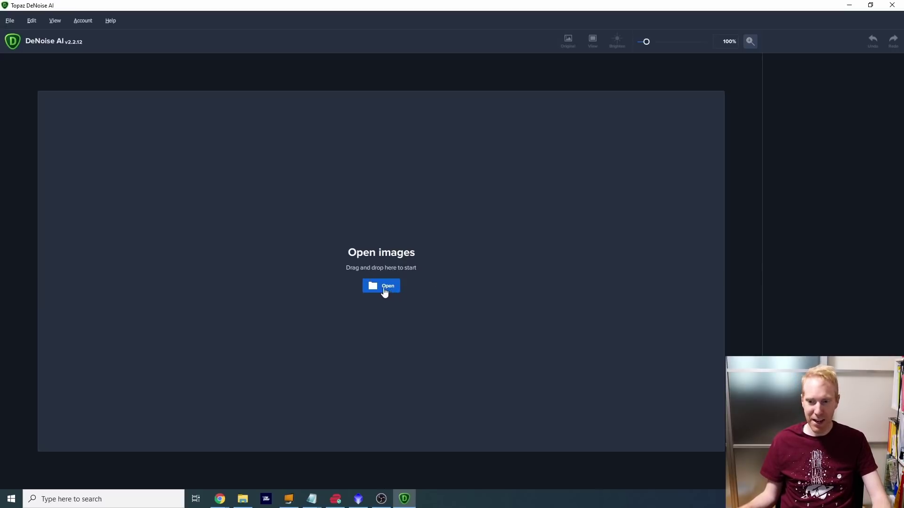
{"action": "left_click", "coordinate": [377, 290]}
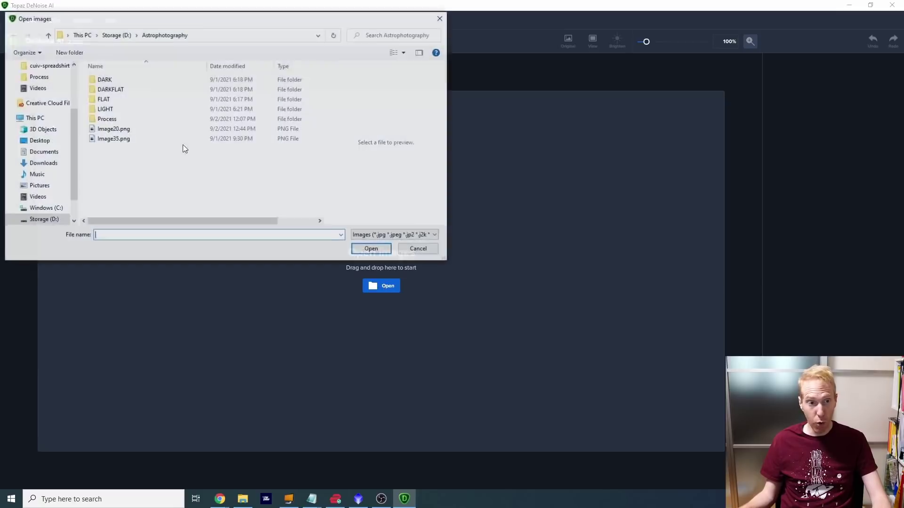
{"action": "left_click", "coordinate": [120, 132]}
{"action": "double_click", "coordinate": [120, 132]}
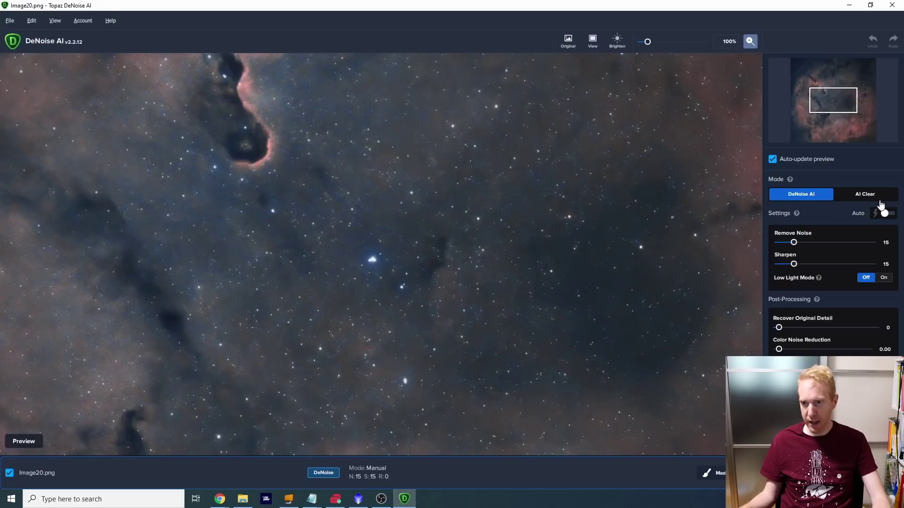
Step: Set noise reduction to AI Clear mode with Remove Noise at Med, and compare the preview with the original
{"action": "left_click", "coordinate": [865, 198]}
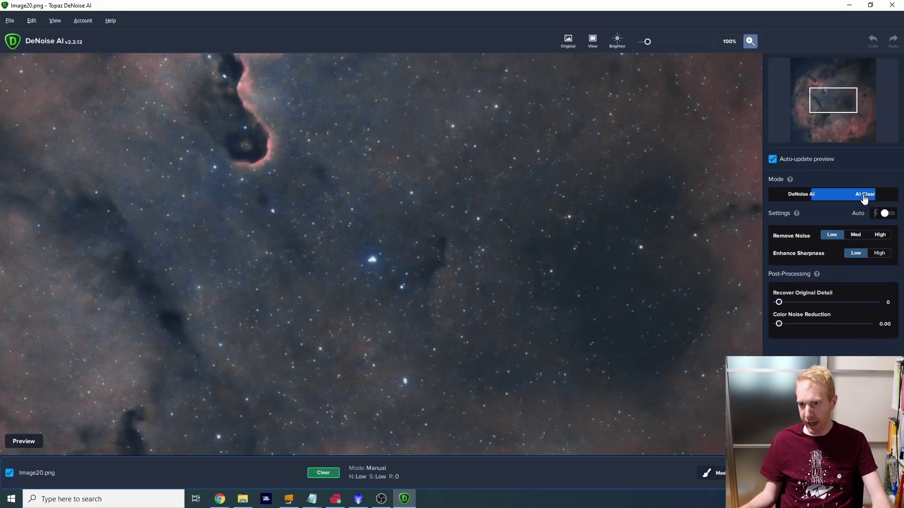
{"action": "left_click", "coordinate": [857, 236]}
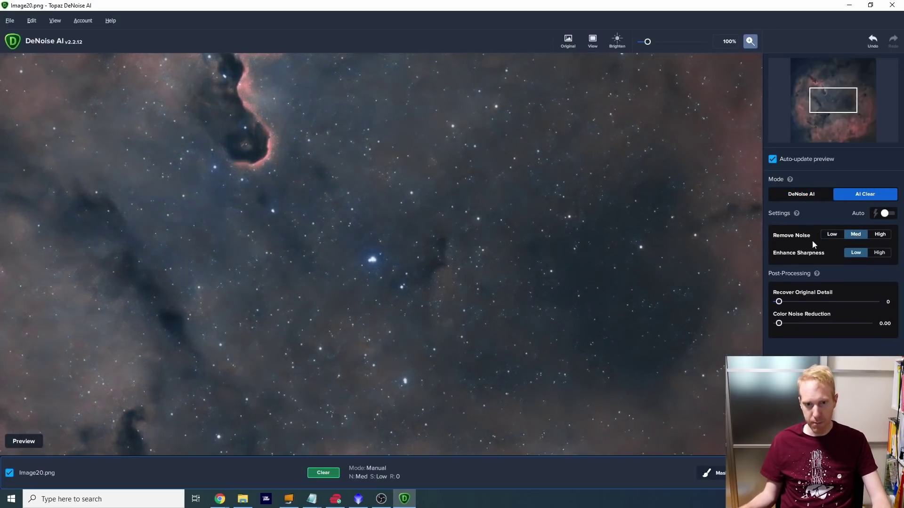
{"action": "left_click_drag", "start_coordinate": [414, 297], "coordinate": [415, 354]}
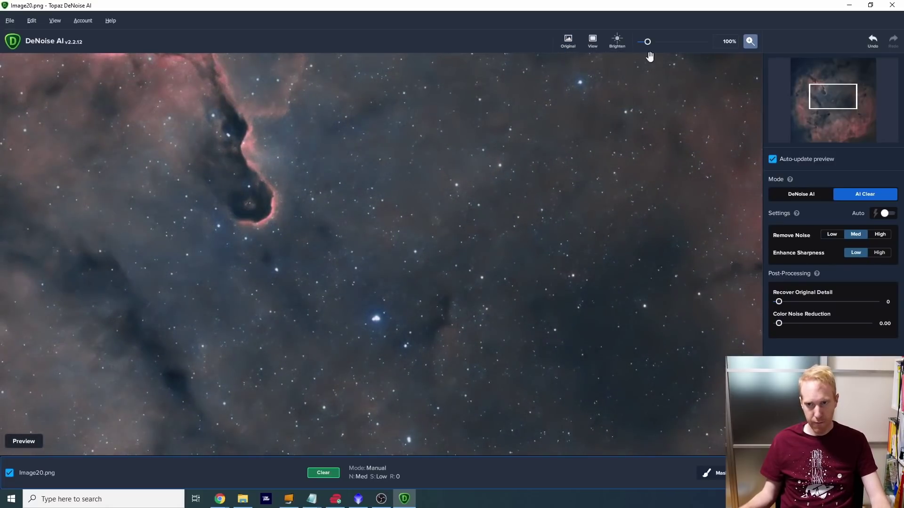
{"action": "left_click_drag", "start_coordinate": [644, 43], "coordinate": [646, 41]}
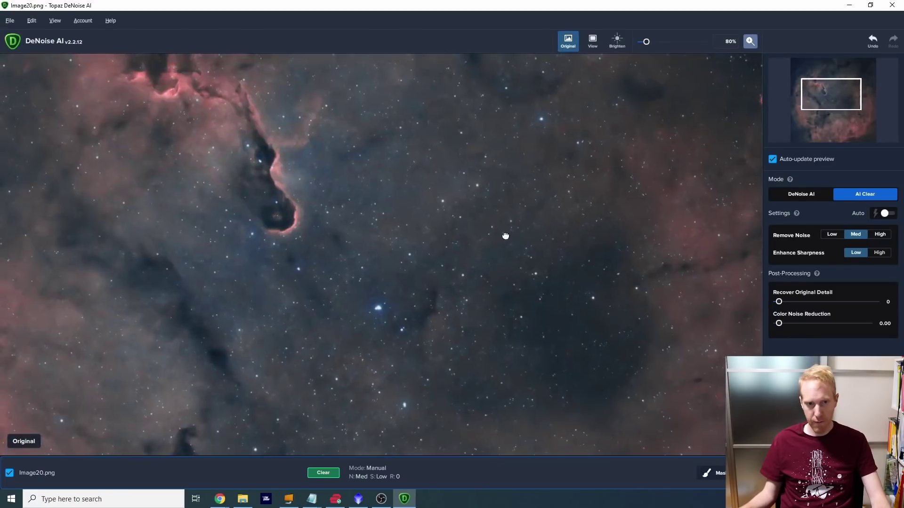
Step: Examine the denoised preview across the whole nebula, from the elephant trunk structure to the red clouds and darker edges
{"action": "left_click_drag", "start_coordinate": [466, 189], "coordinate": [597, 347]}
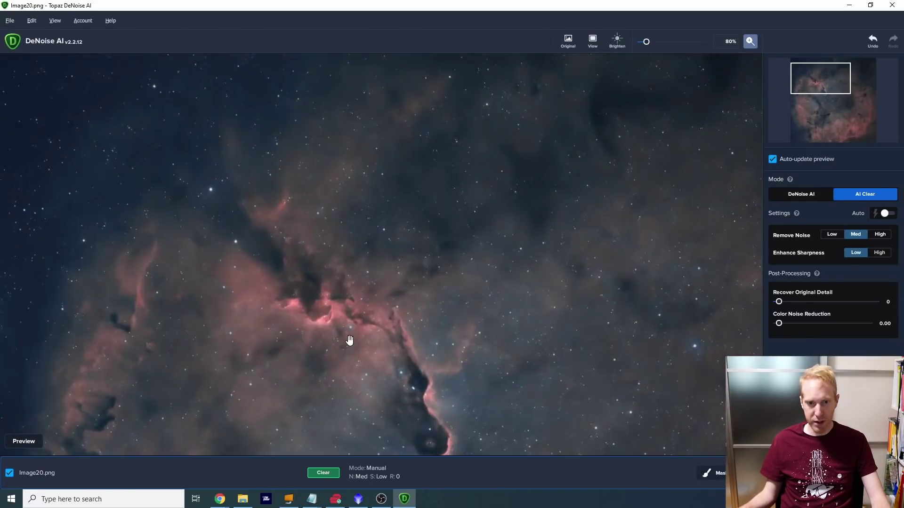
{"action": "left_click_drag", "start_coordinate": [256, 377], "coordinate": [372, 198]}
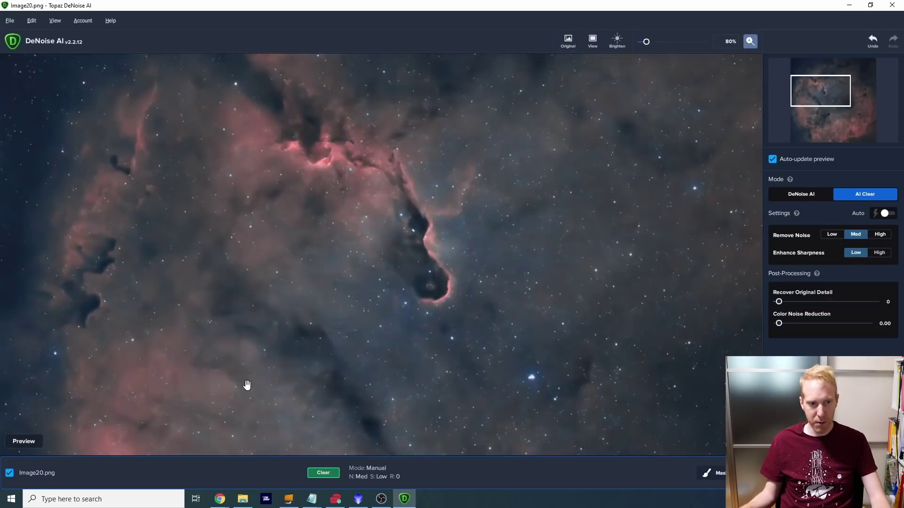
{"action": "left_click_drag", "start_coordinate": [219, 280], "coordinate": [185, 158]}
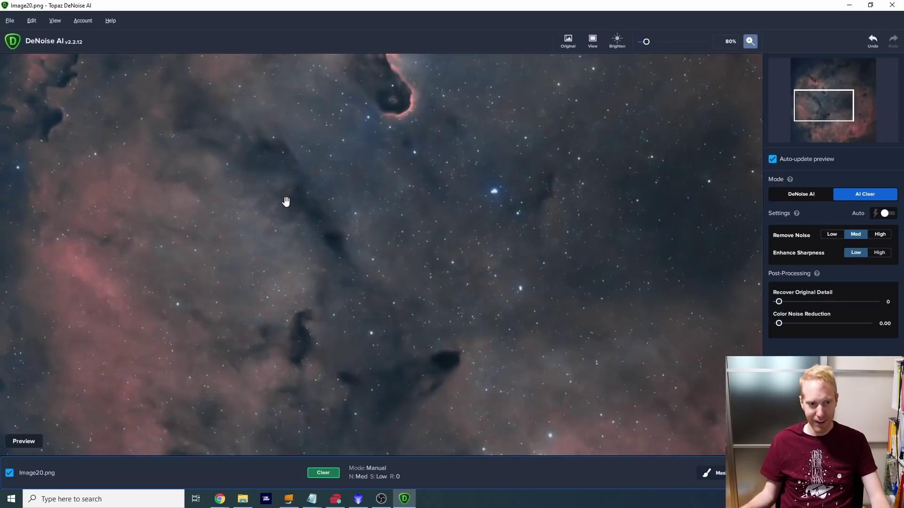
{"action": "left_click_drag", "start_coordinate": [430, 340], "coordinate": [297, 137]}
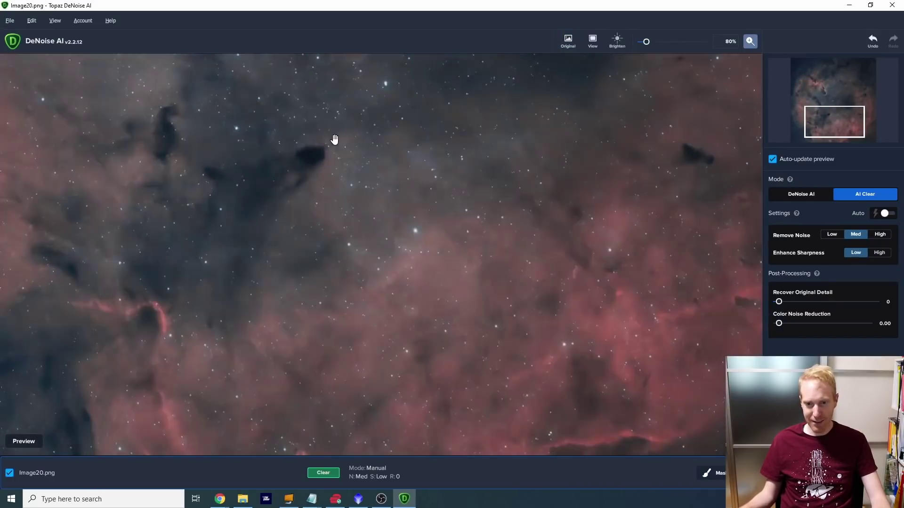
{"action": "left_click_drag", "start_coordinate": [537, 286], "coordinate": [391, 225]}
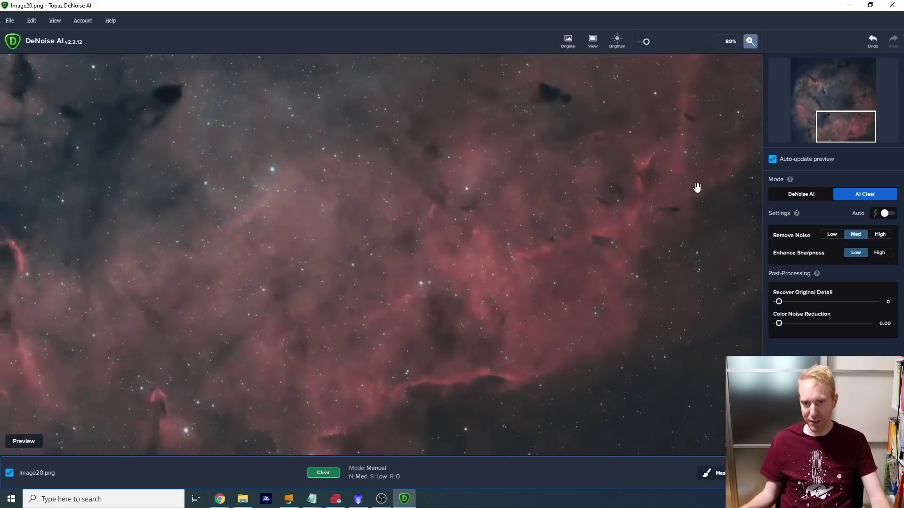
{"action": "left_click_drag", "start_coordinate": [710, 155], "coordinate": [434, 365]}
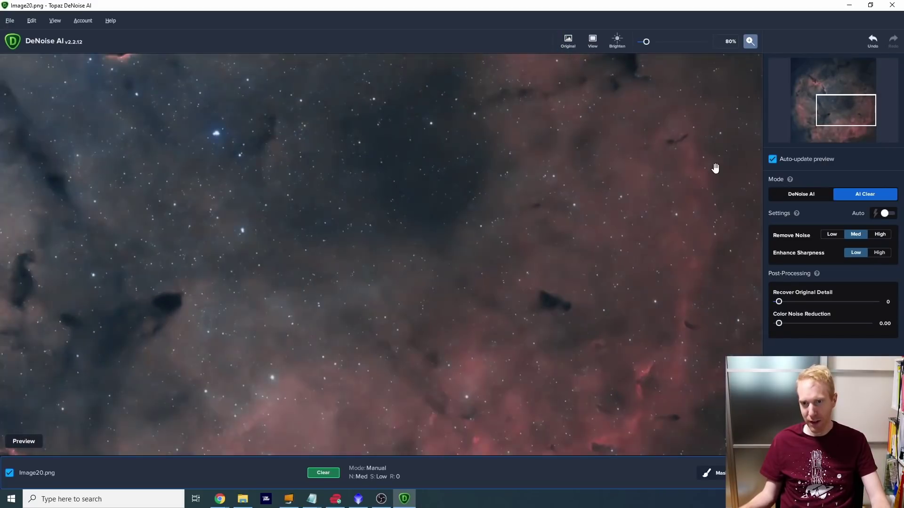
{"action": "left_click_drag", "start_coordinate": [715, 168], "coordinate": [670, 380]}
{"action": "left_click_drag", "start_coordinate": [530, 188], "coordinate": [631, 403]}
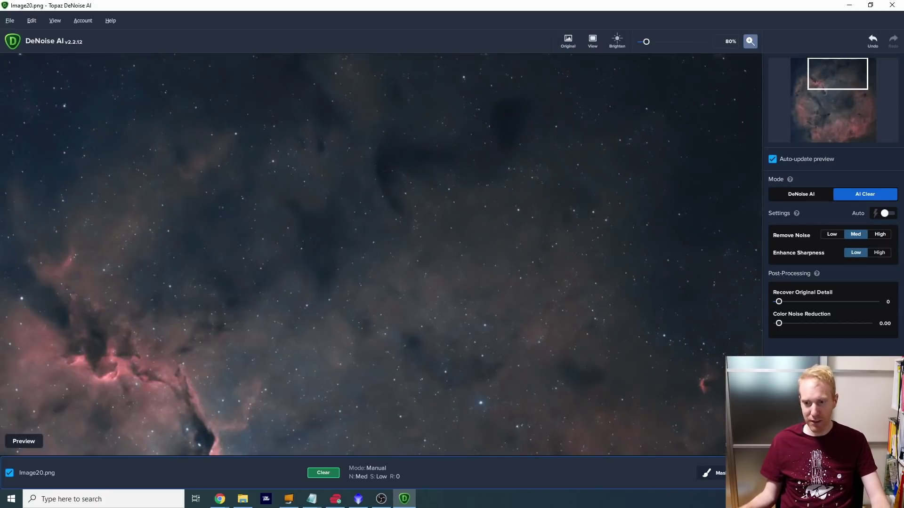
Step: Save the denoised image as a PNG at quality 10 named Image20-DeNoiseAI in the Pictures folder
{"action": "key", "text": "ctrl+s"}
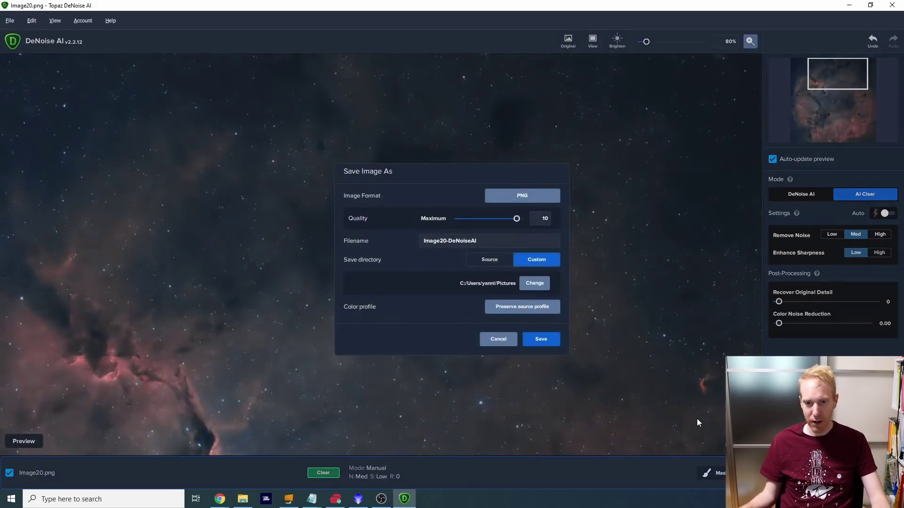
{"action": "left_click", "coordinate": [542, 340]}
{"action": "key", "text": "ctrl+s"}
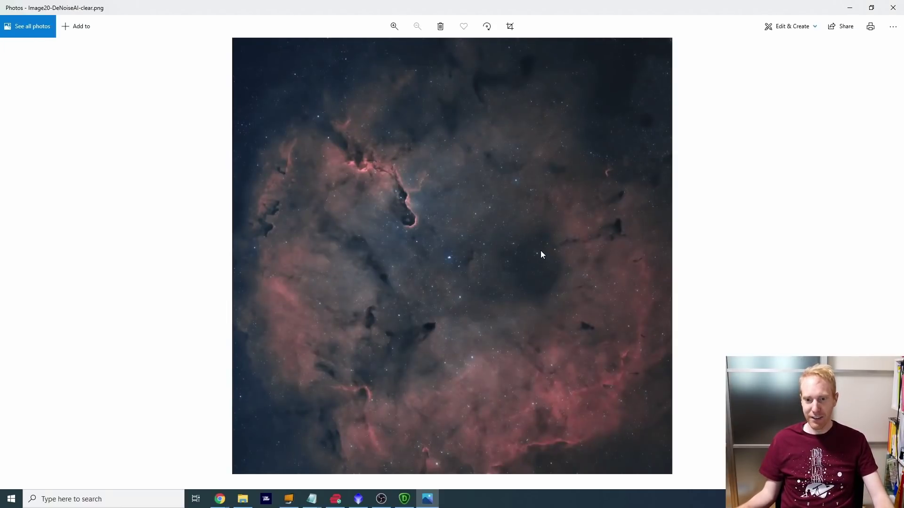
Step: Inspect the stars and background smoothness of Image20-DeNoiseAI-clear.png up close in Photos
{"action": "scroll", "coordinate": [481, 270], "scroll_direction": "up", "scroll_amount": 2}
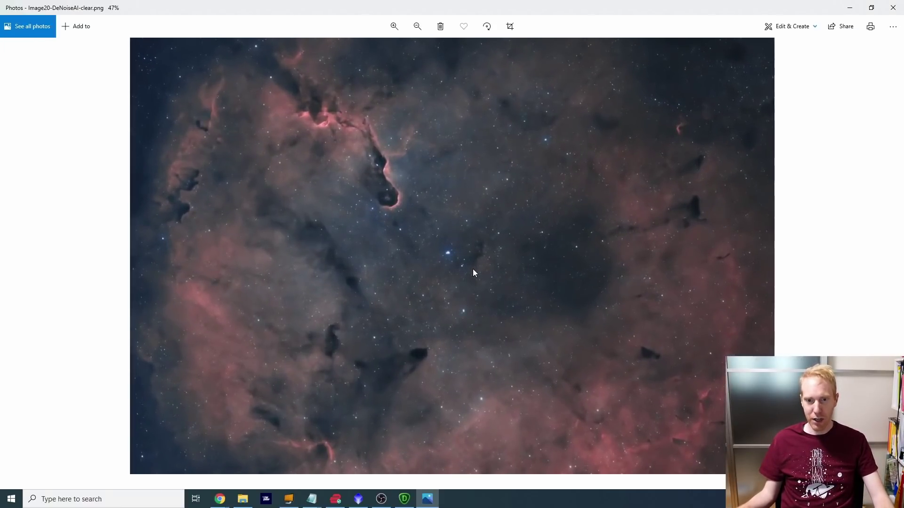
{"action": "scroll", "coordinate": [467, 251], "scroll_direction": "up", "scroll_amount": 2}
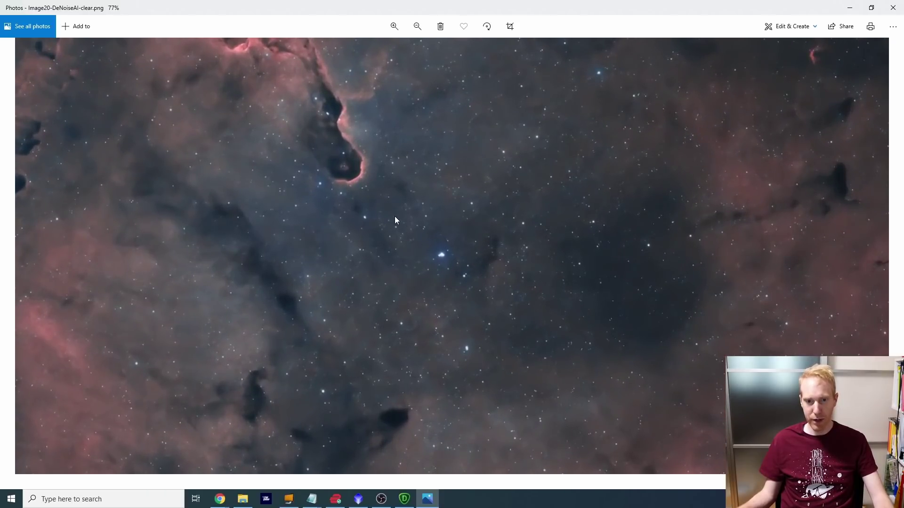
{"action": "scroll", "coordinate": [398, 220], "scroll_direction": "up", "scroll_amount": 2}
{"action": "scroll", "coordinate": [393, 230], "scroll_direction": "up", "scroll_amount": 1}
{"action": "scroll", "coordinate": [408, 218], "scroll_direction": "up", "scroll_amount": 2}
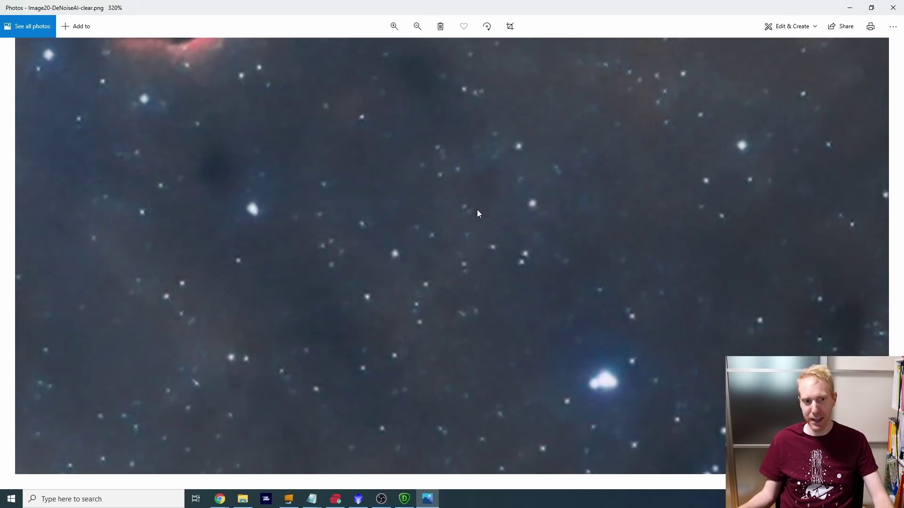
Step: View the whole denoised image in Photos, then switch to PixInsight and open the CurvesTransformation process
{"action": "scroll", "coordinate": [477, 211], "scroll_direction": "down", "scroll_amount": 6}
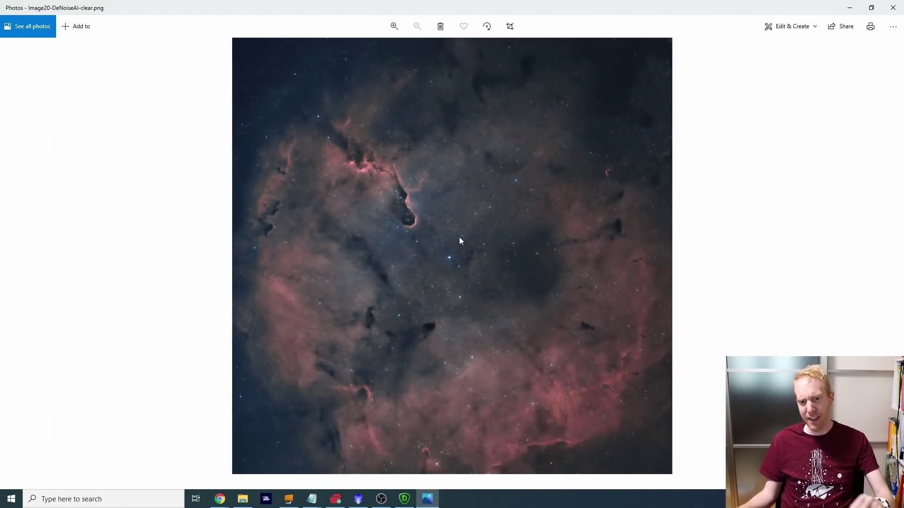
{"action": "left_click", "coordinate": [358, 499]}
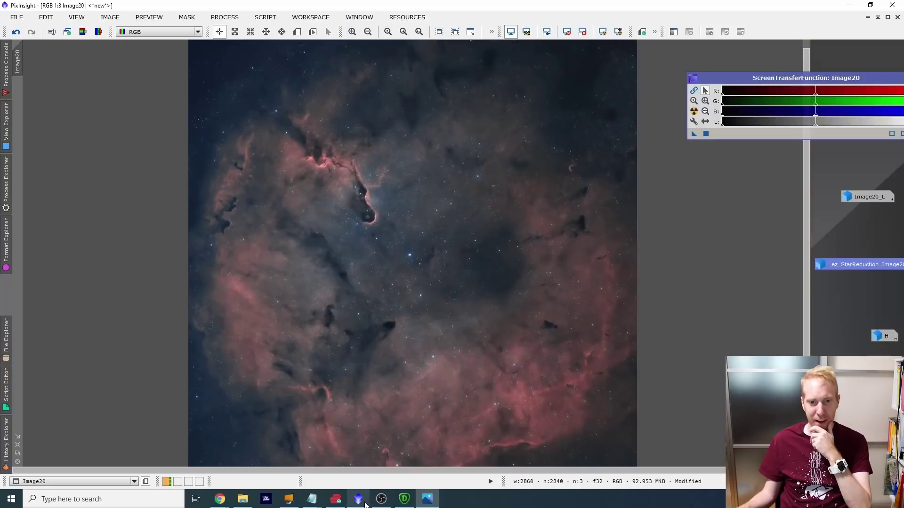
{"action": "left_click", "coordinate": [7, 189]}
{"action": "scroll", "coordinate": [71, 226], "scroll_direction": "down", "scroll_amount": 5}
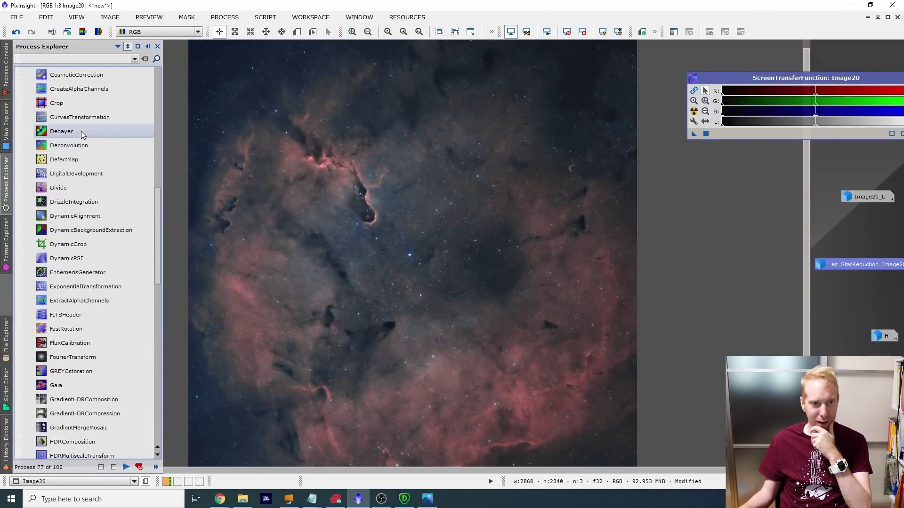
{"action": "double_click", "coordinate": [76, 117]}
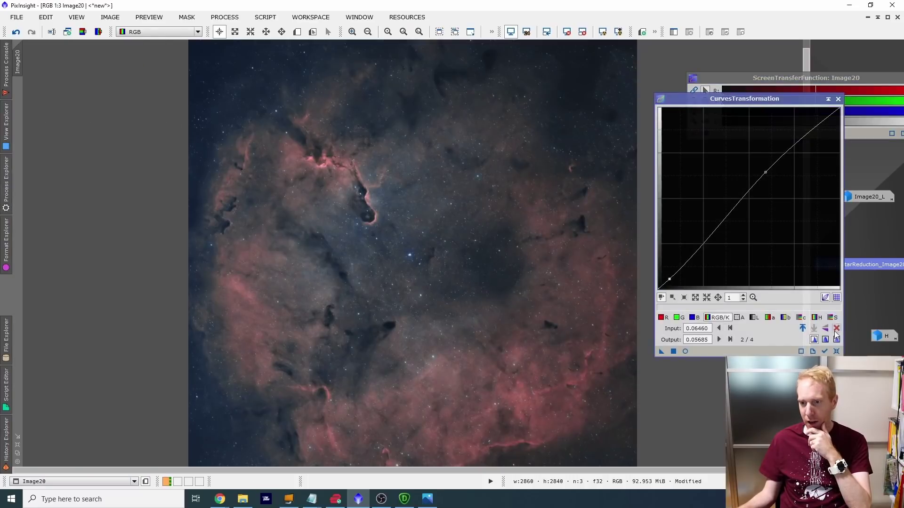
Step: Reset CurvesTransformation and, with a real-time preview of Image20, raise the saturation curve gently through a point at about input 0.46, output 0.52
{"action": "left_click", "coordinate": [835, 351]}
{"action": "left_click", "coordinate": [832, 317]}
{"action": "left_click_drag", "start_coordinate": [742, 205], "coordinate": [740, 188]}
{"action": "left_click", "coordinate": [684, 351]}
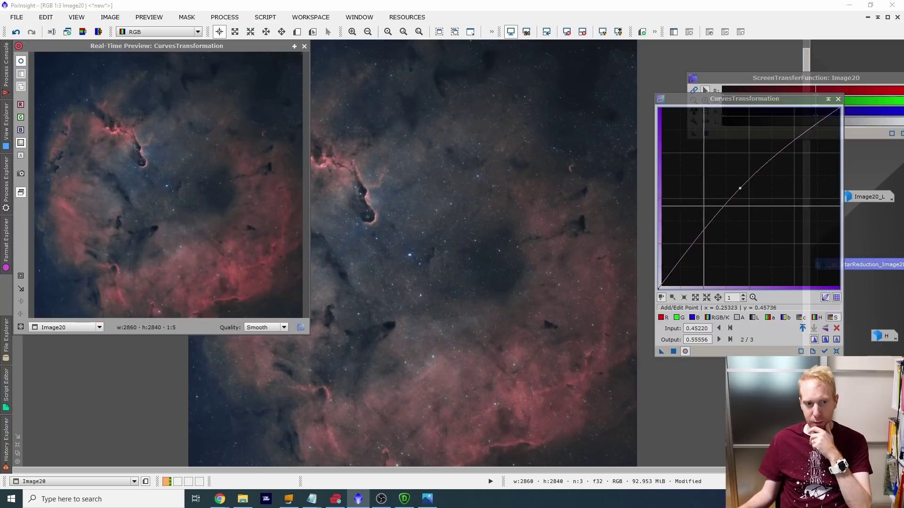
{"action": "left_click_drag", "start_coordinate": [739, 191], "coordinate": [741, 195]}
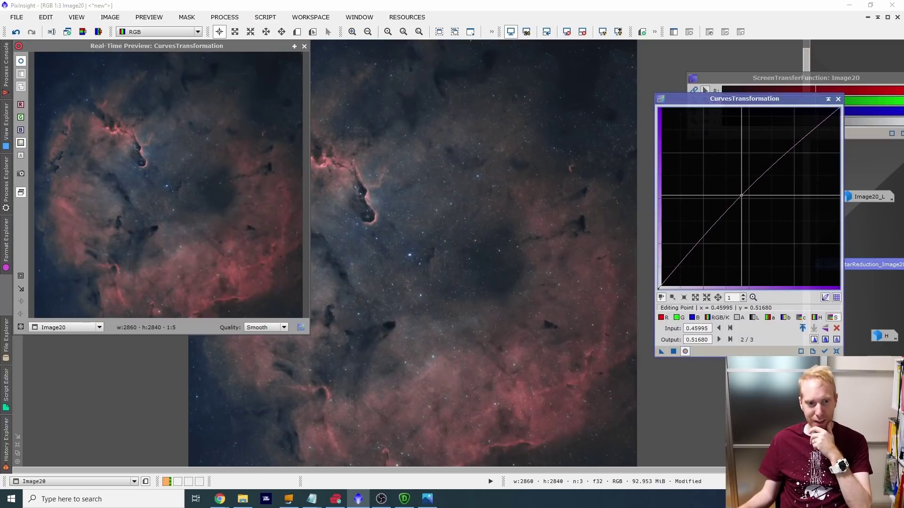